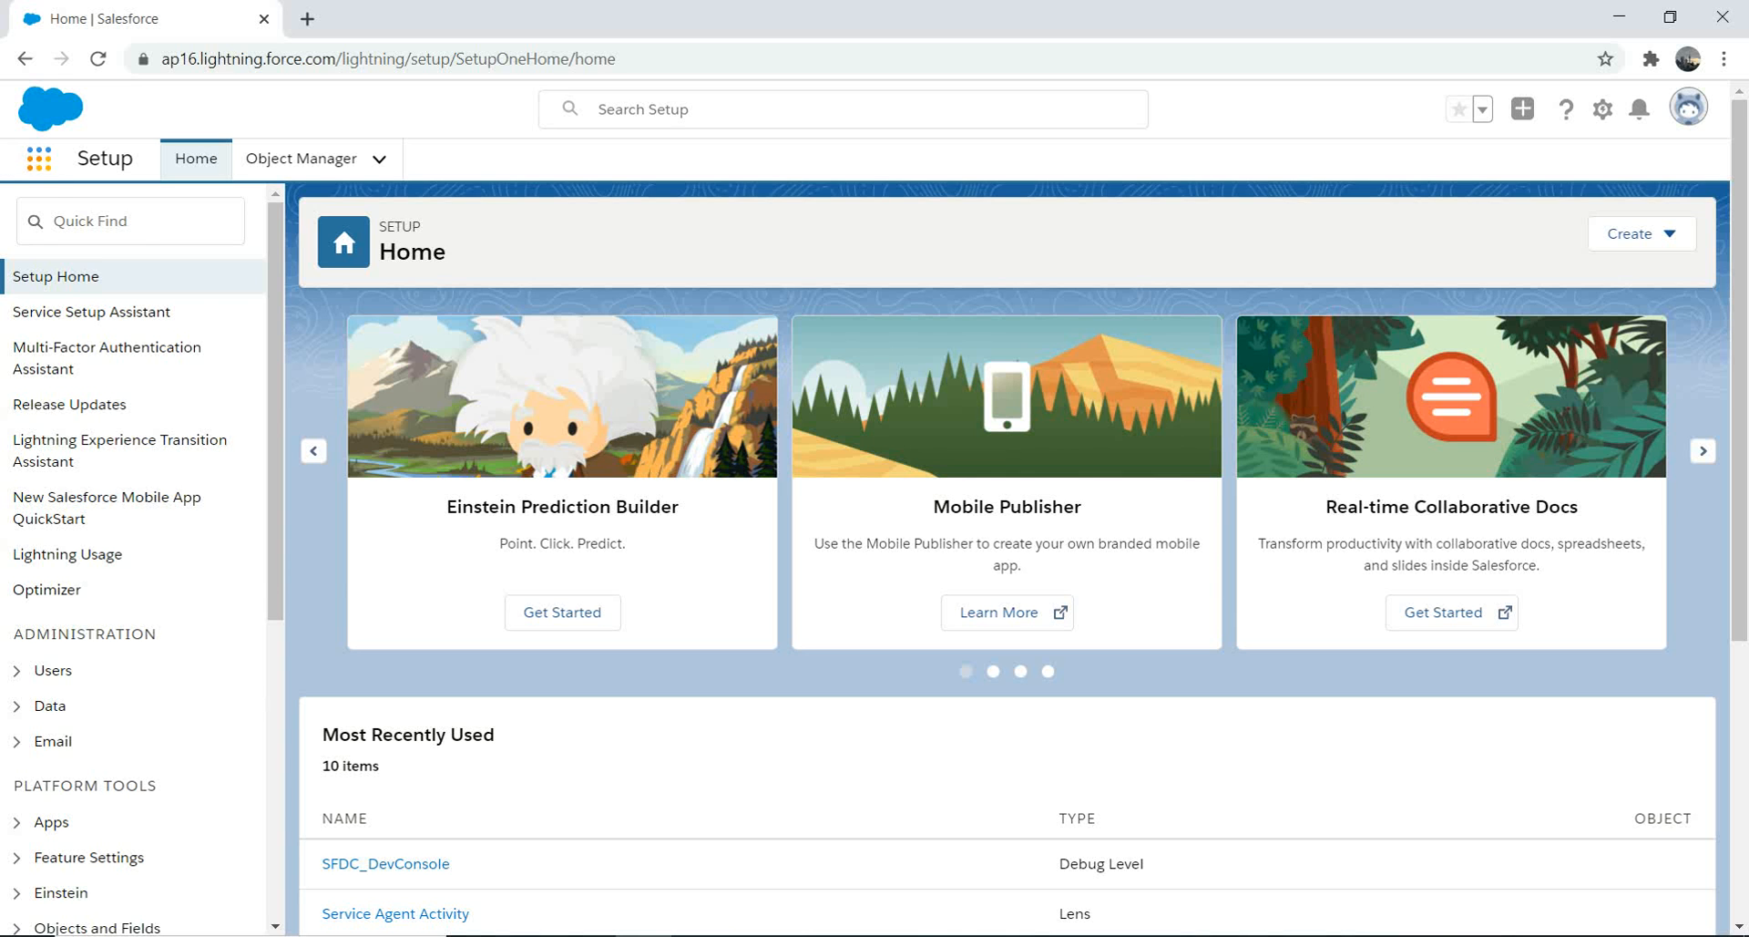
Open Analytics Studio from Salesforce Setup and start creating a new app
click(38, 158)
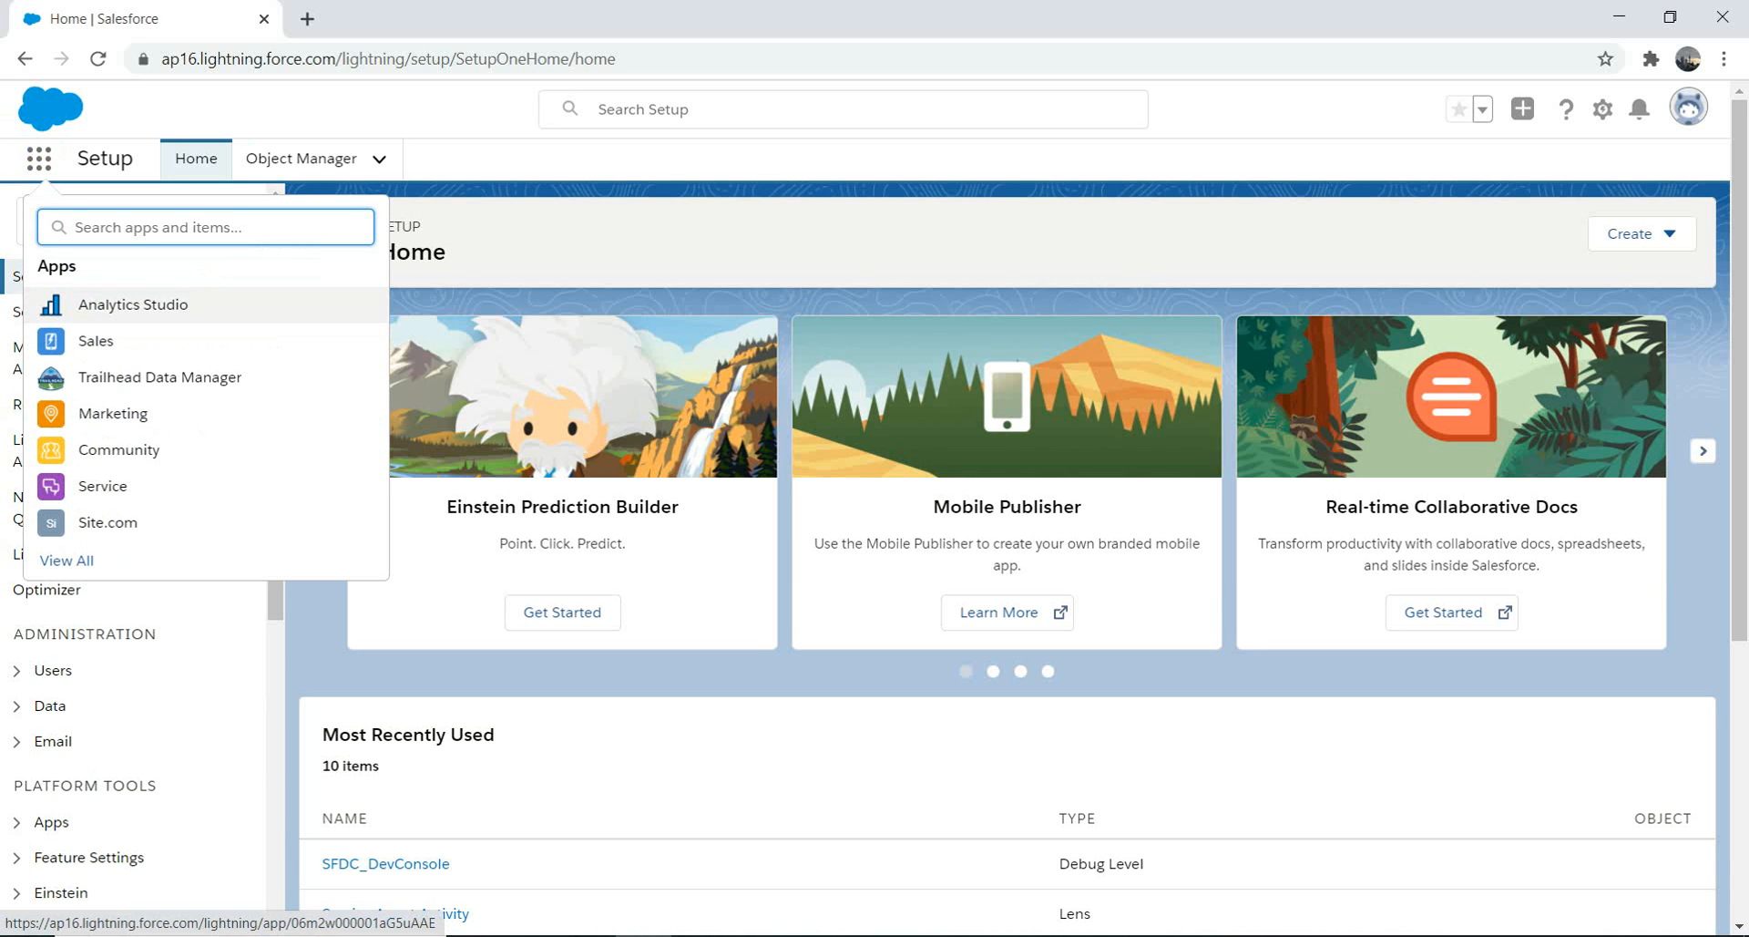
click(133, 304)
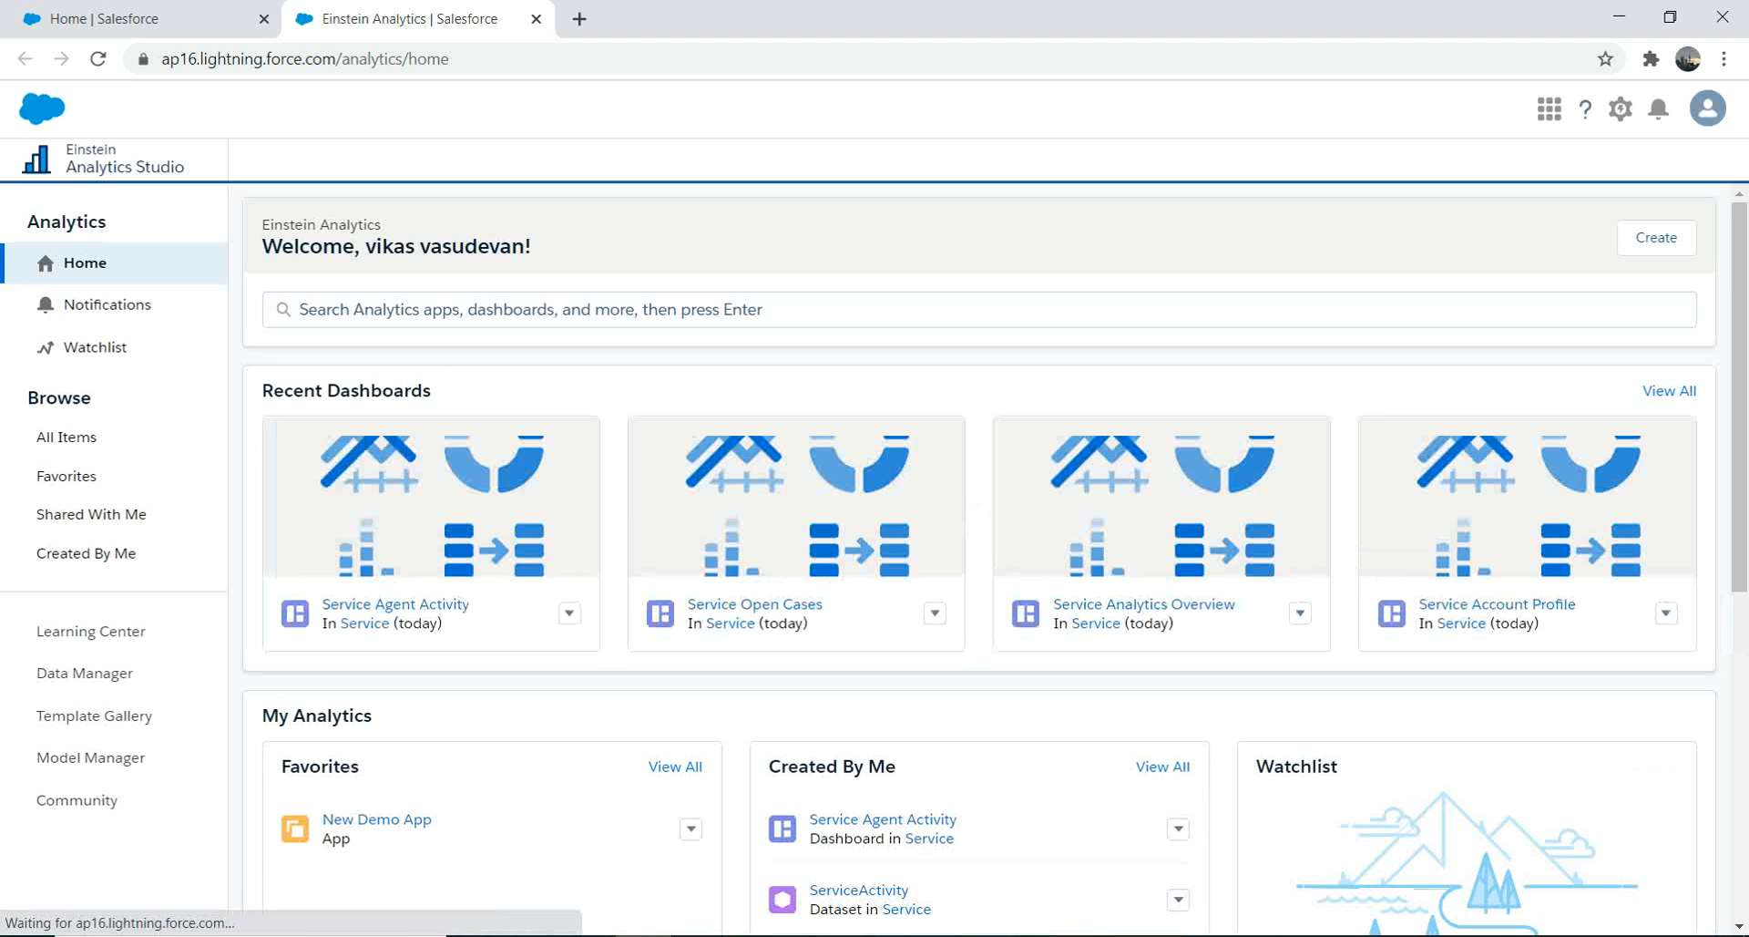
click(1657, 237)
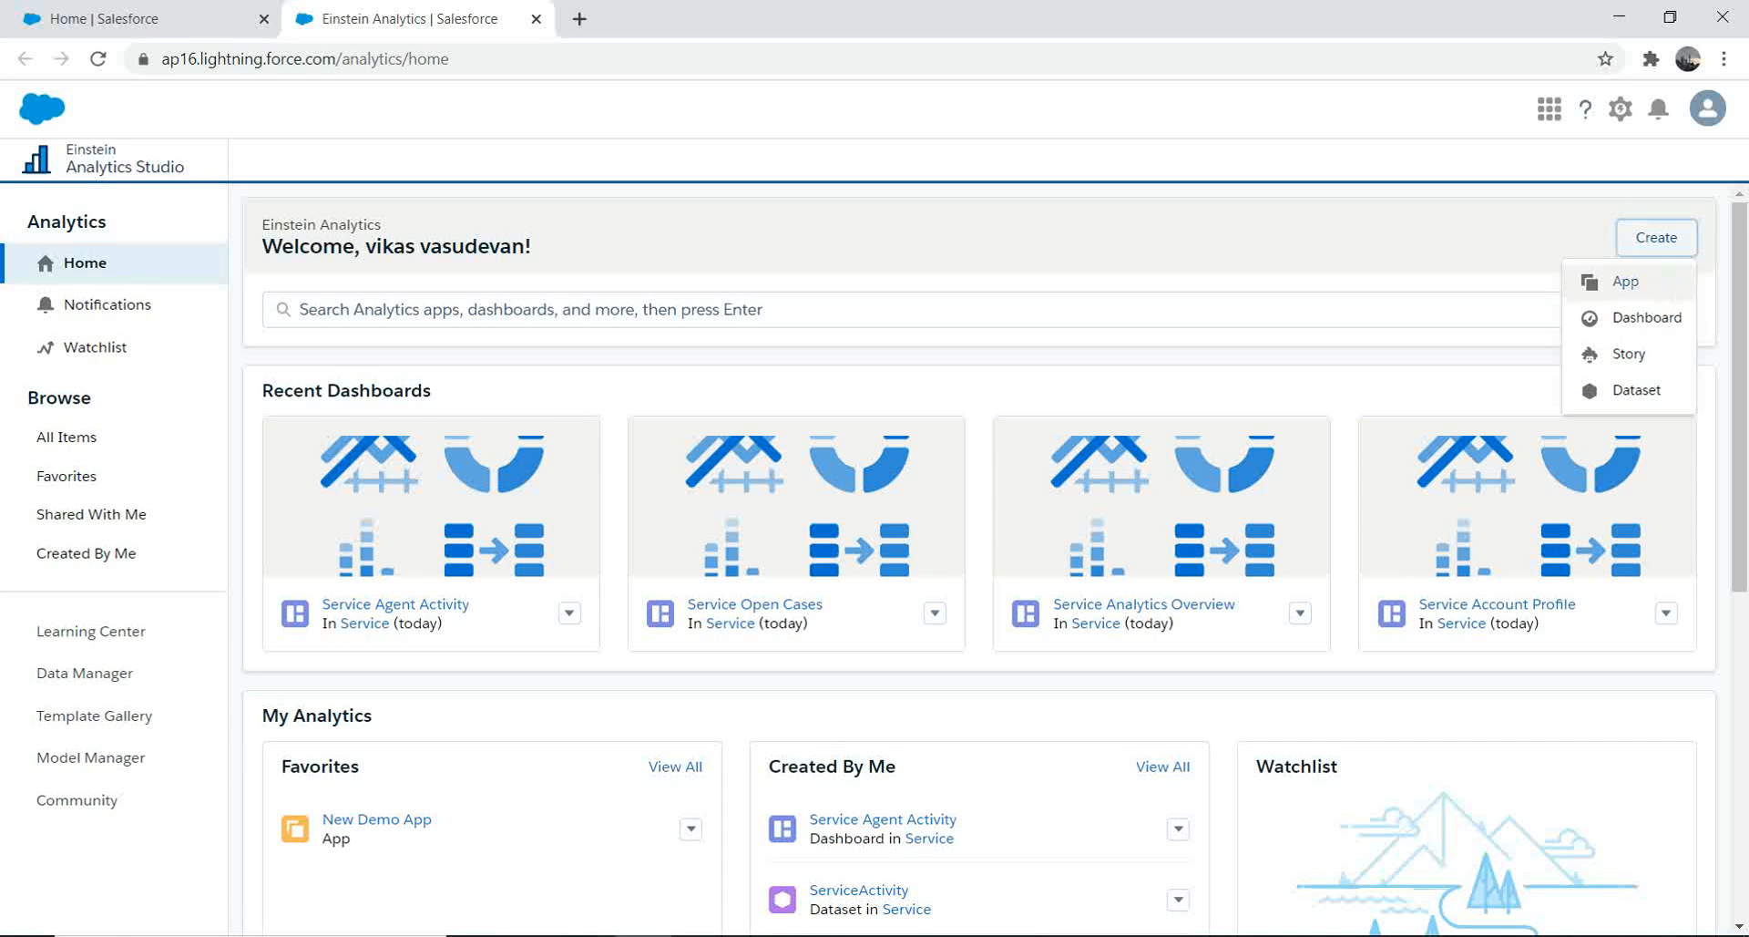
click(1623, 282)
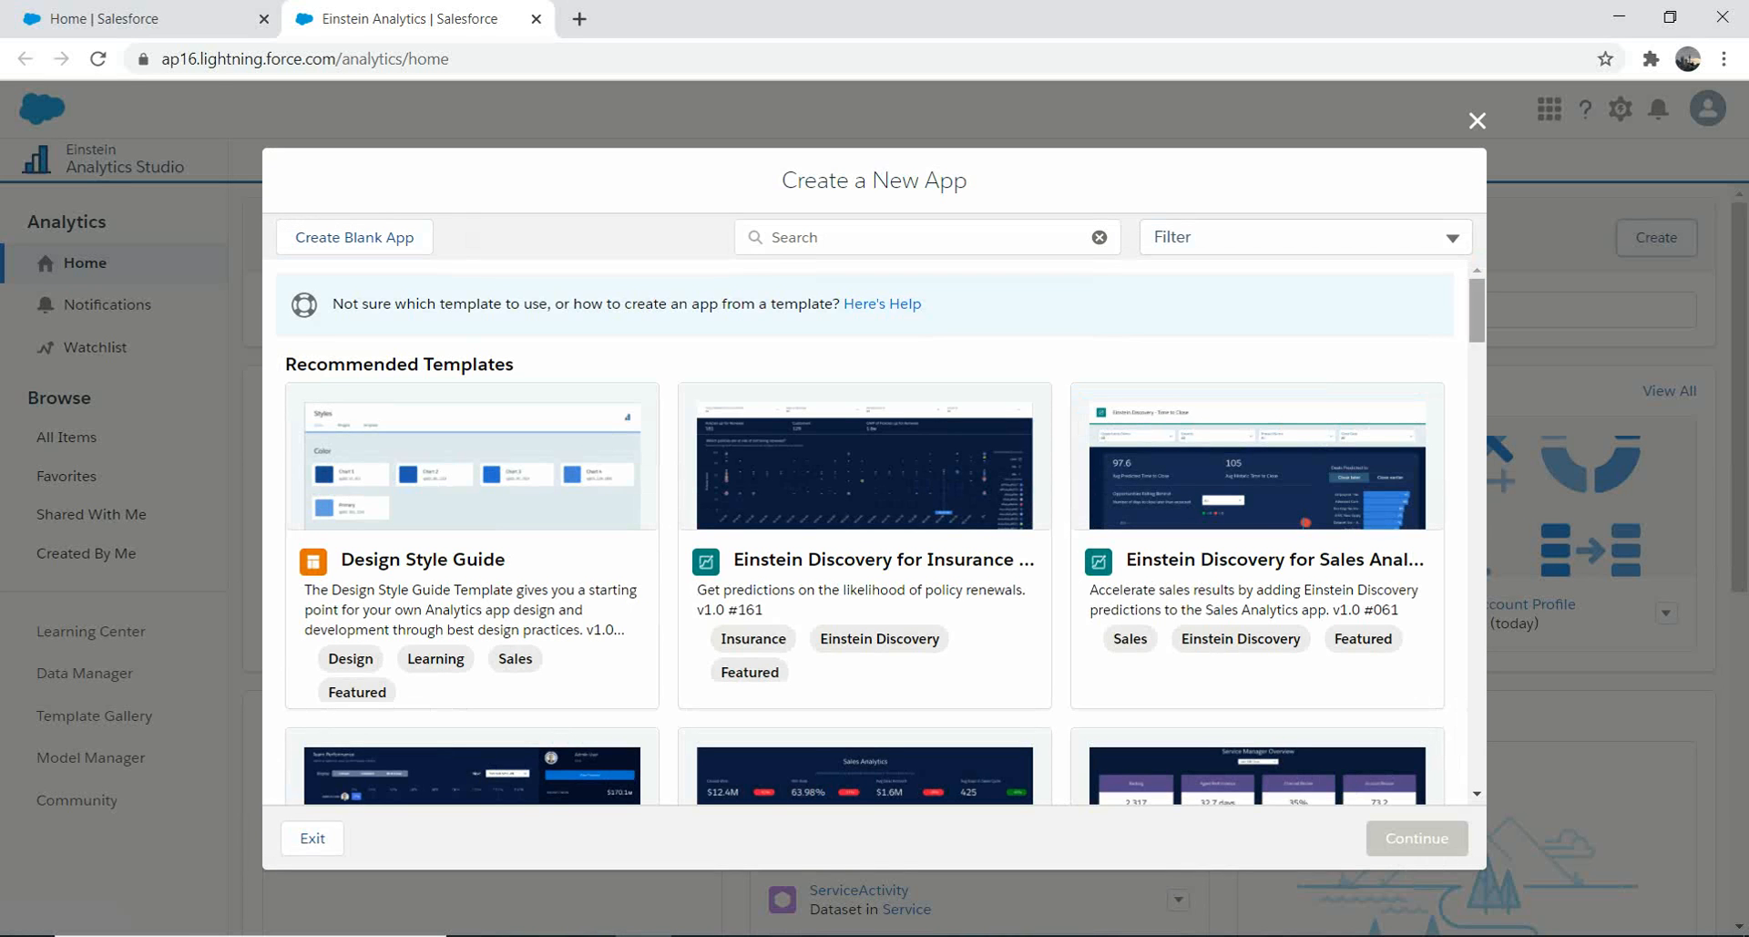
Browse the app templates and continue with the recommended Service Analytics template
scroll(875, 533, down, 7)
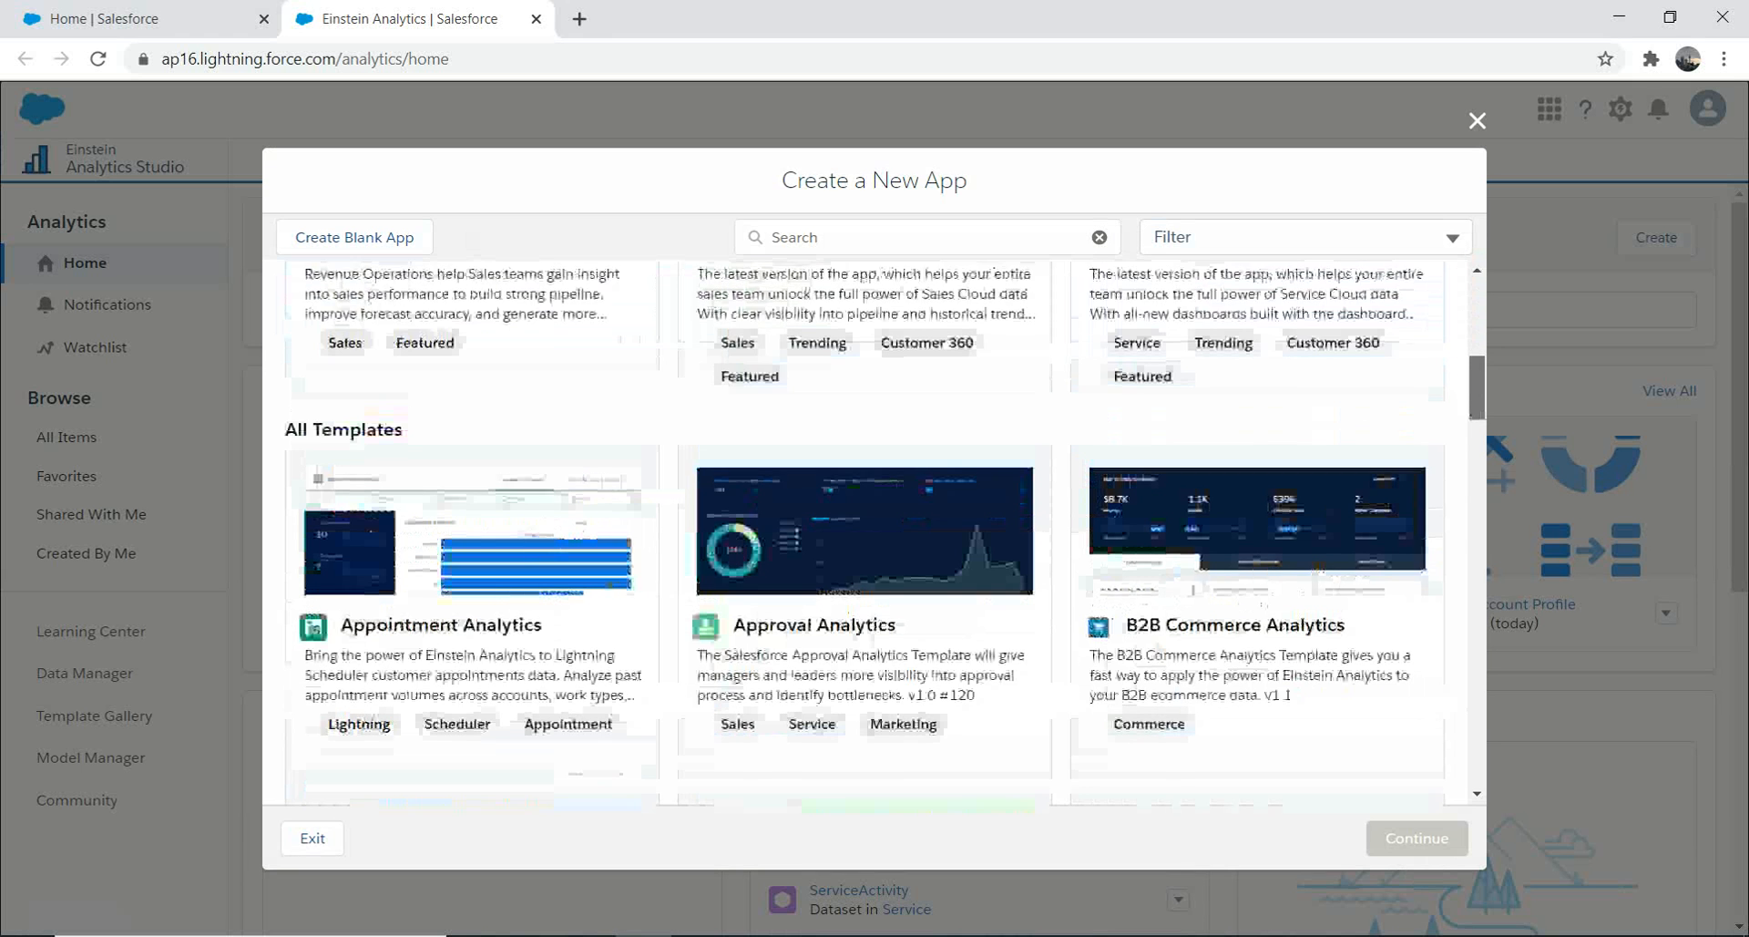
scroll(875, 533, up, 4)
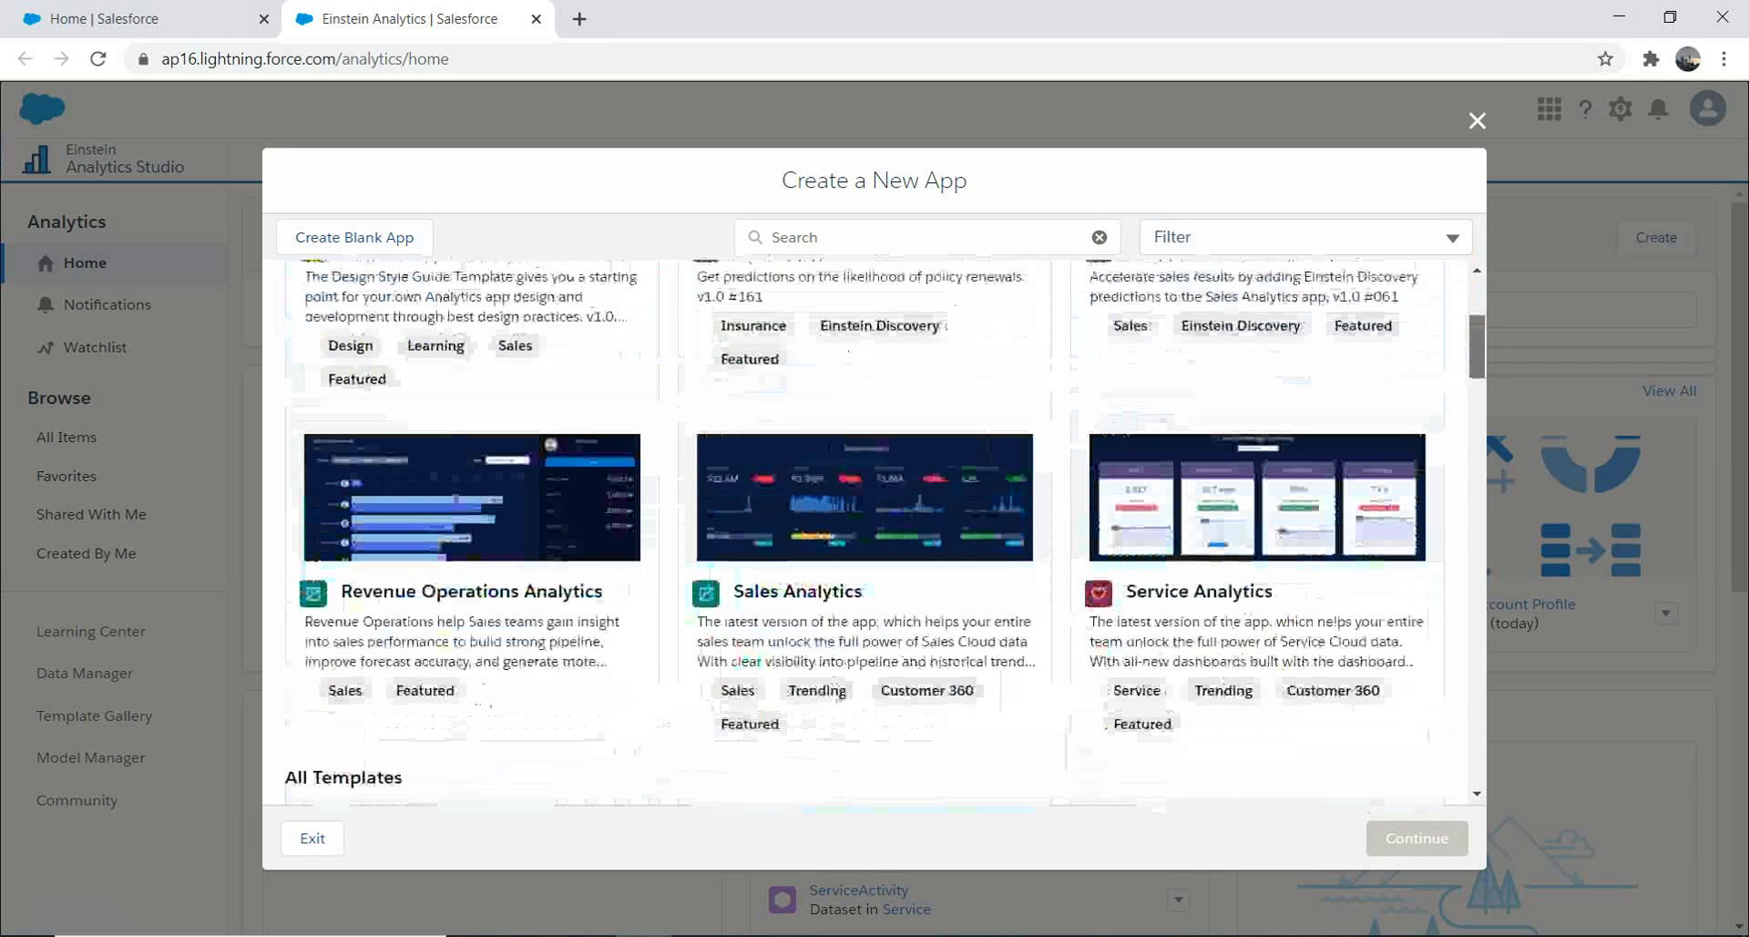
scroll(875, 533, up, 3)
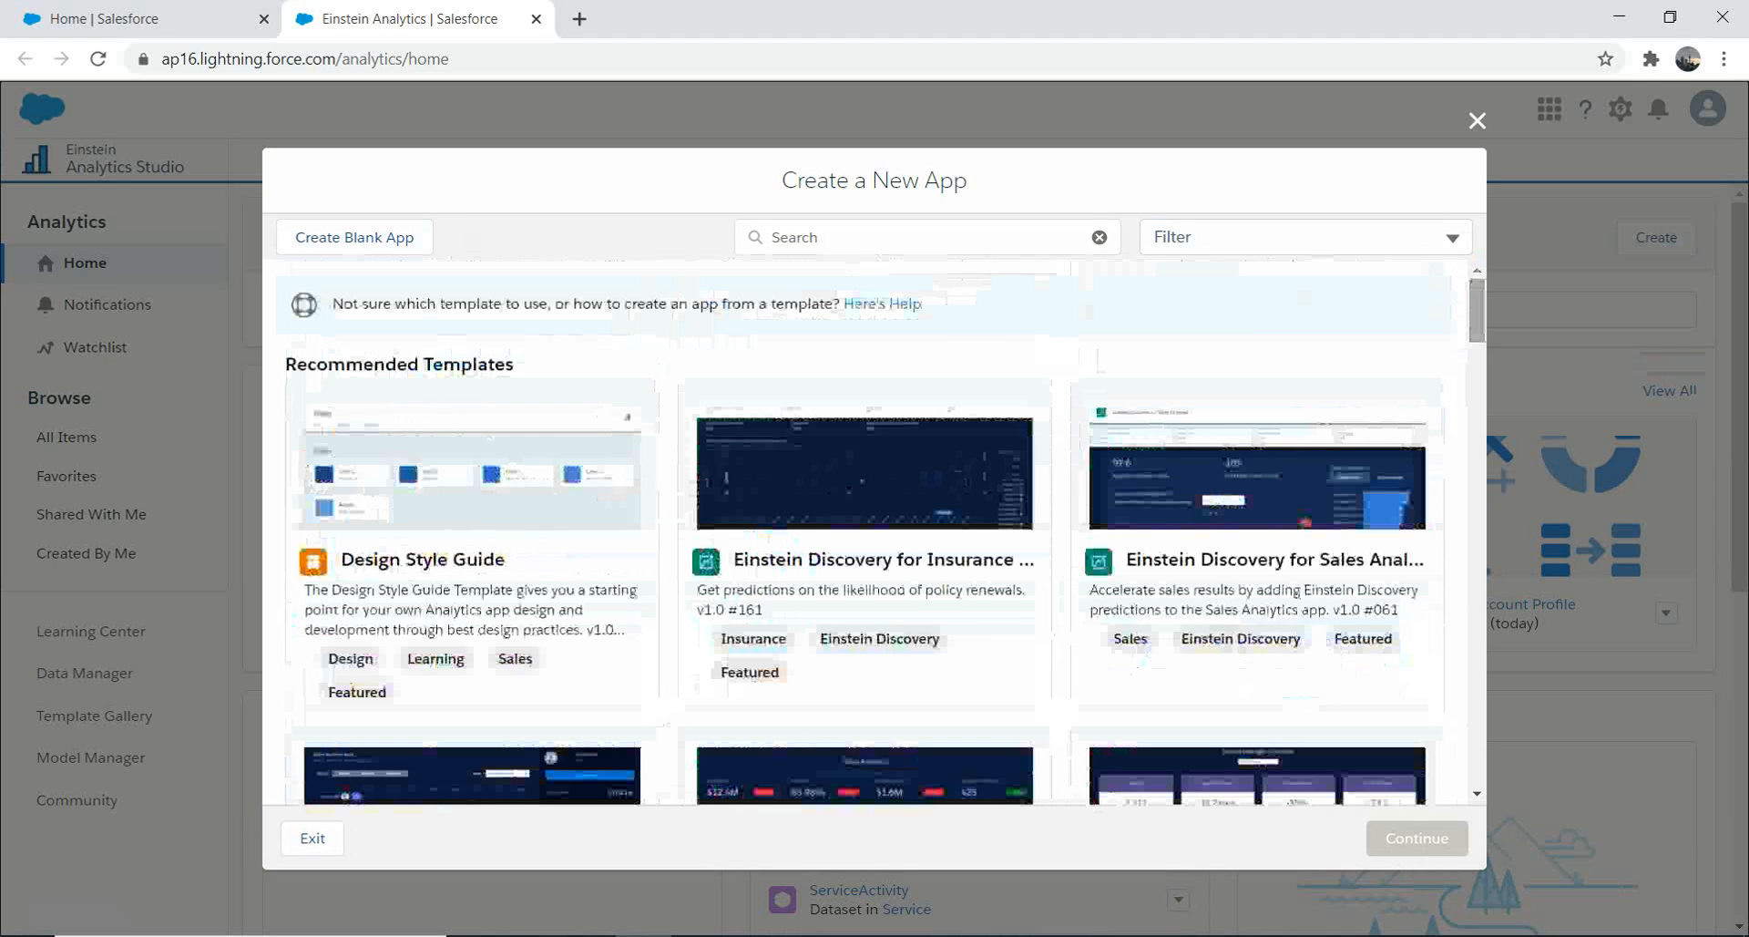
click(1452, 238)
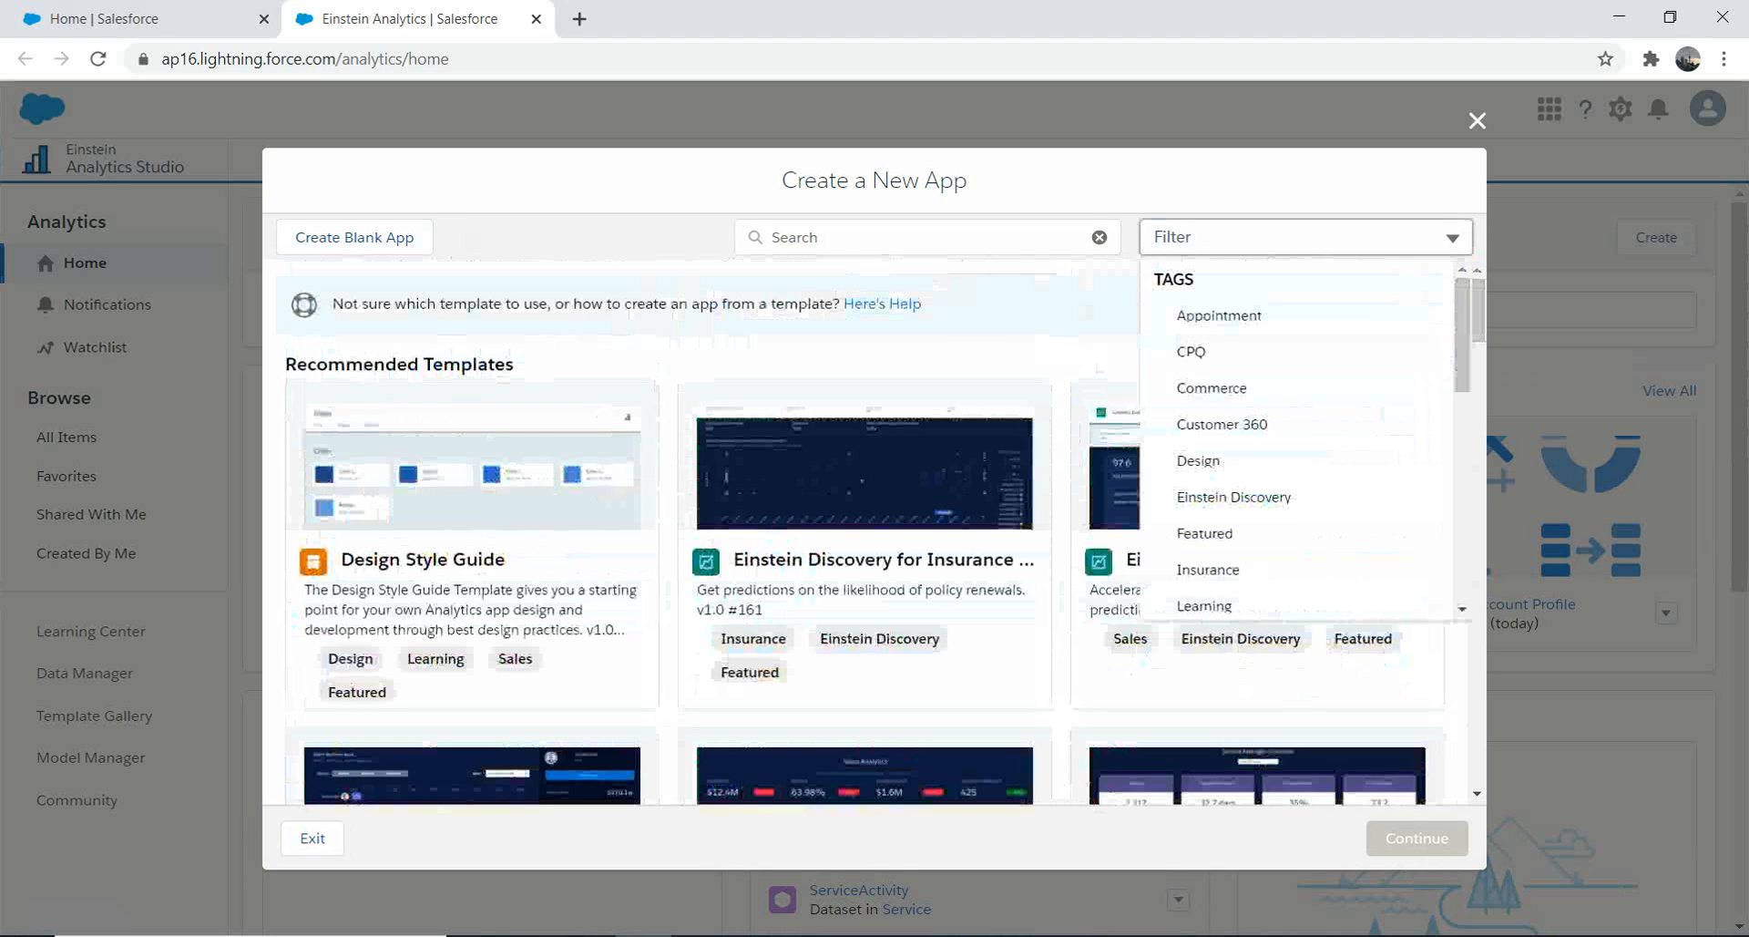
click(1002, 363)
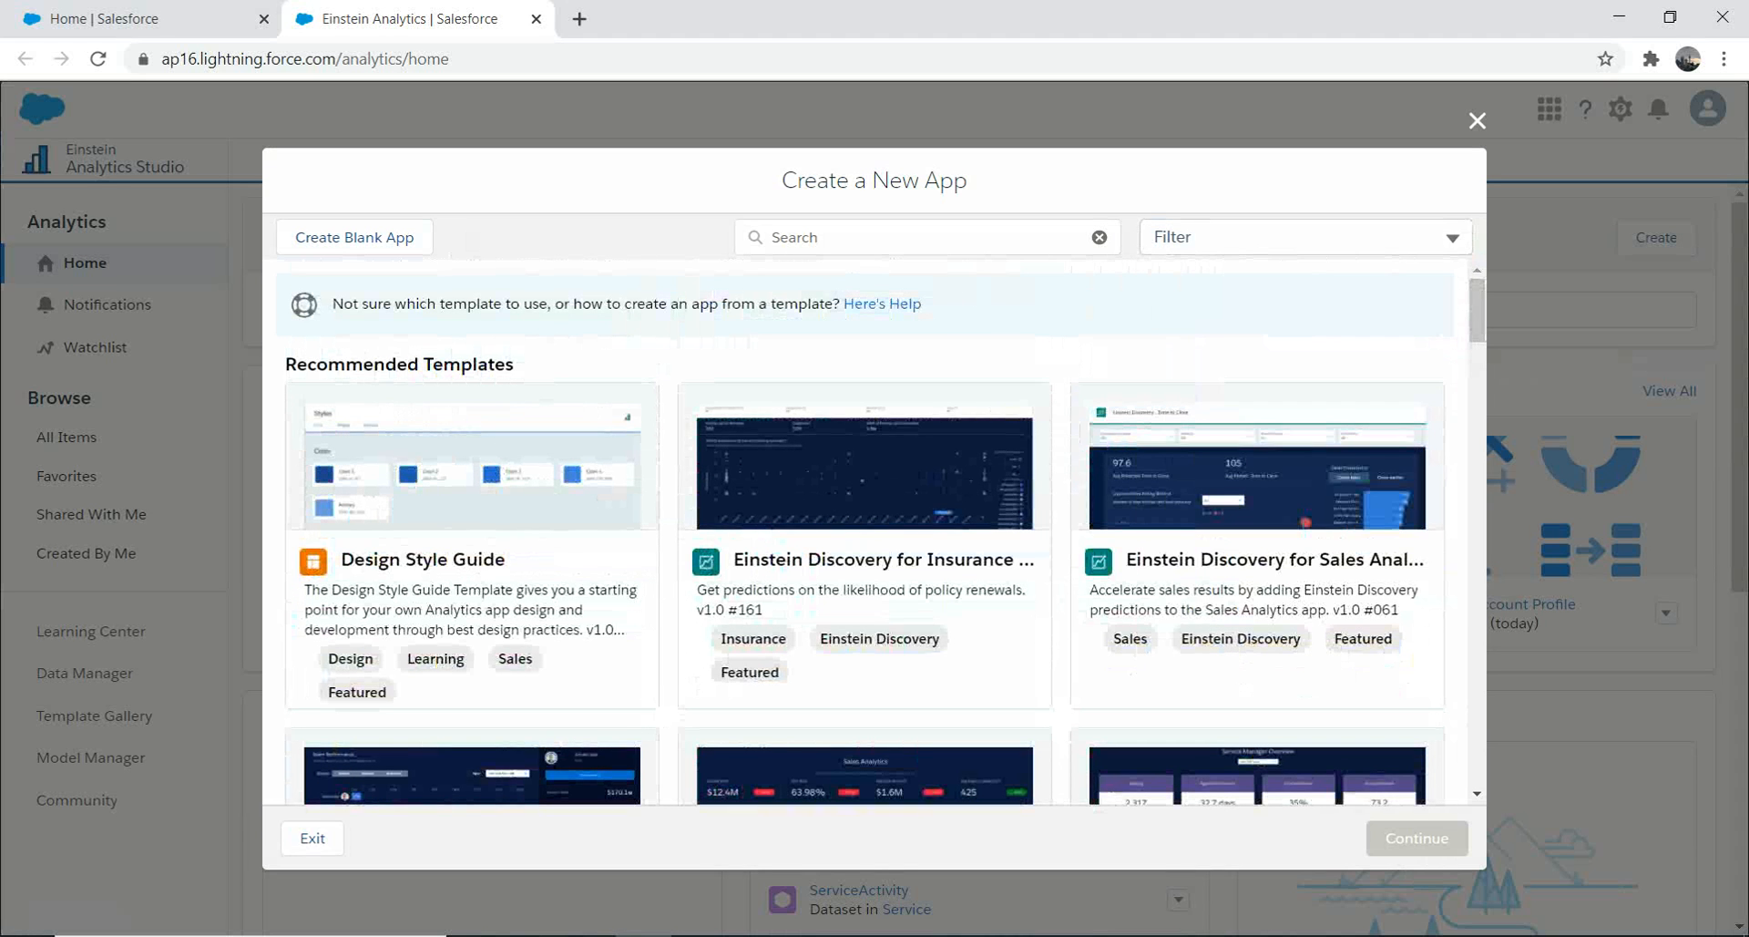
scroll(1258, 537, down, 4)
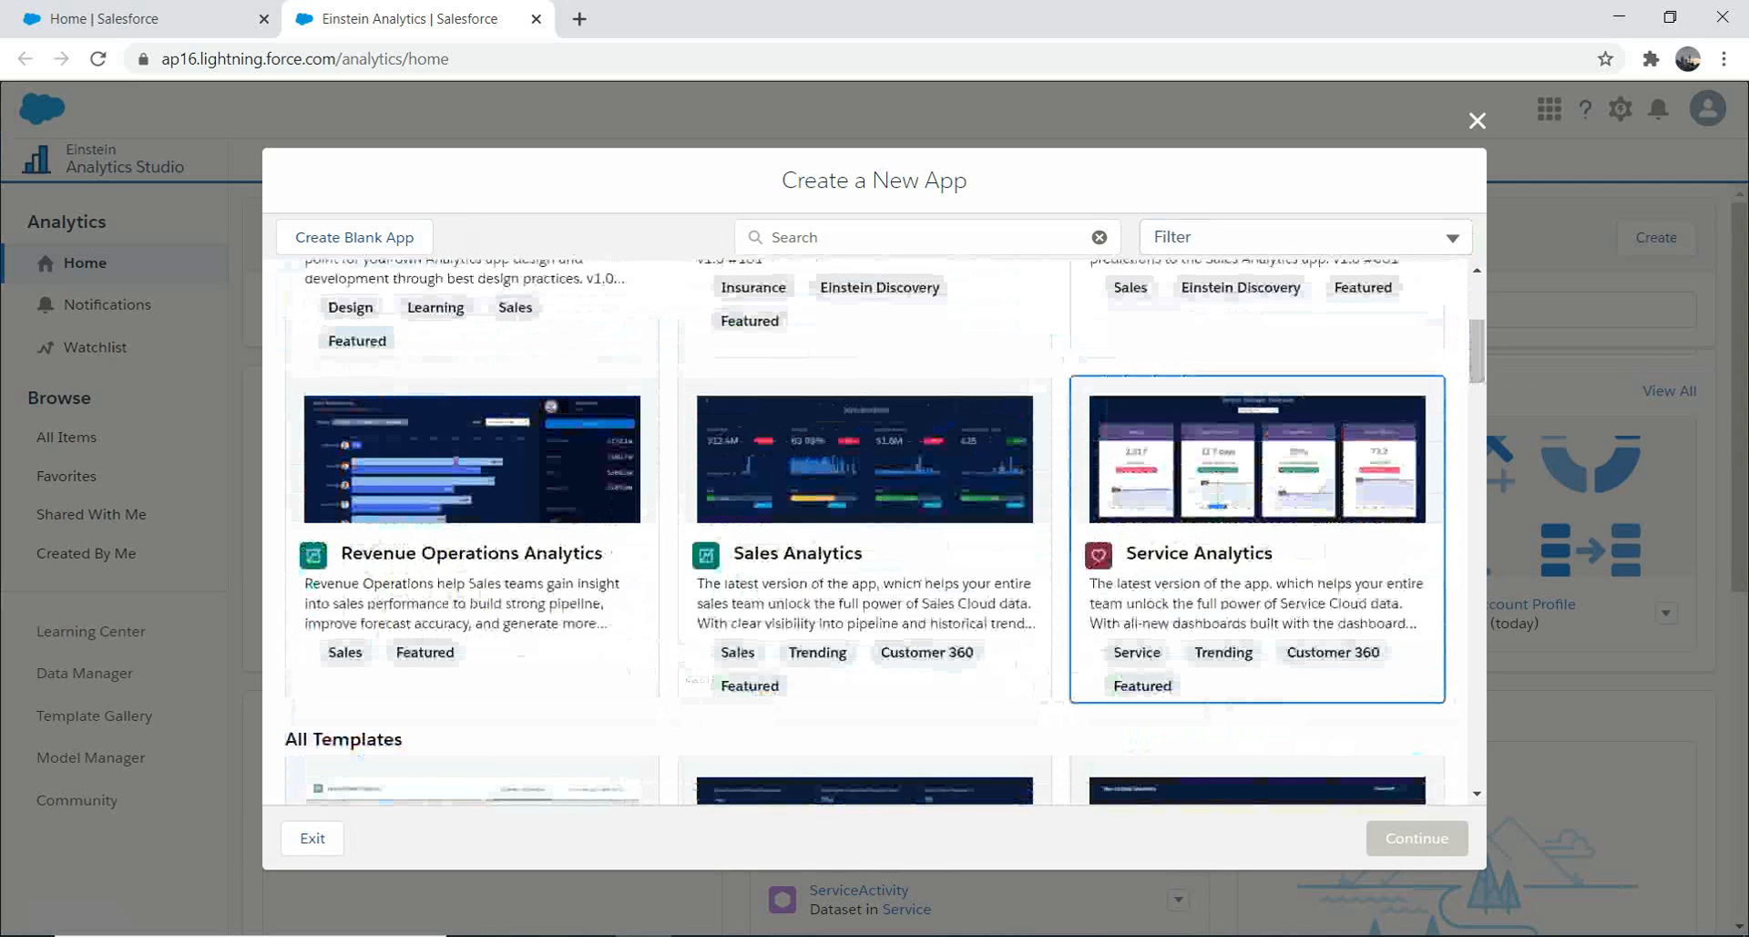
click(1257, 537)
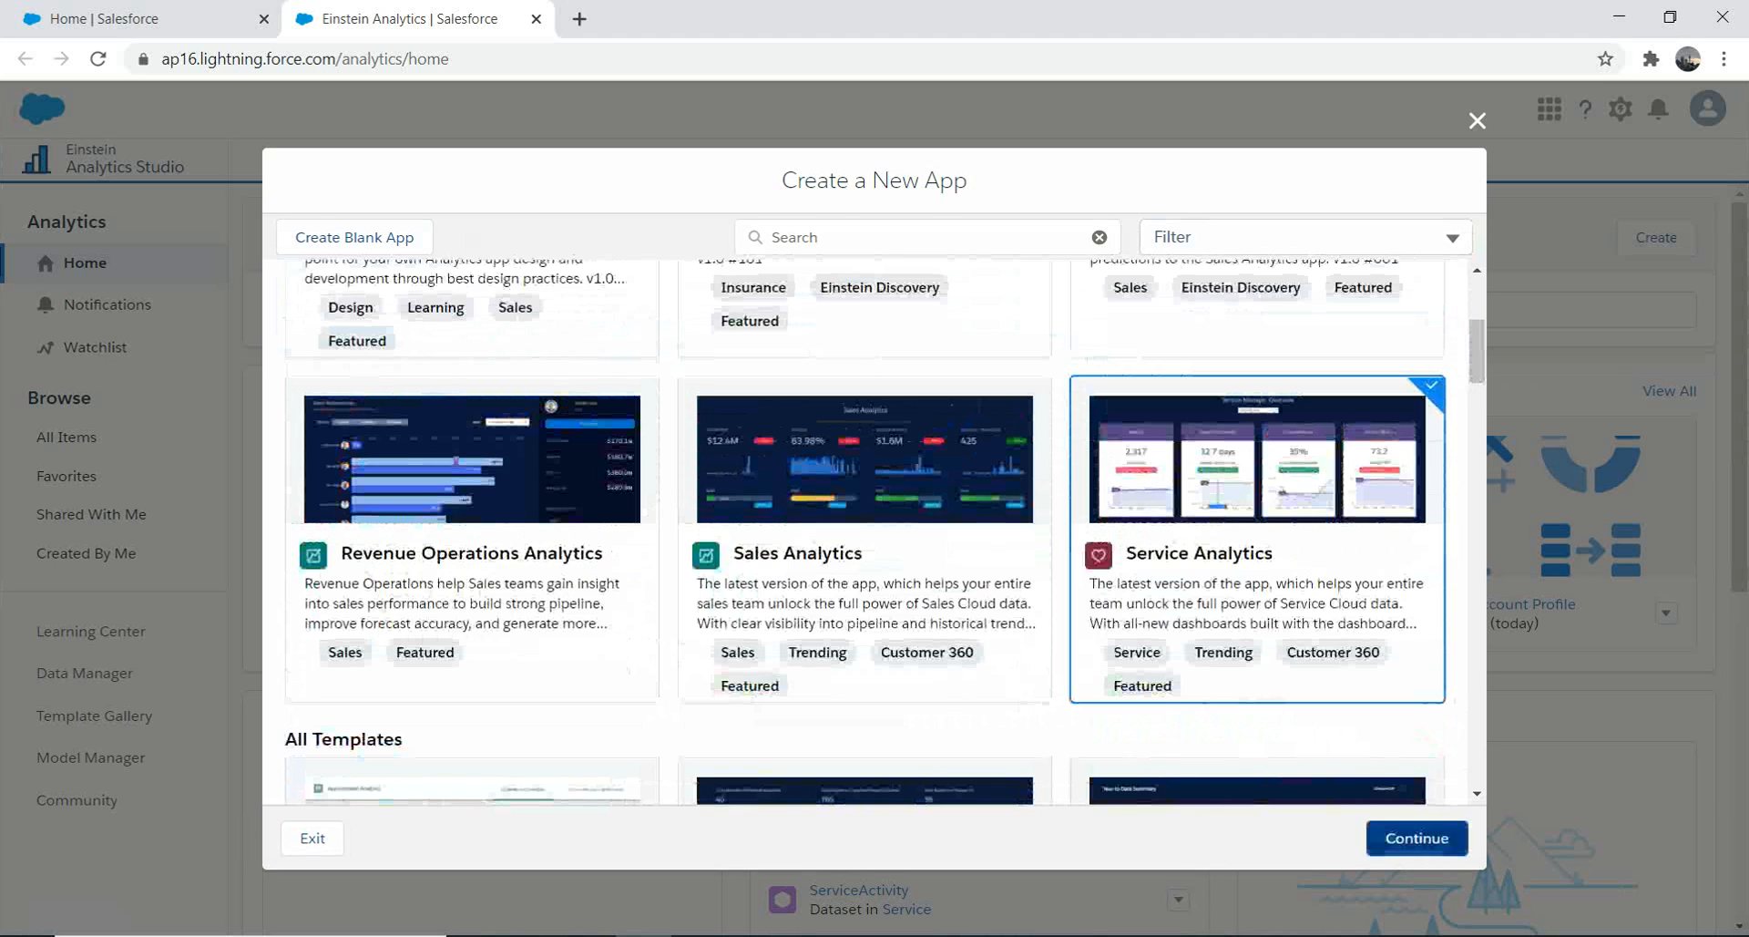
click(1416, 837)
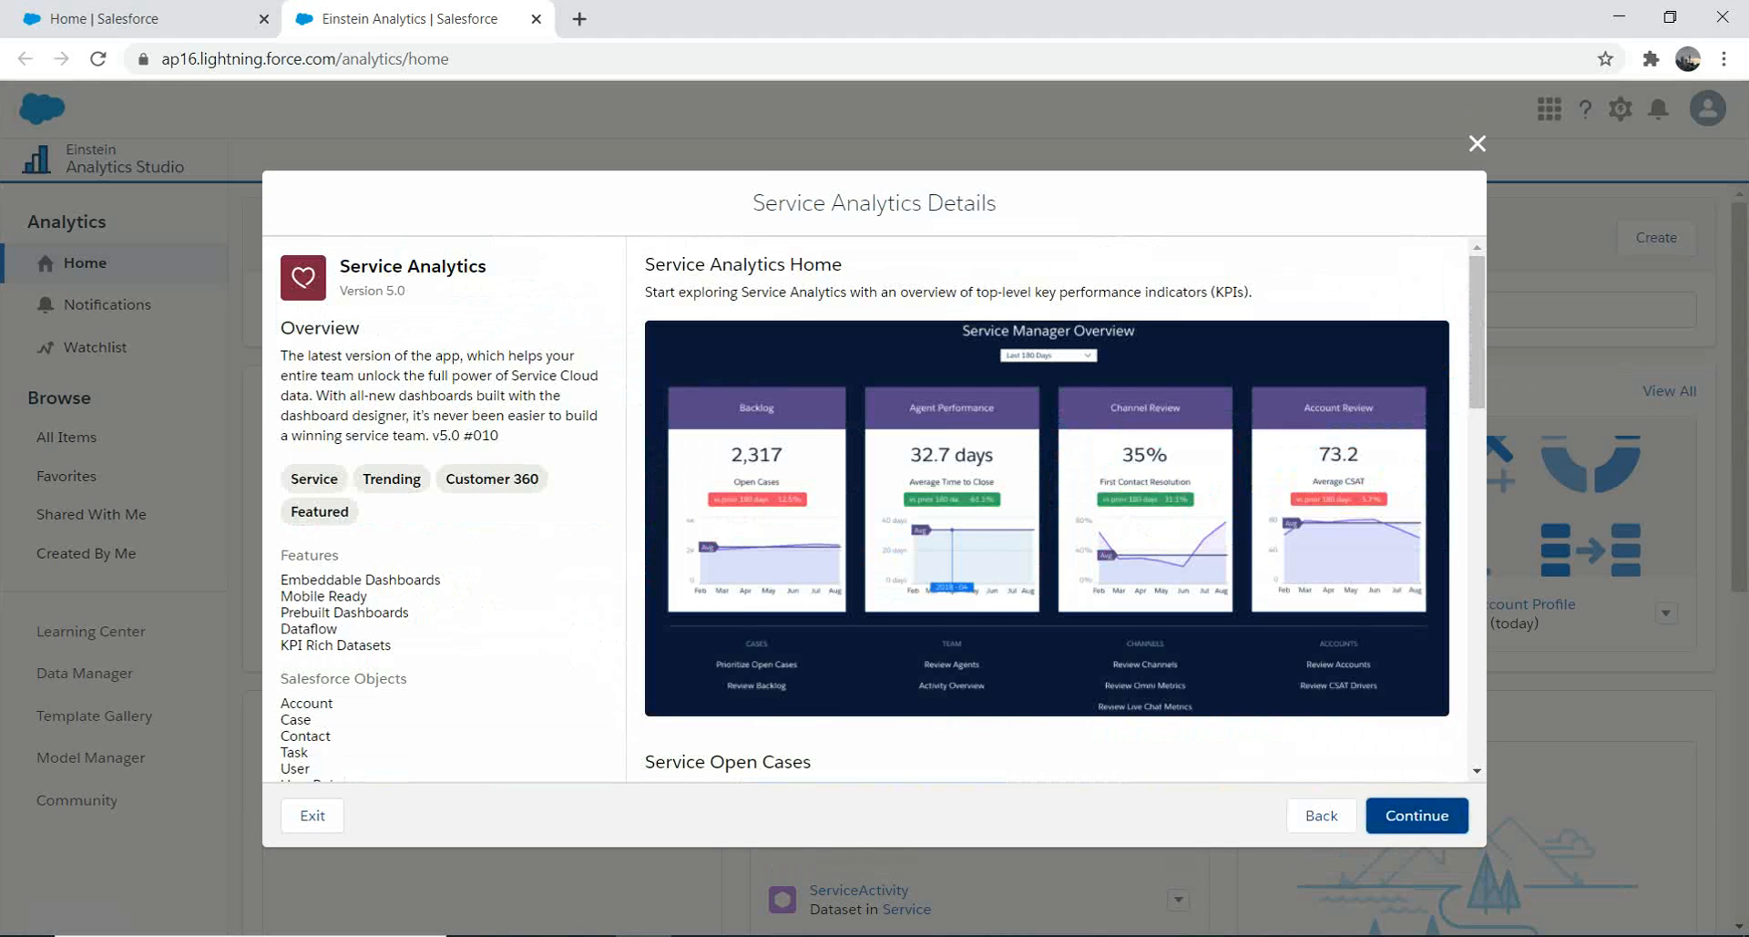
Review the template's dashboard previews, and set up a brand new app with the Basic standard settings
scroll(1447, 504, down, 15)
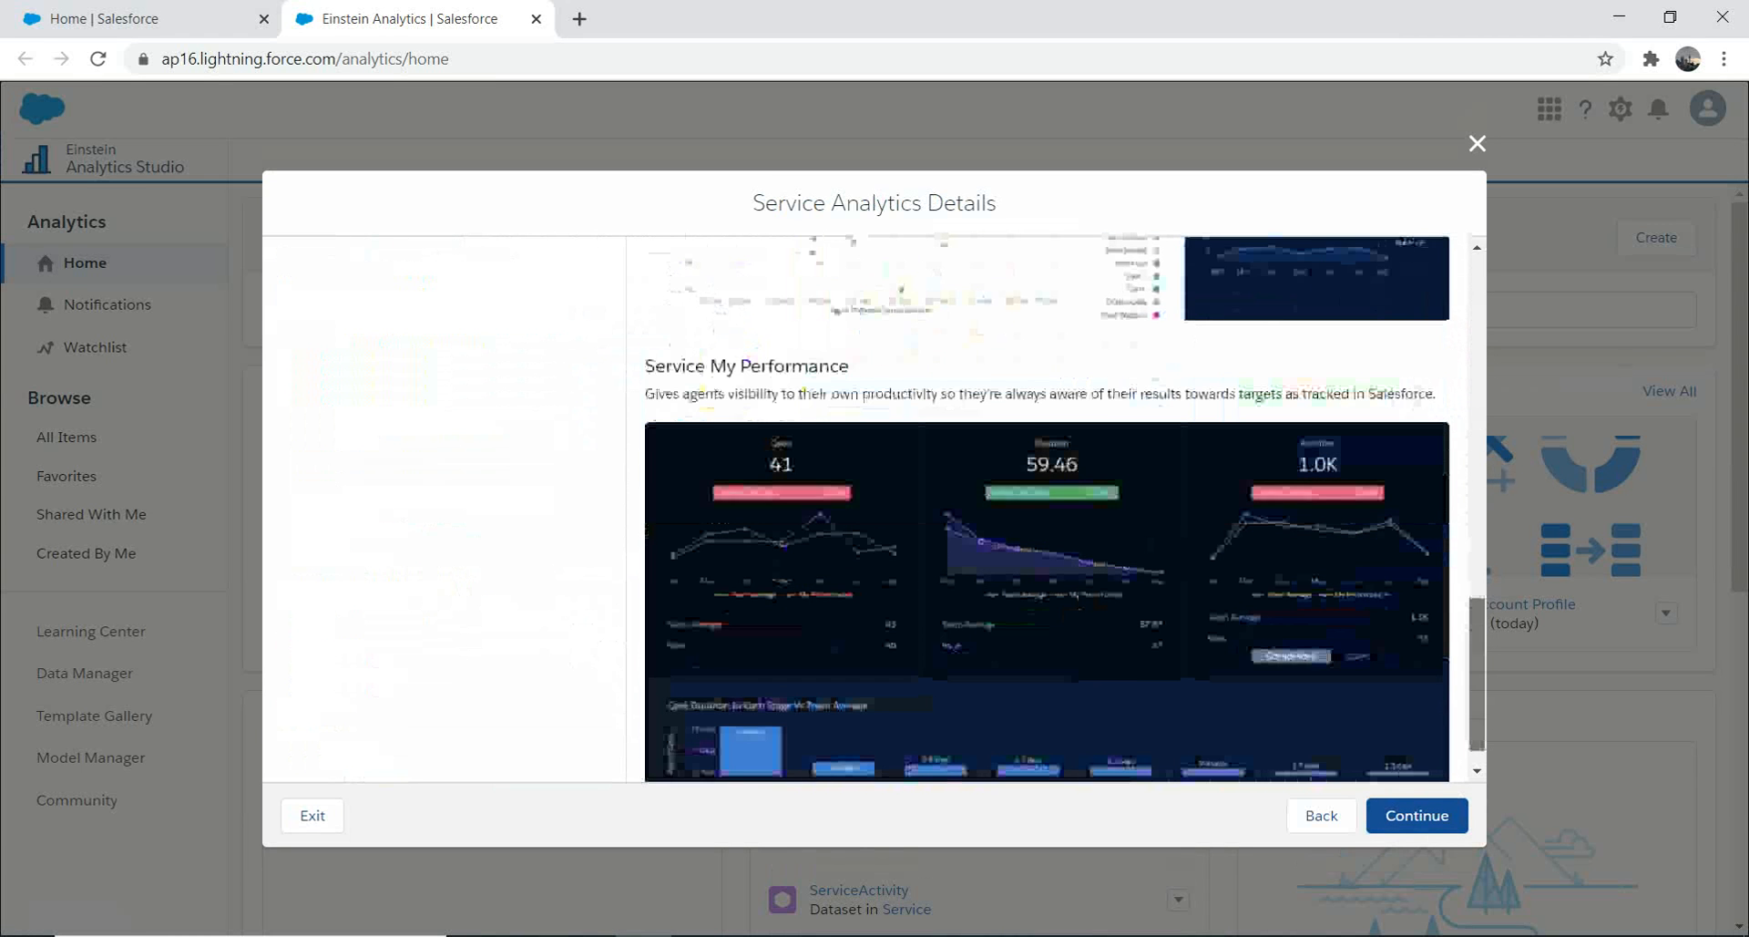
scroll(1446, 504, down, 1)
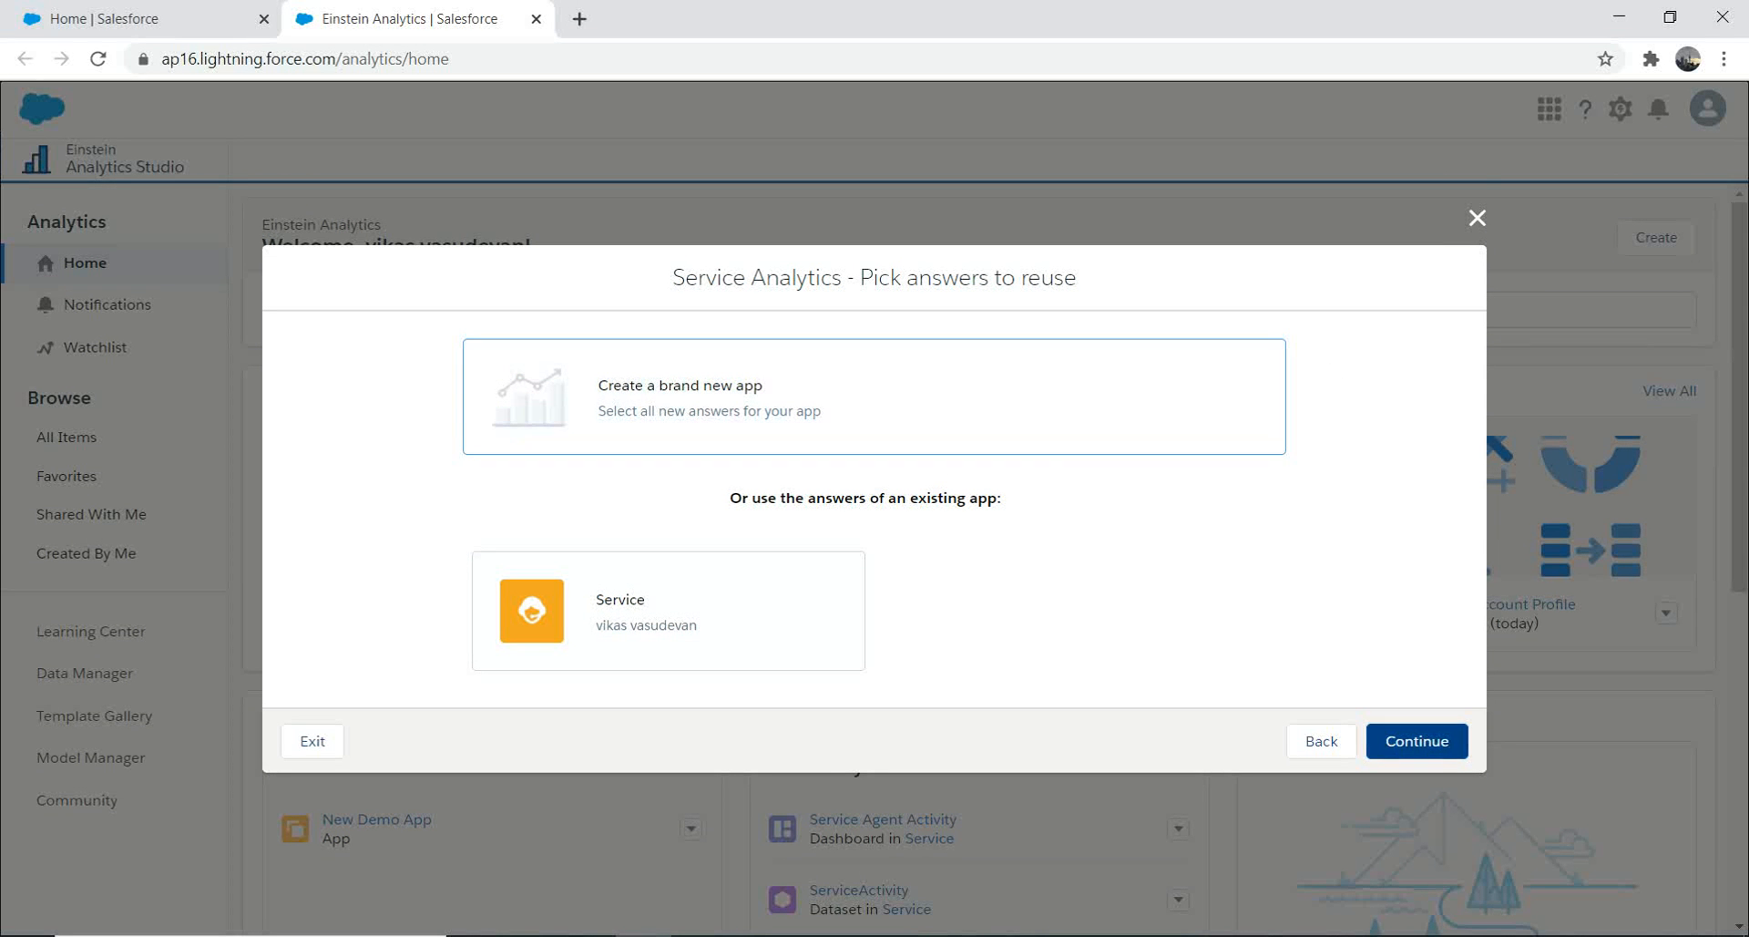
click(1417, 742)
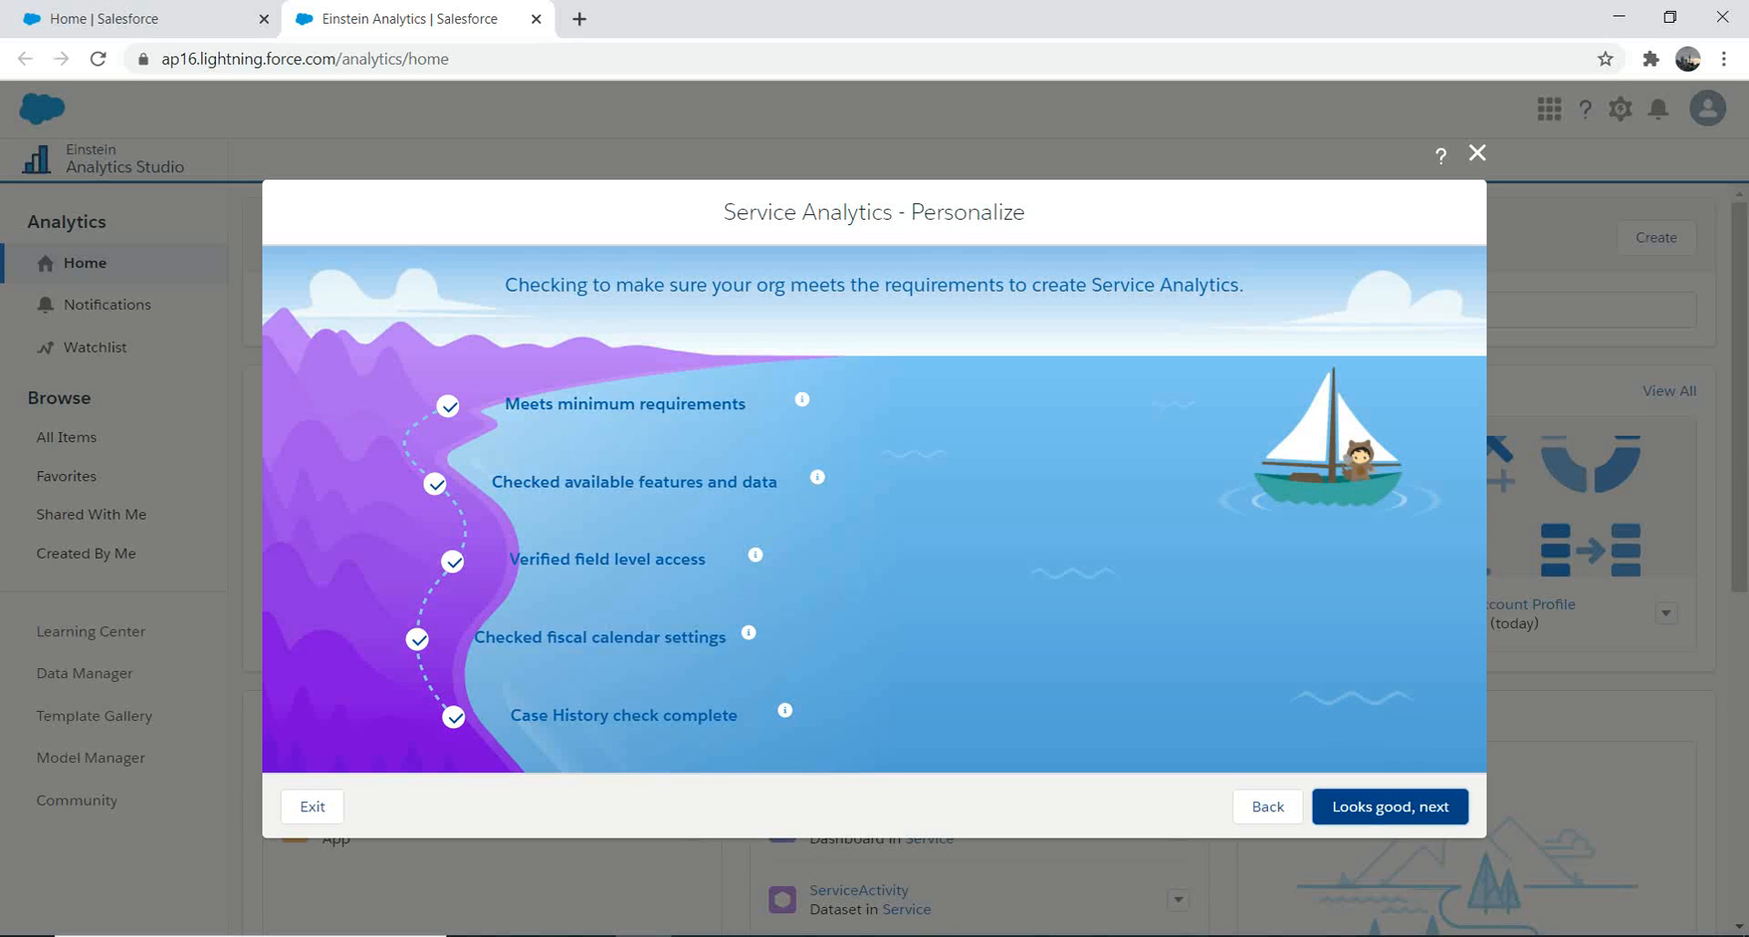
click(1390, 806)
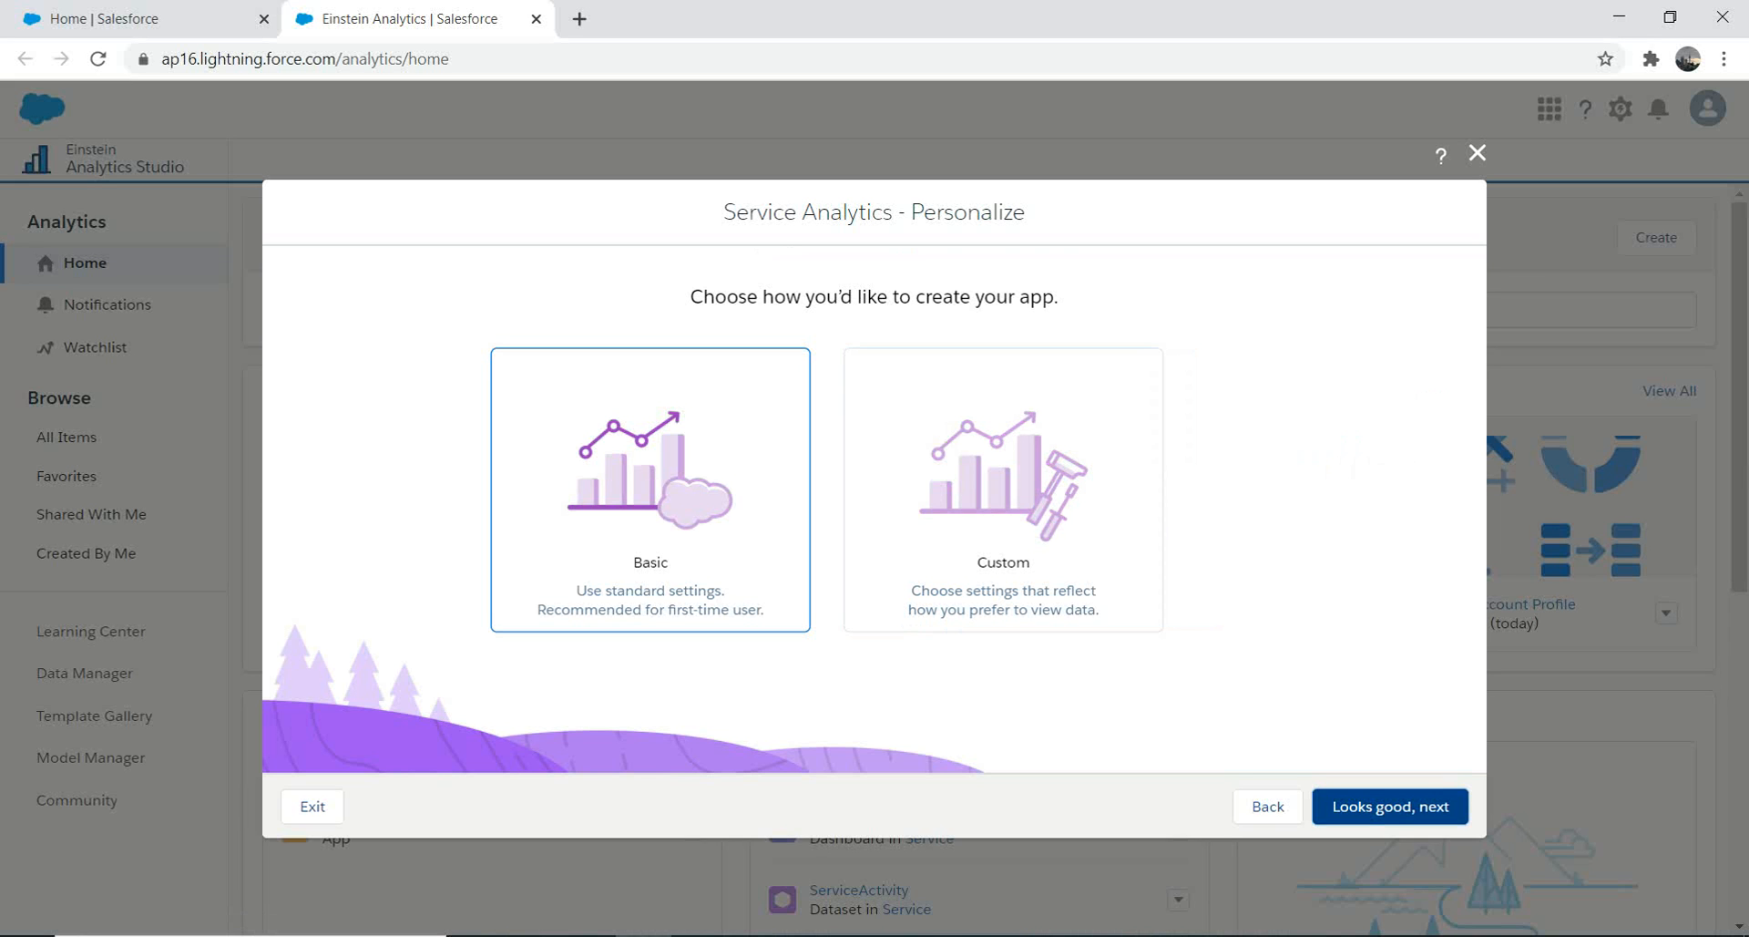
click(1390, 807)
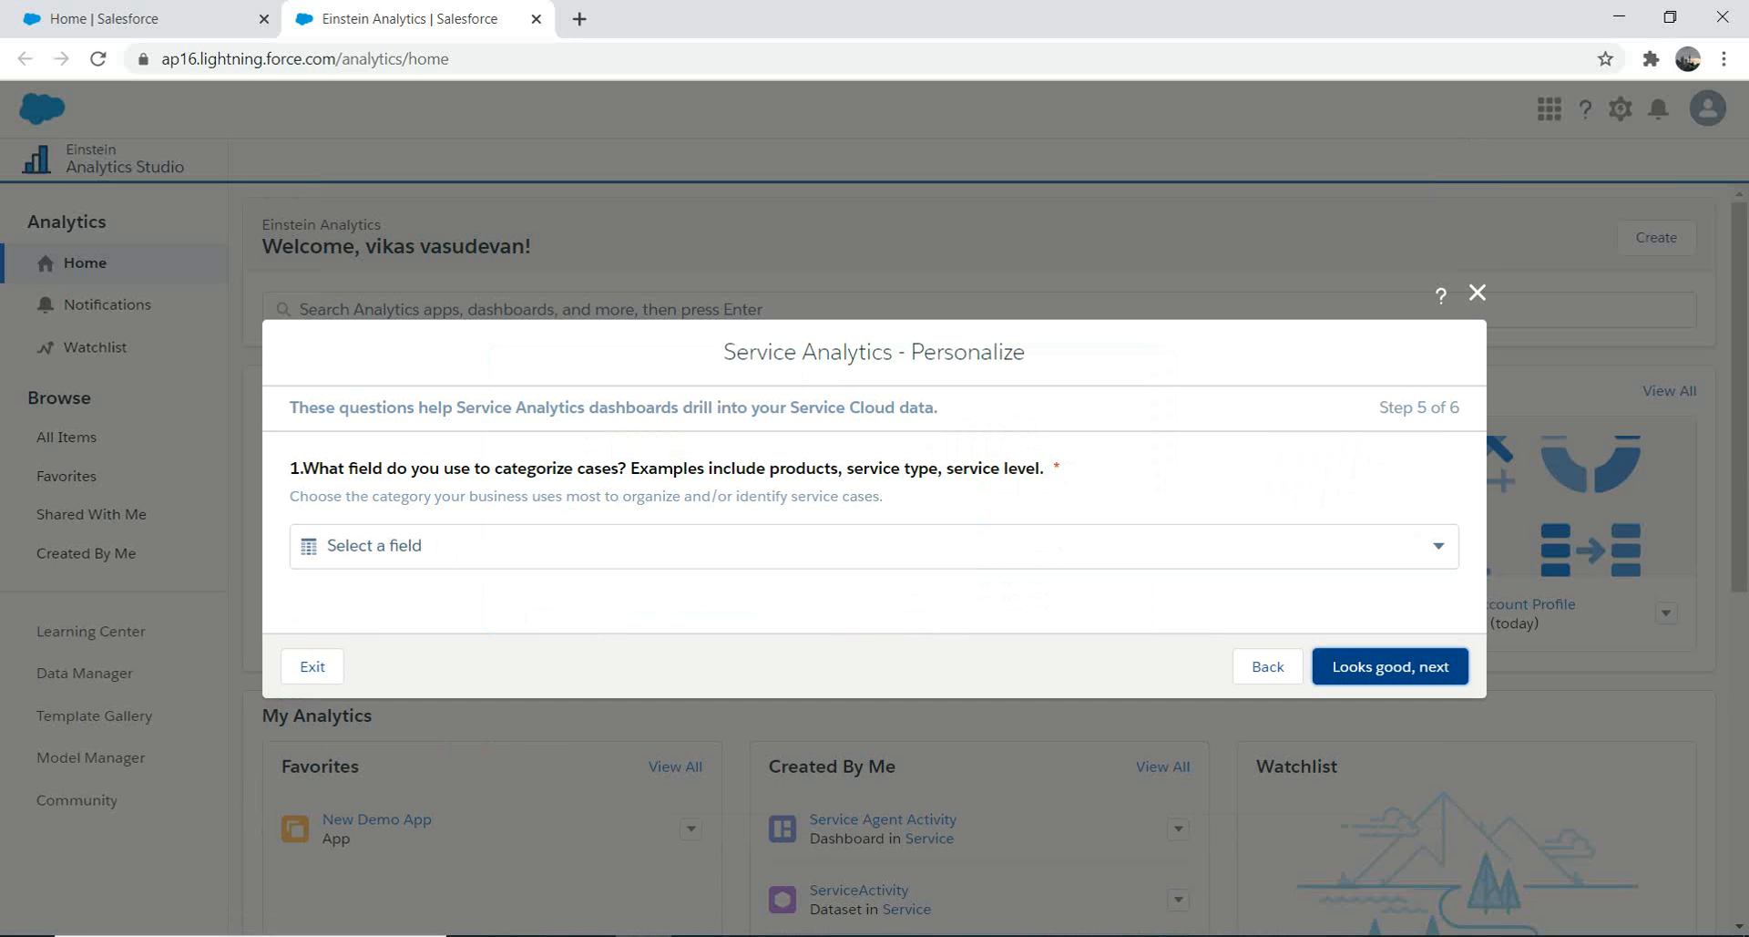
click(874, 545)
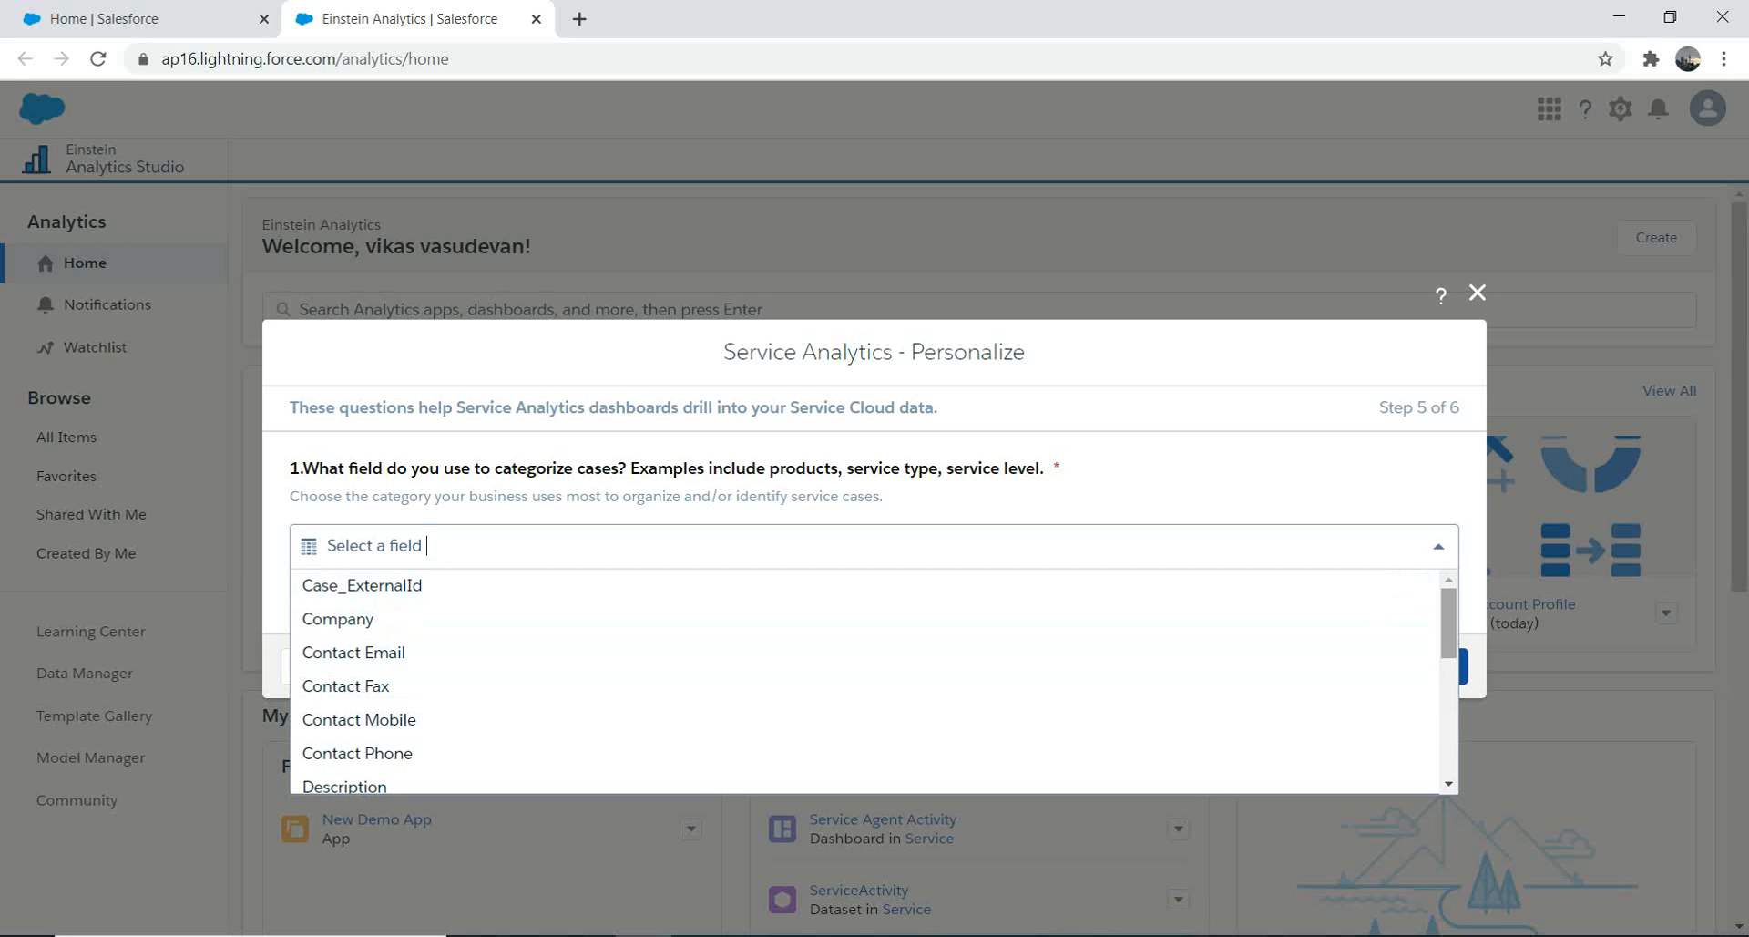
click(1449, 631)
click(1439, 546)
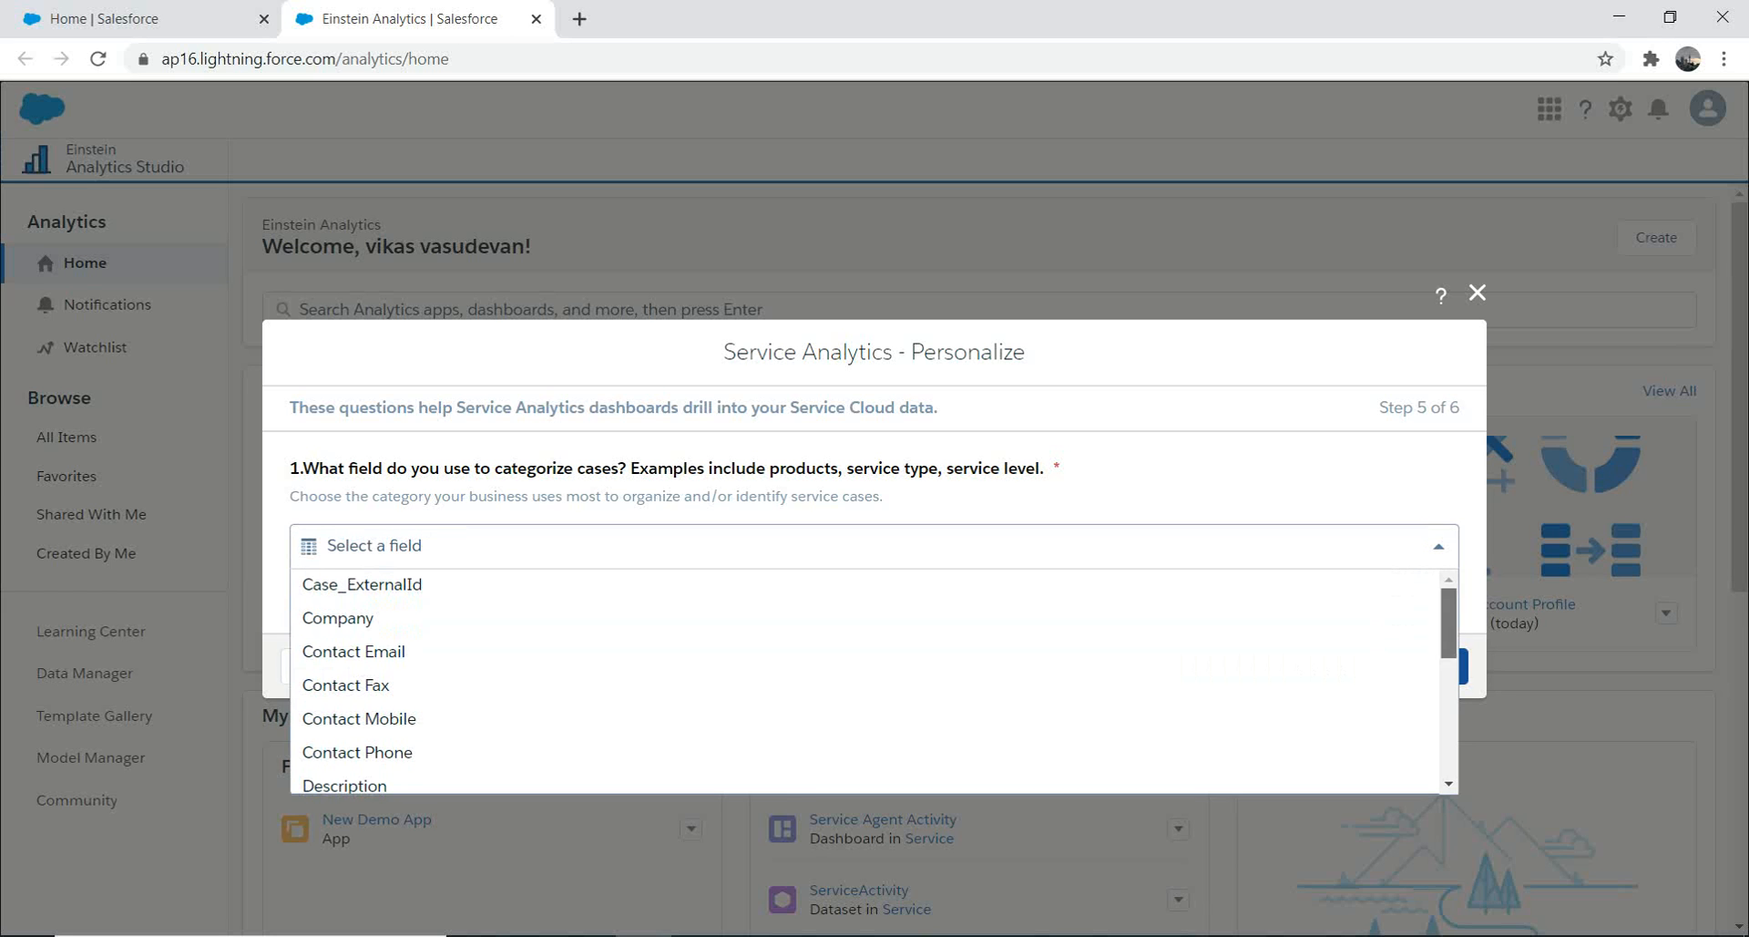
click(1448, 623)
click(1439, 547)
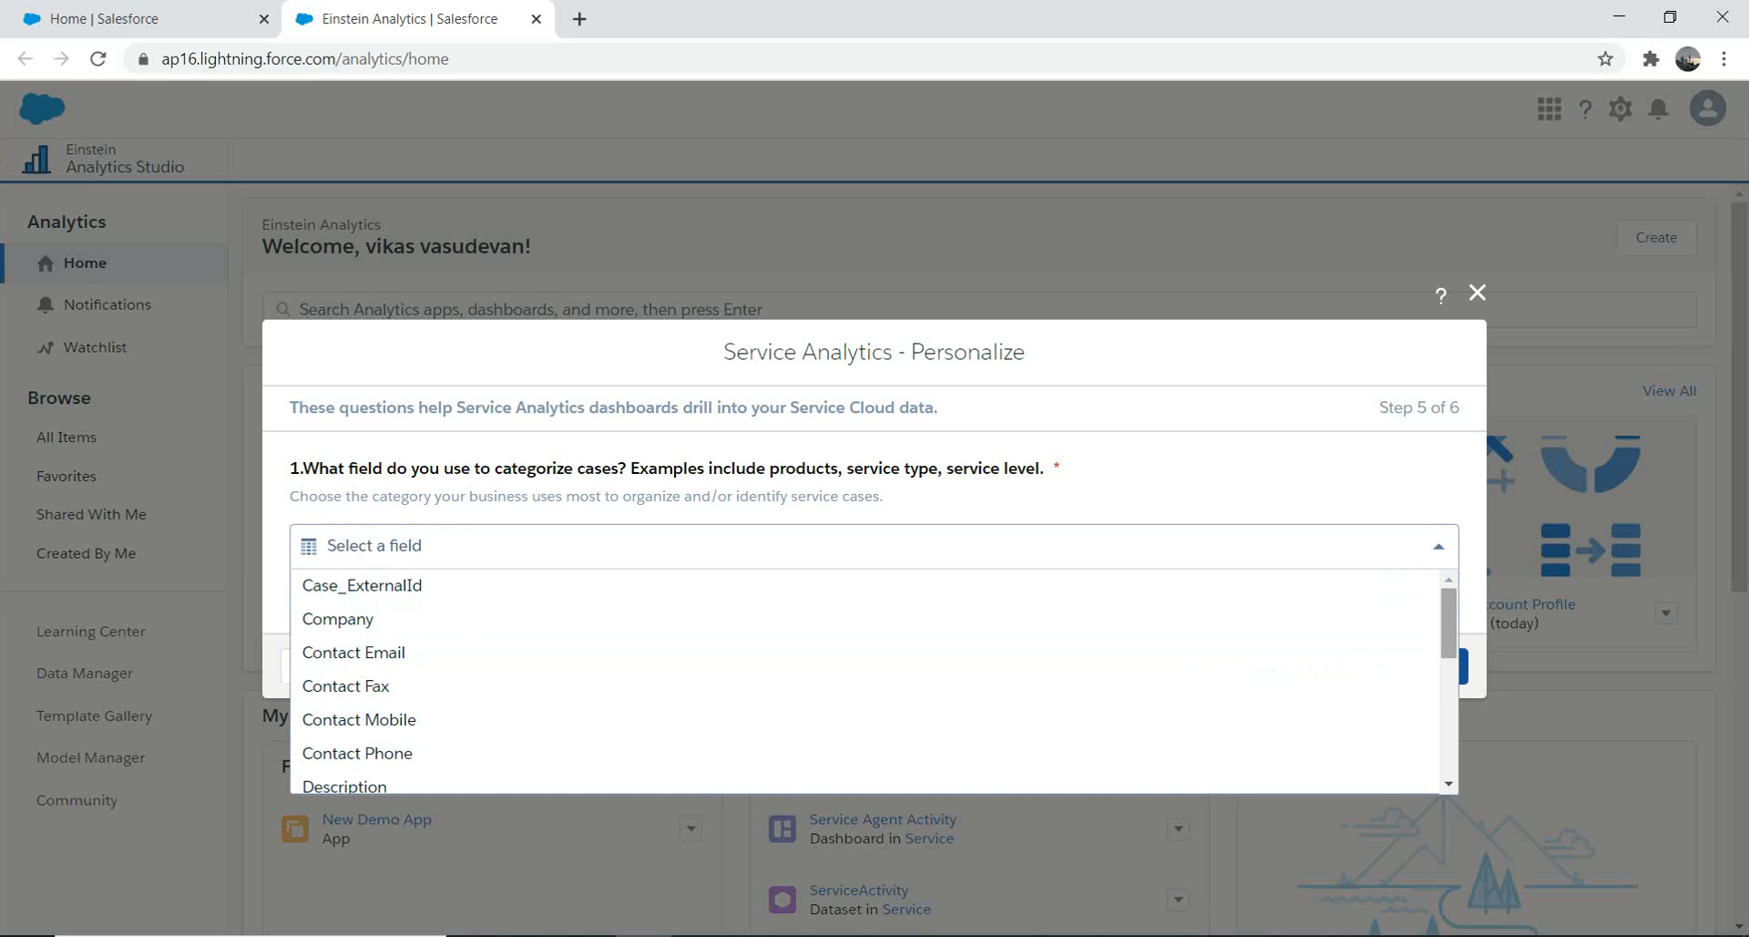
click(1448, 623)
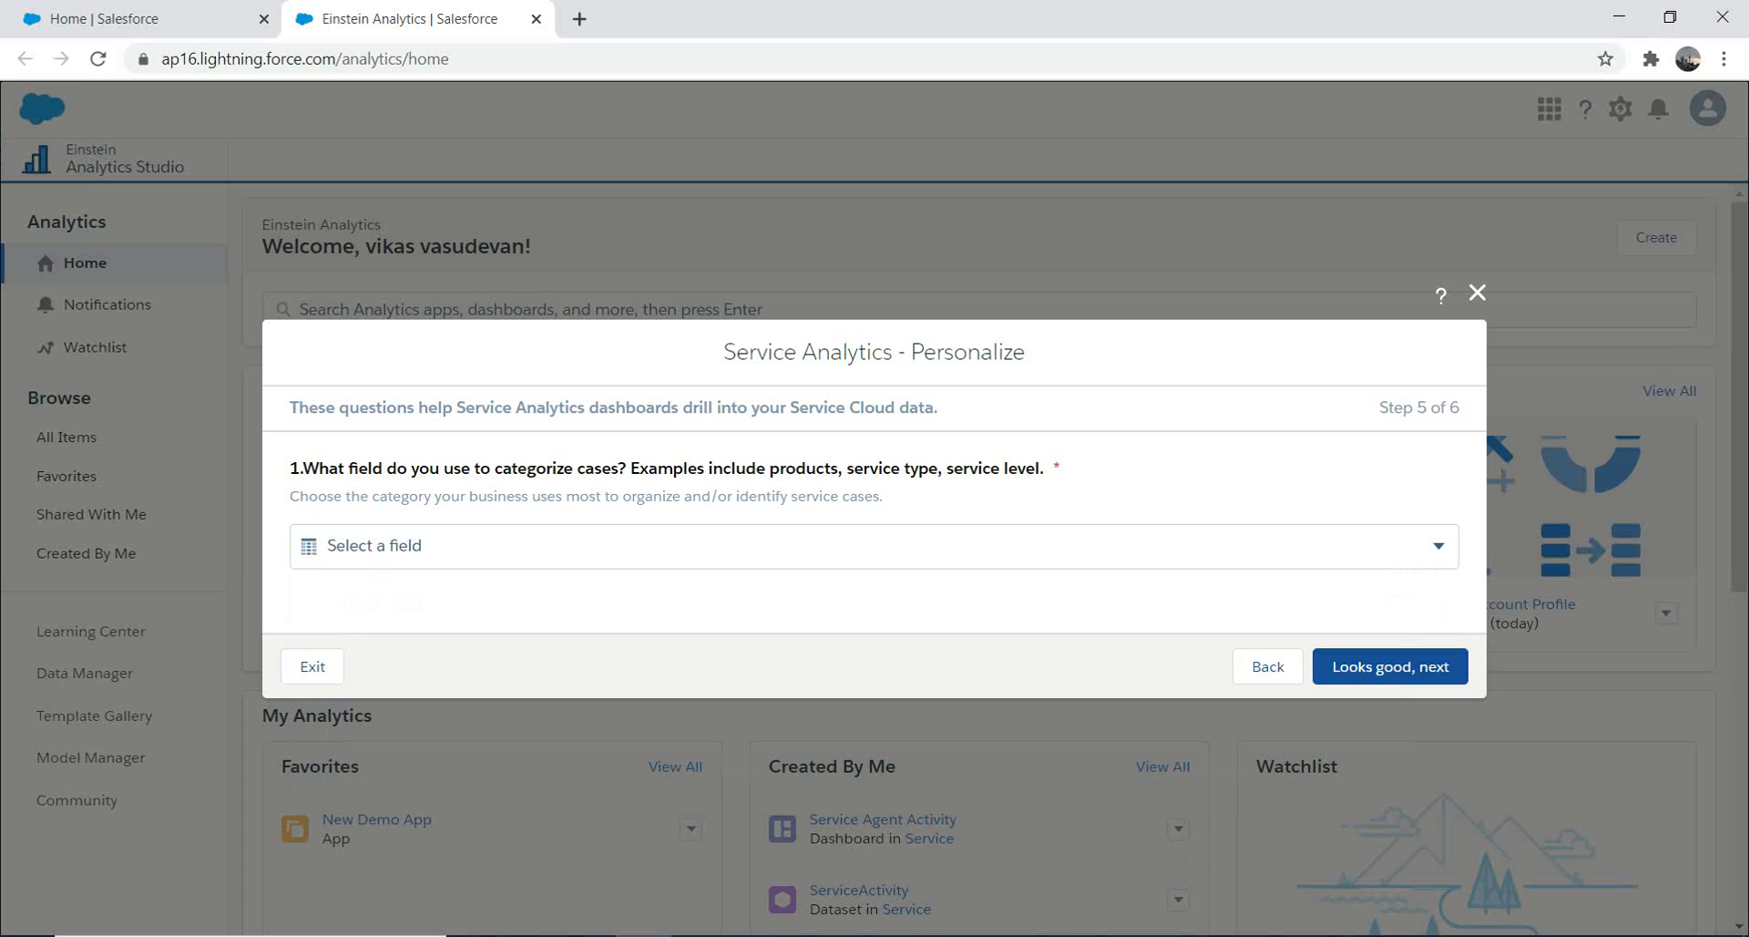
click(1439, 547)
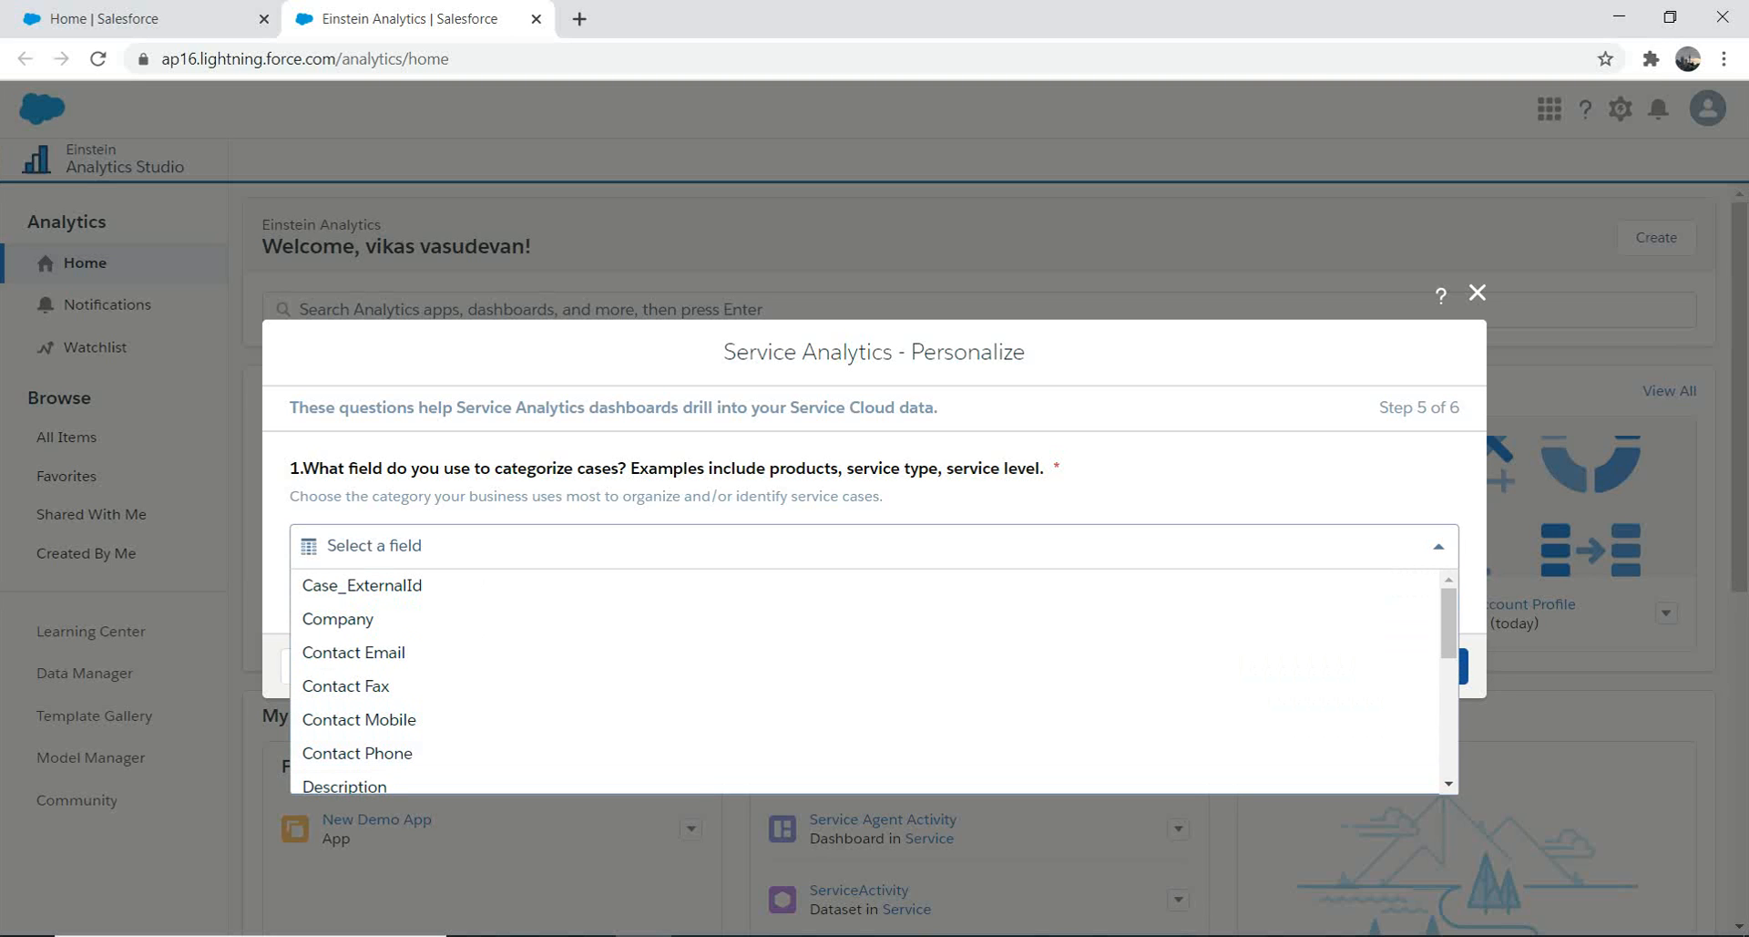
click(1449, 784)
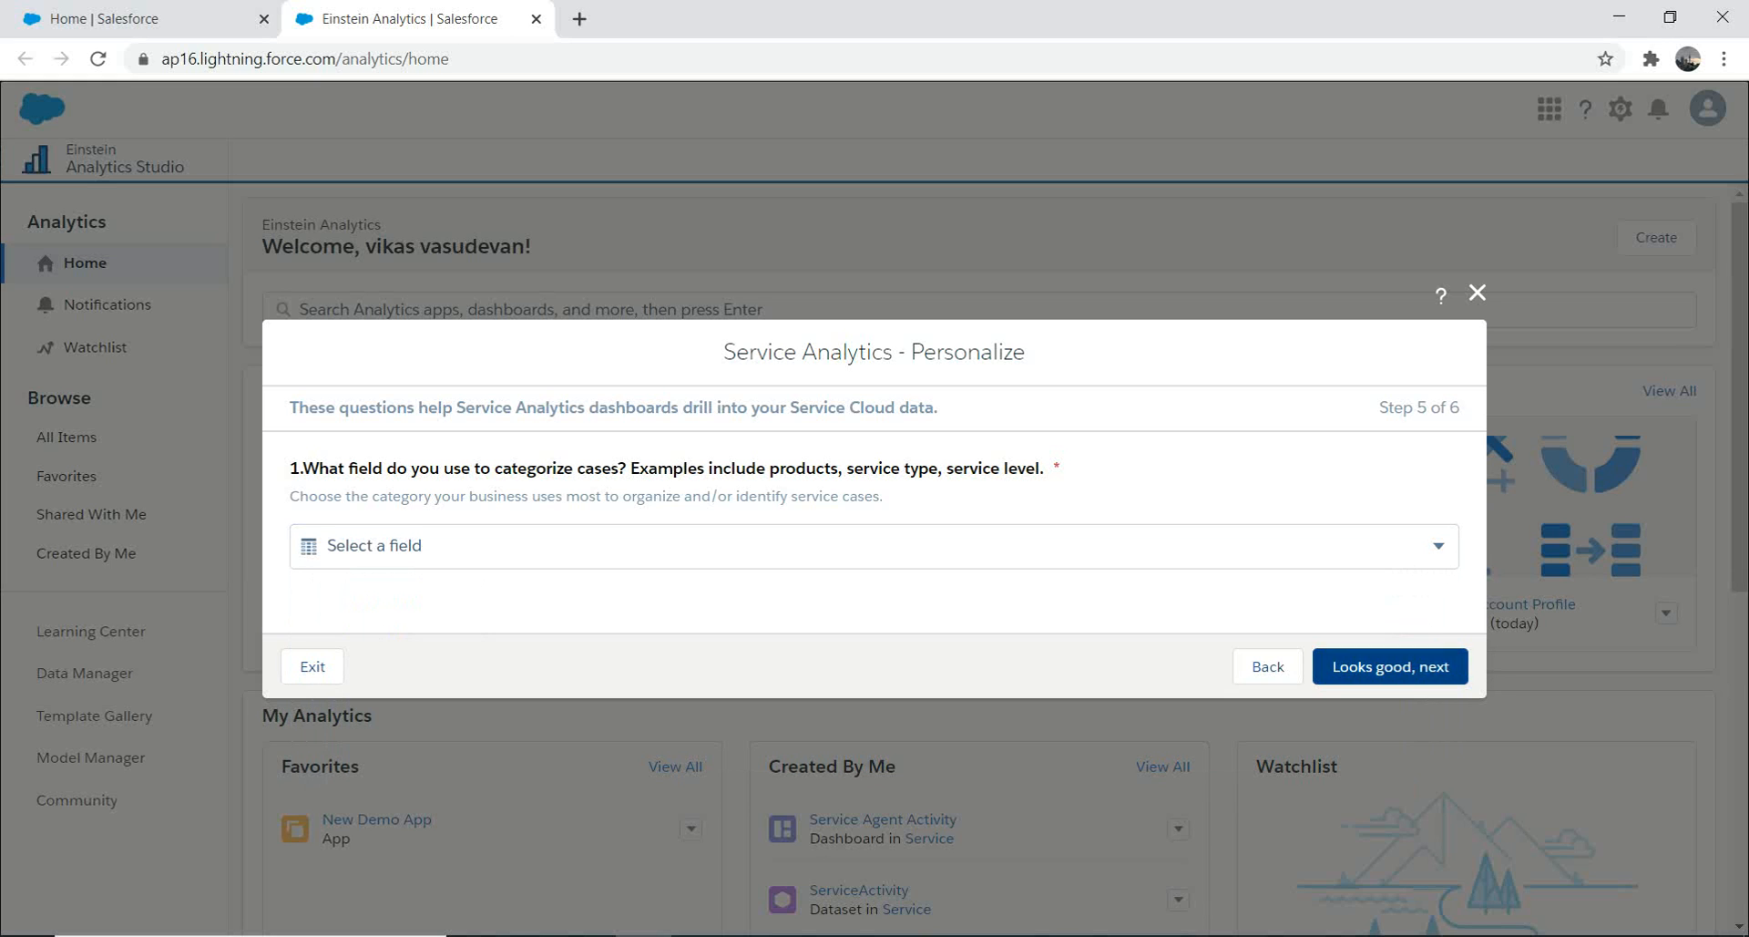
Choose Name as the field used to categorize cases and proceed to naming the app
click(1439, 546)
key(Down)
key(Down)
key(Down)
key(Down)
key(Down)
key(Down)
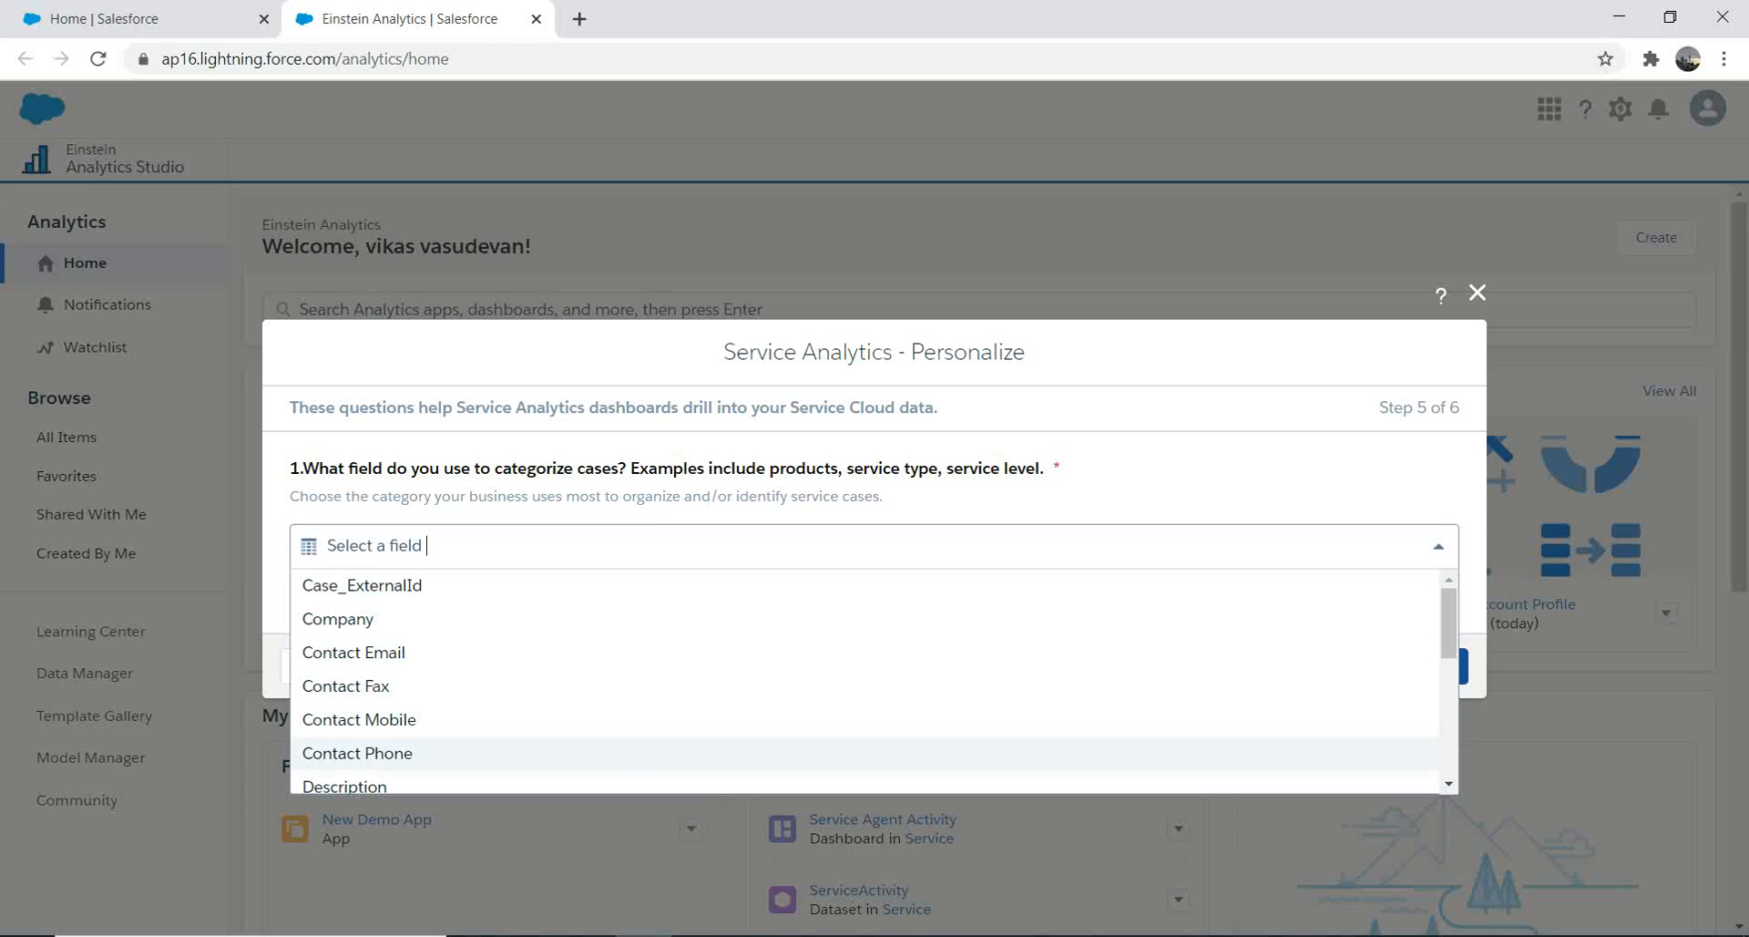
key(Down)
key(Down)
key(Down)
key(Down)
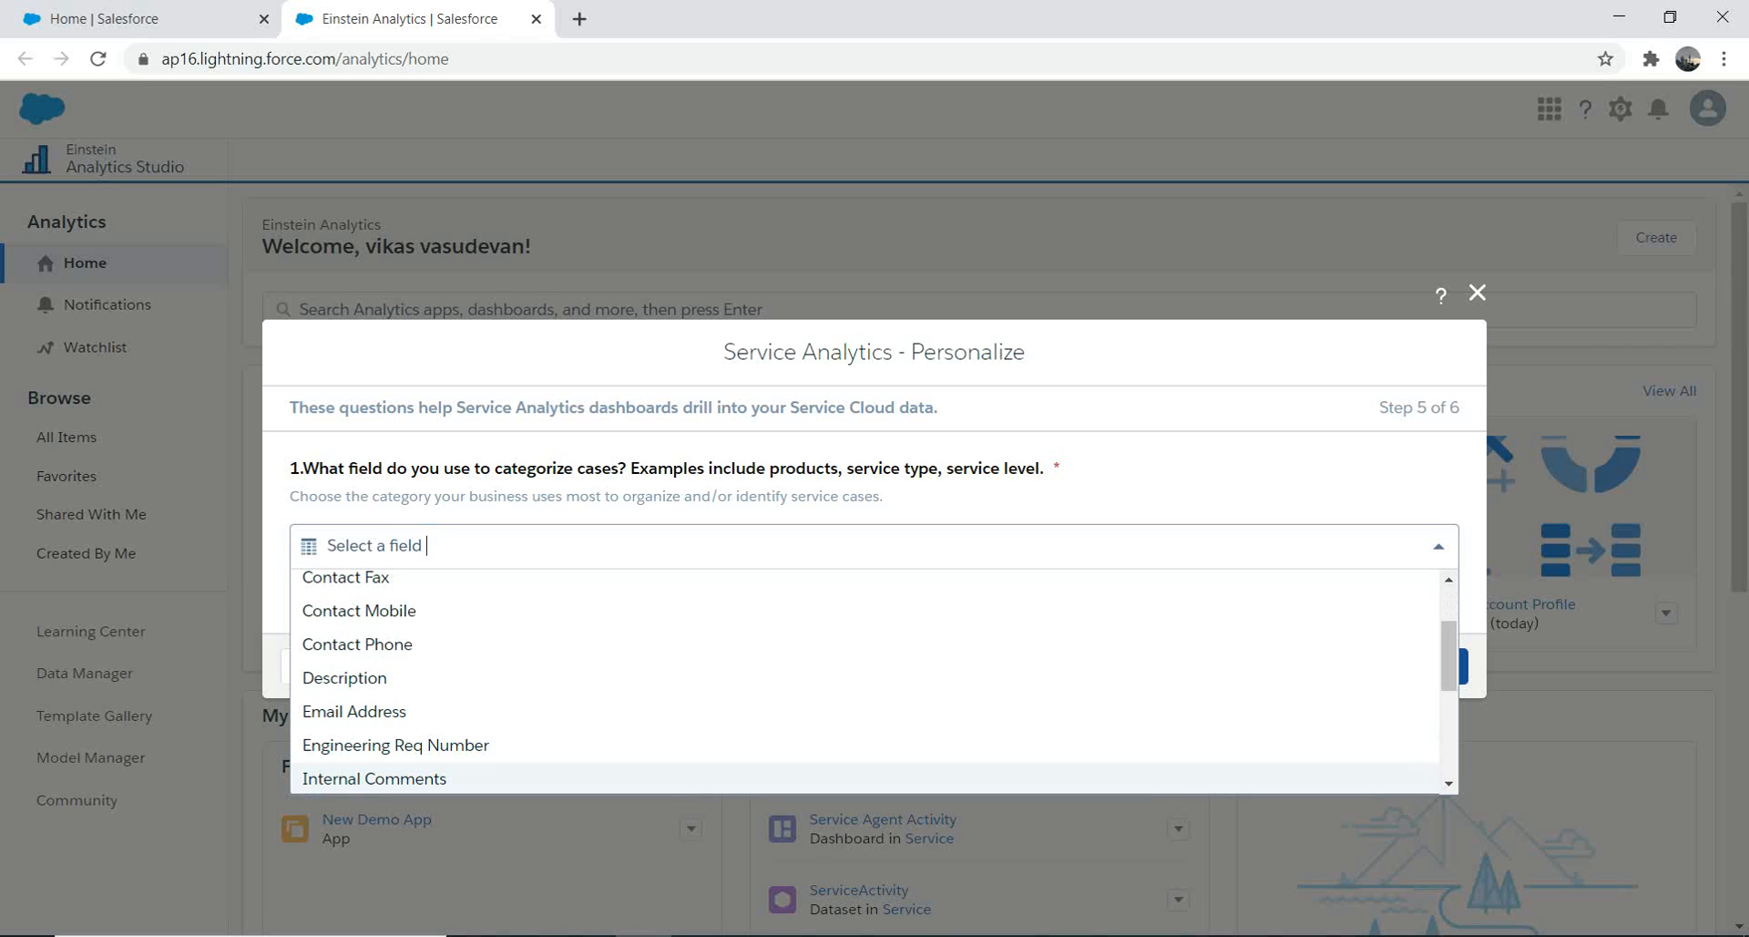
key(Down)
key(Down)
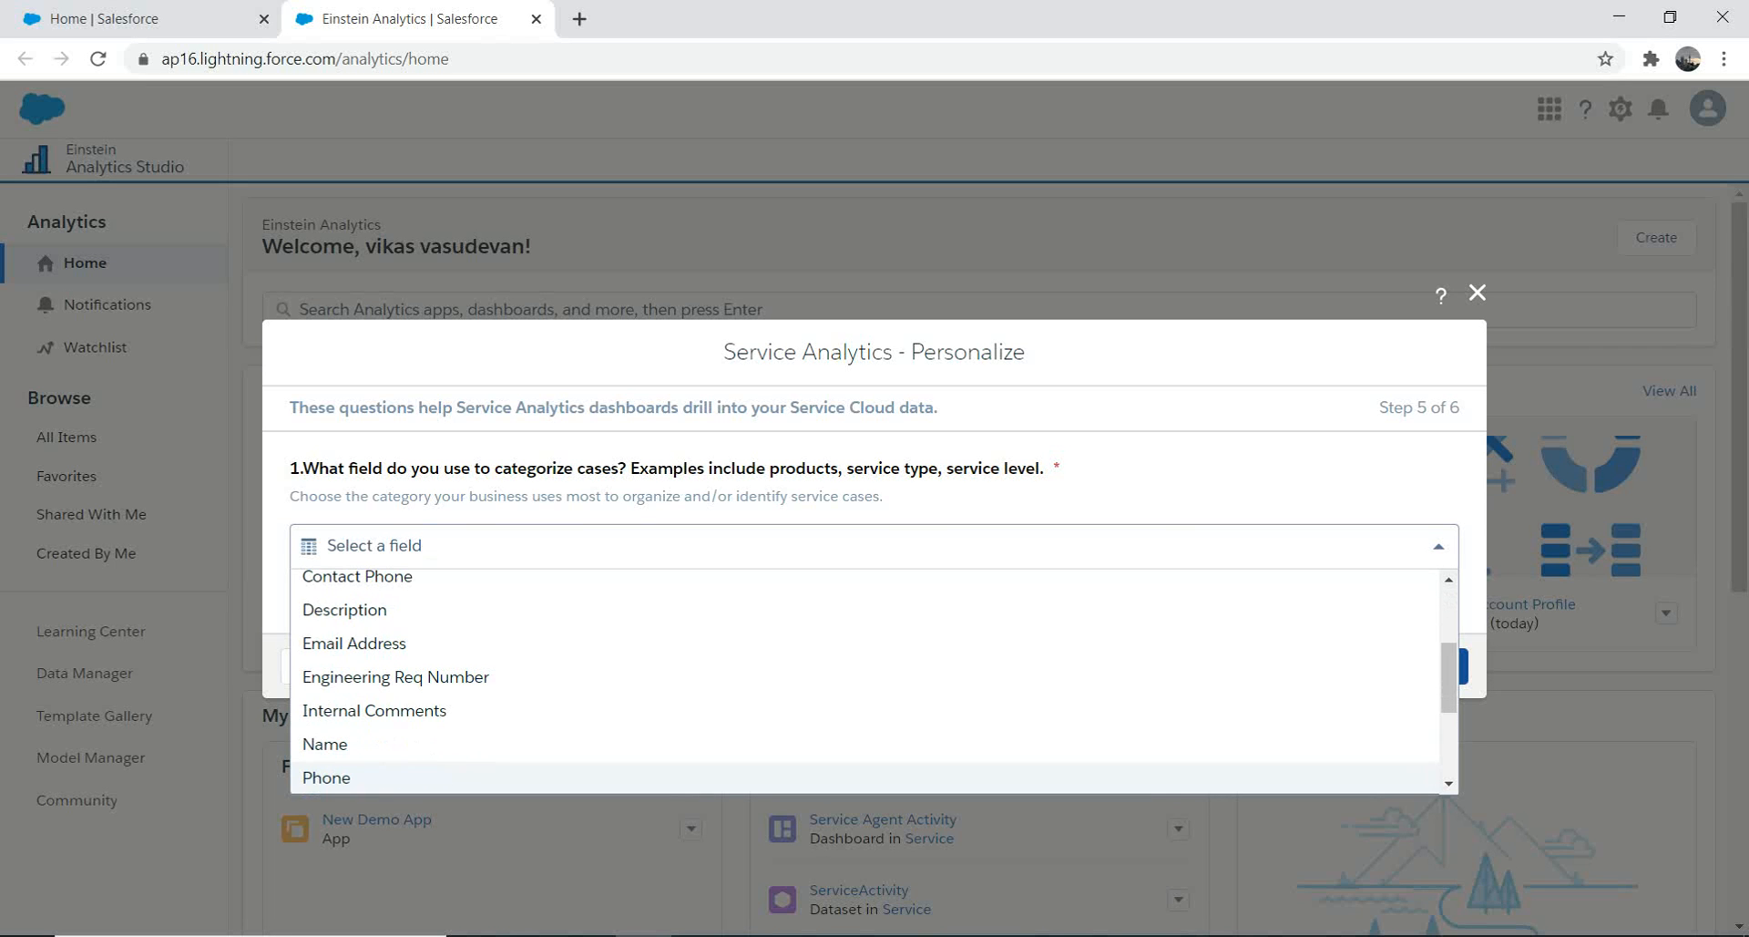
key(Up)
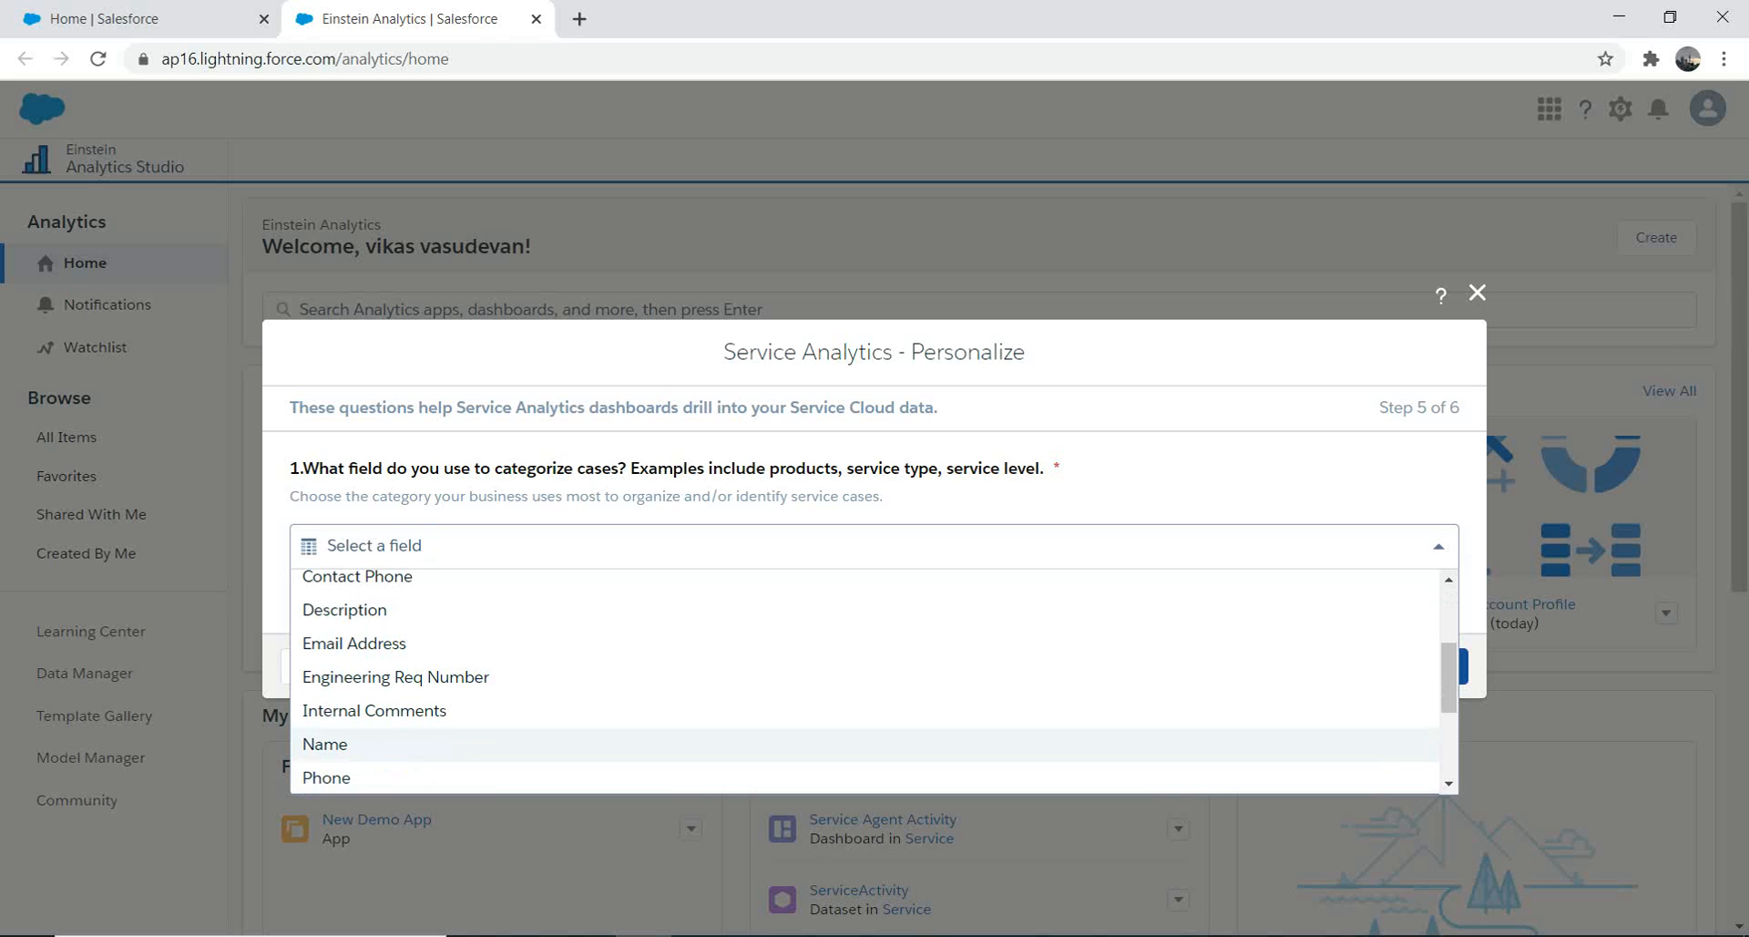
key(Return)
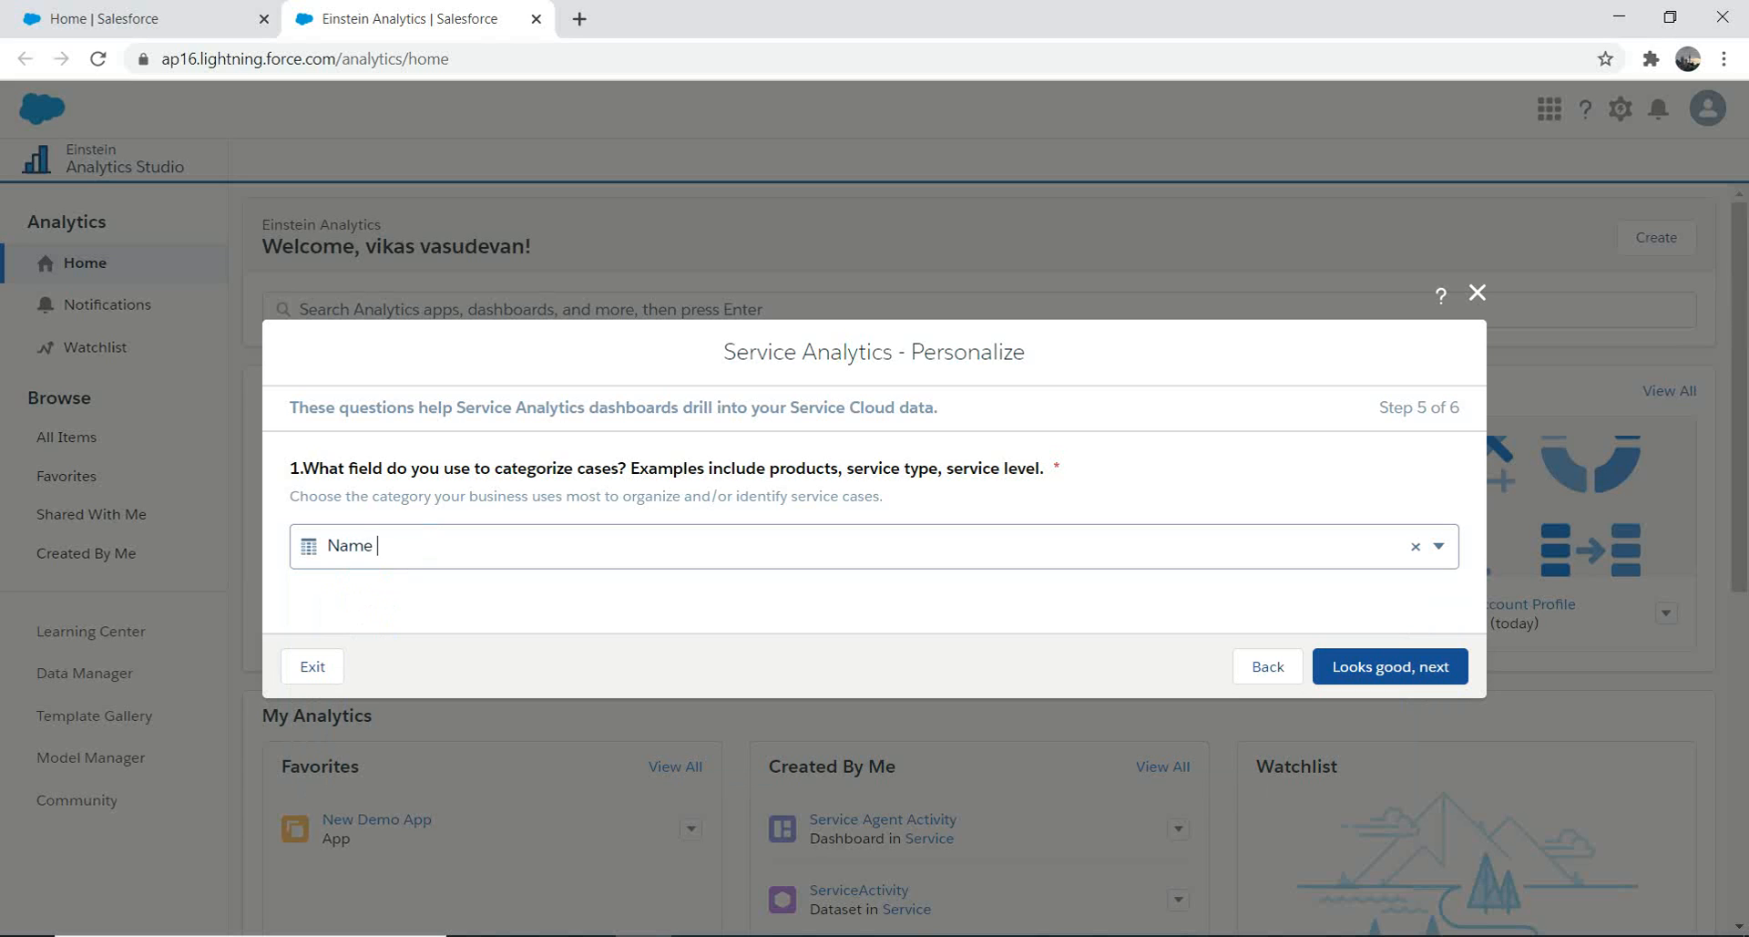
click(1390, 667)
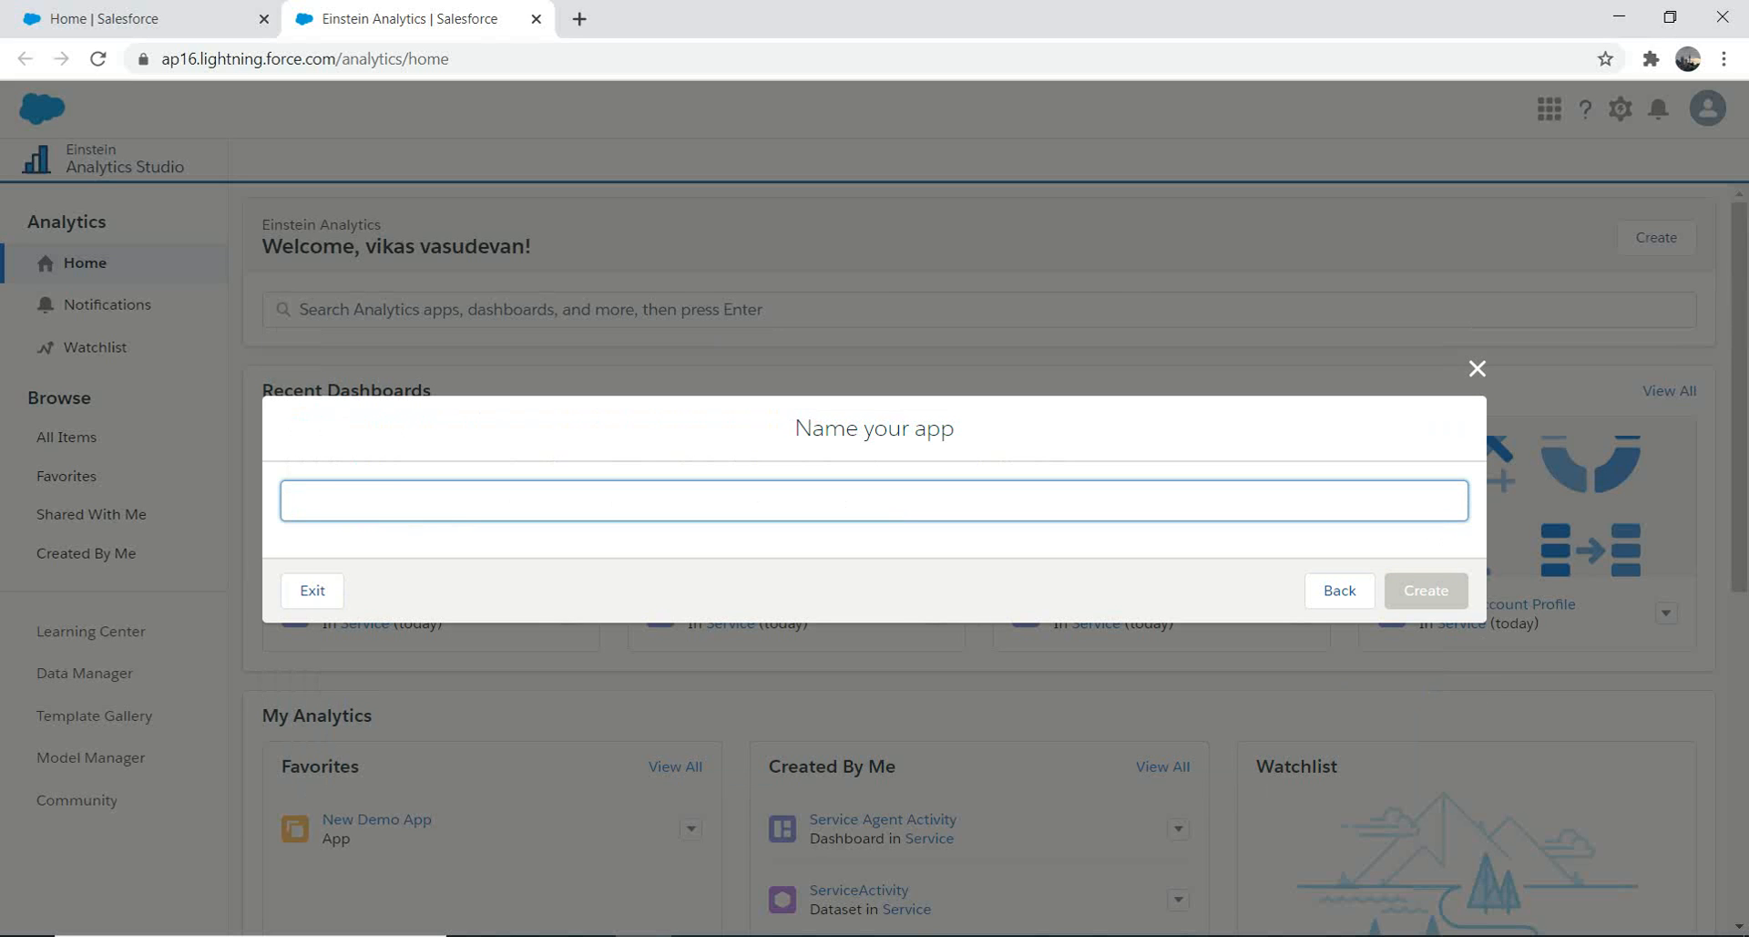
Name the new app MyServiceApp and create it
text(MyService)
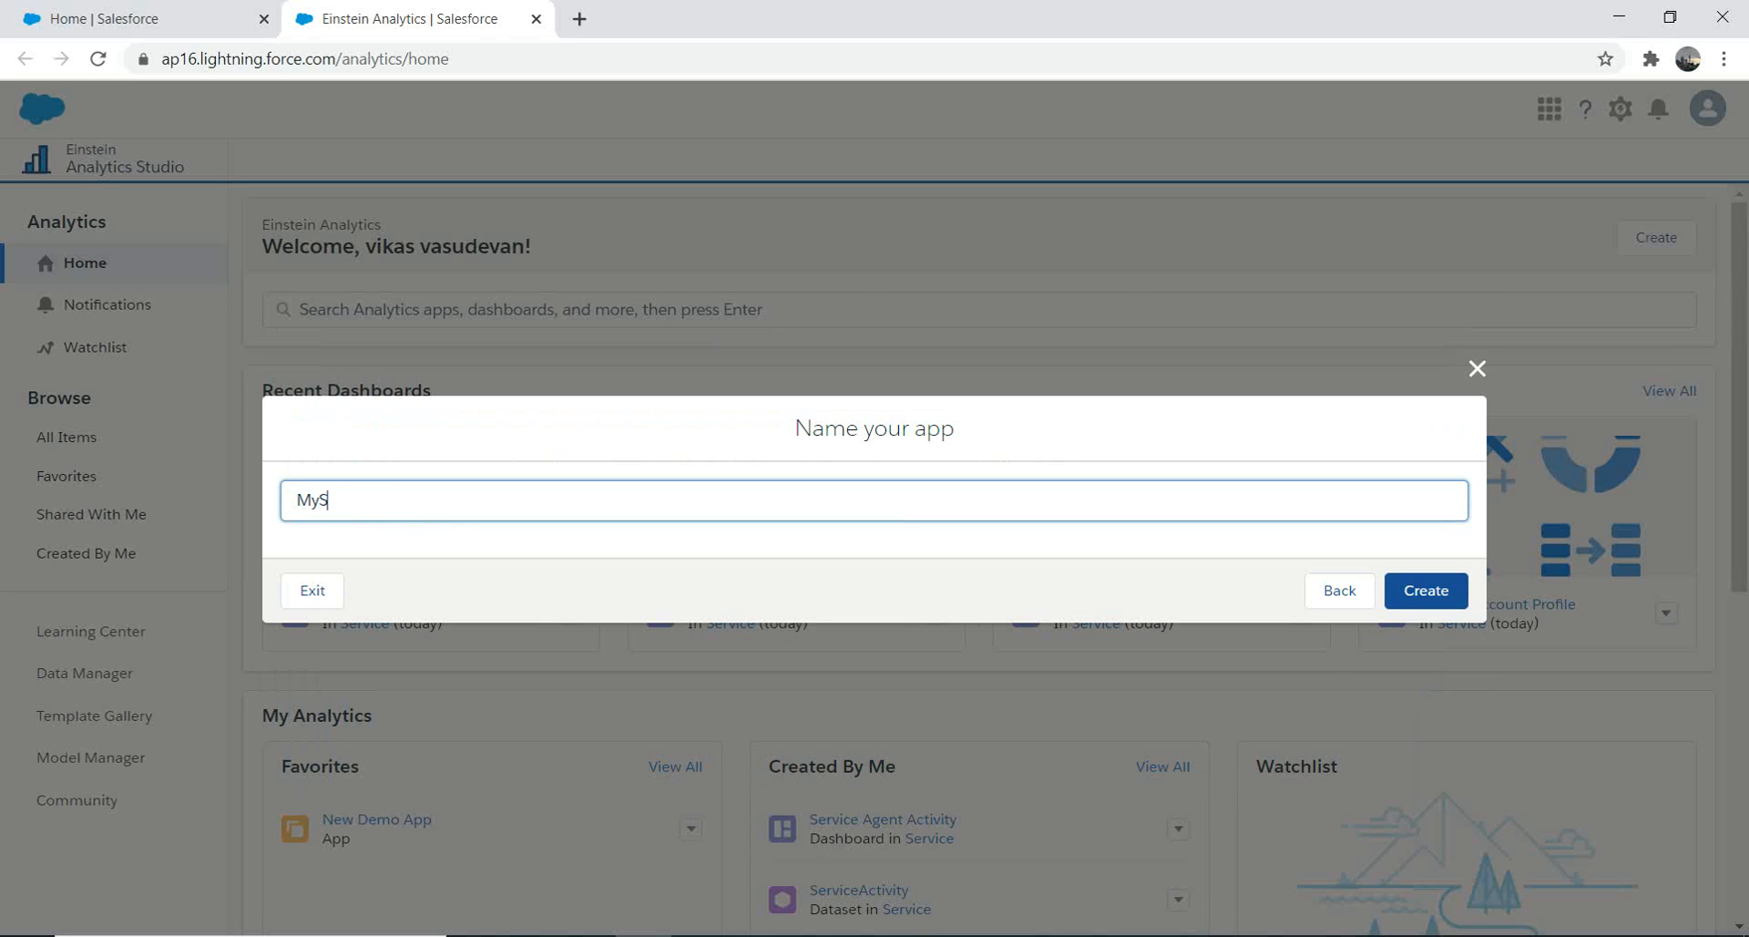
text(App)
key(Return)
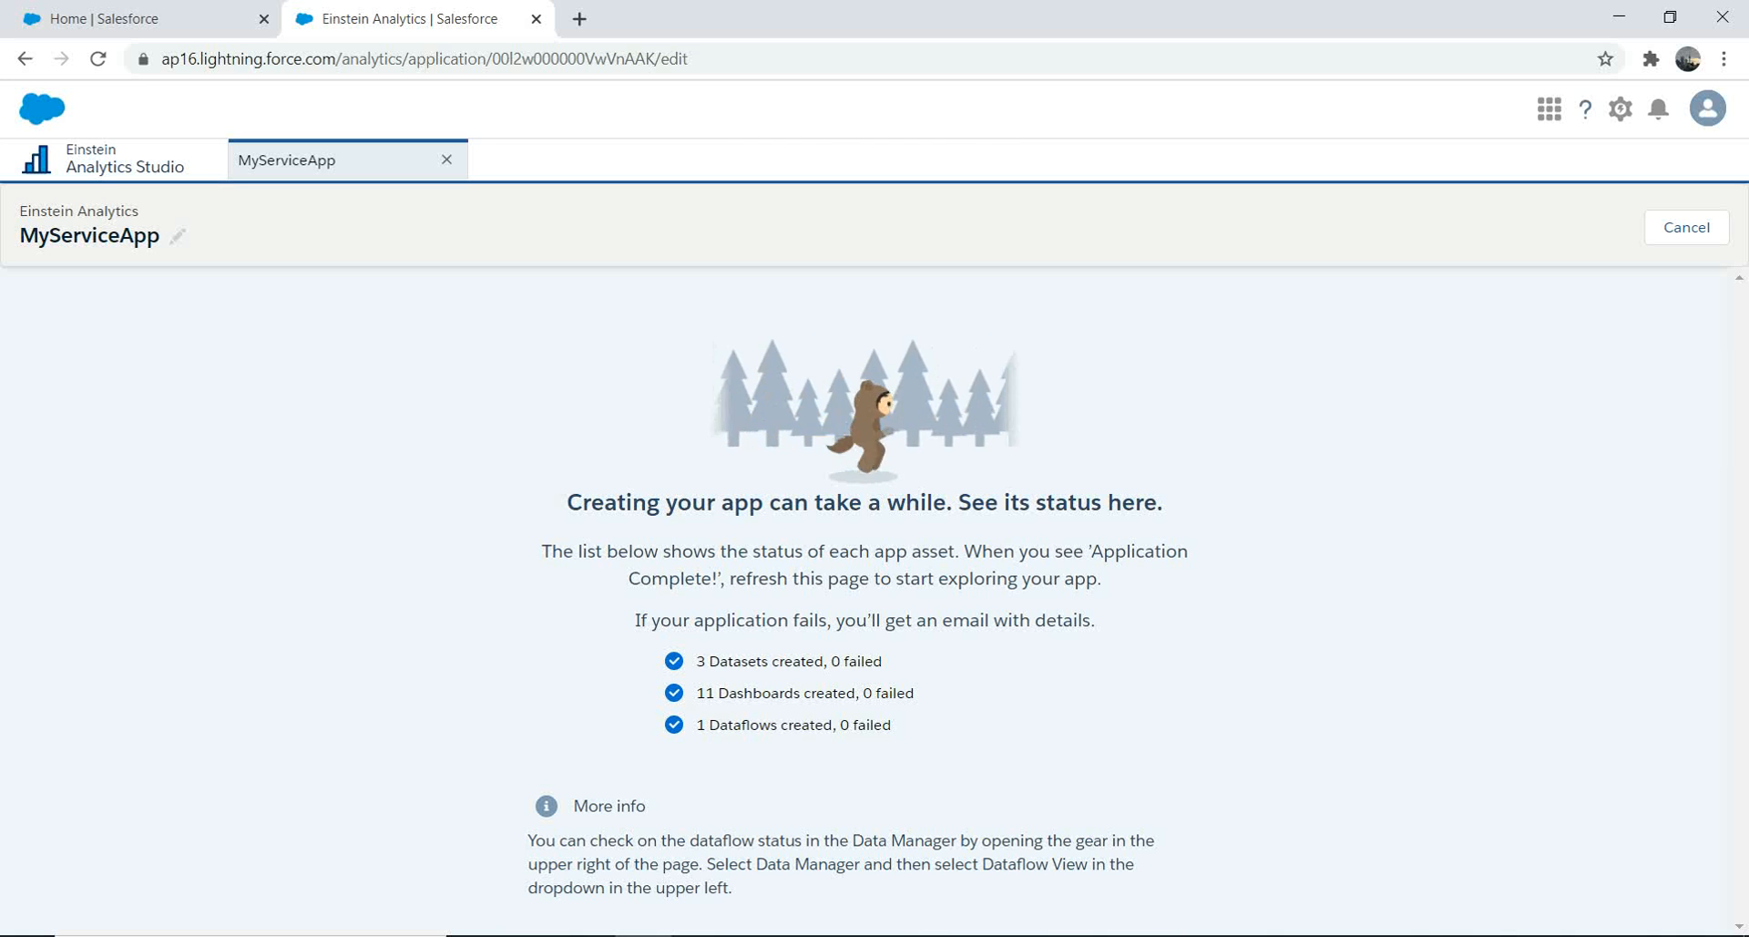
Reload the MyServiceApp status page and open the Data Manager from the Analytics Studio home page
key(ctrl+l)
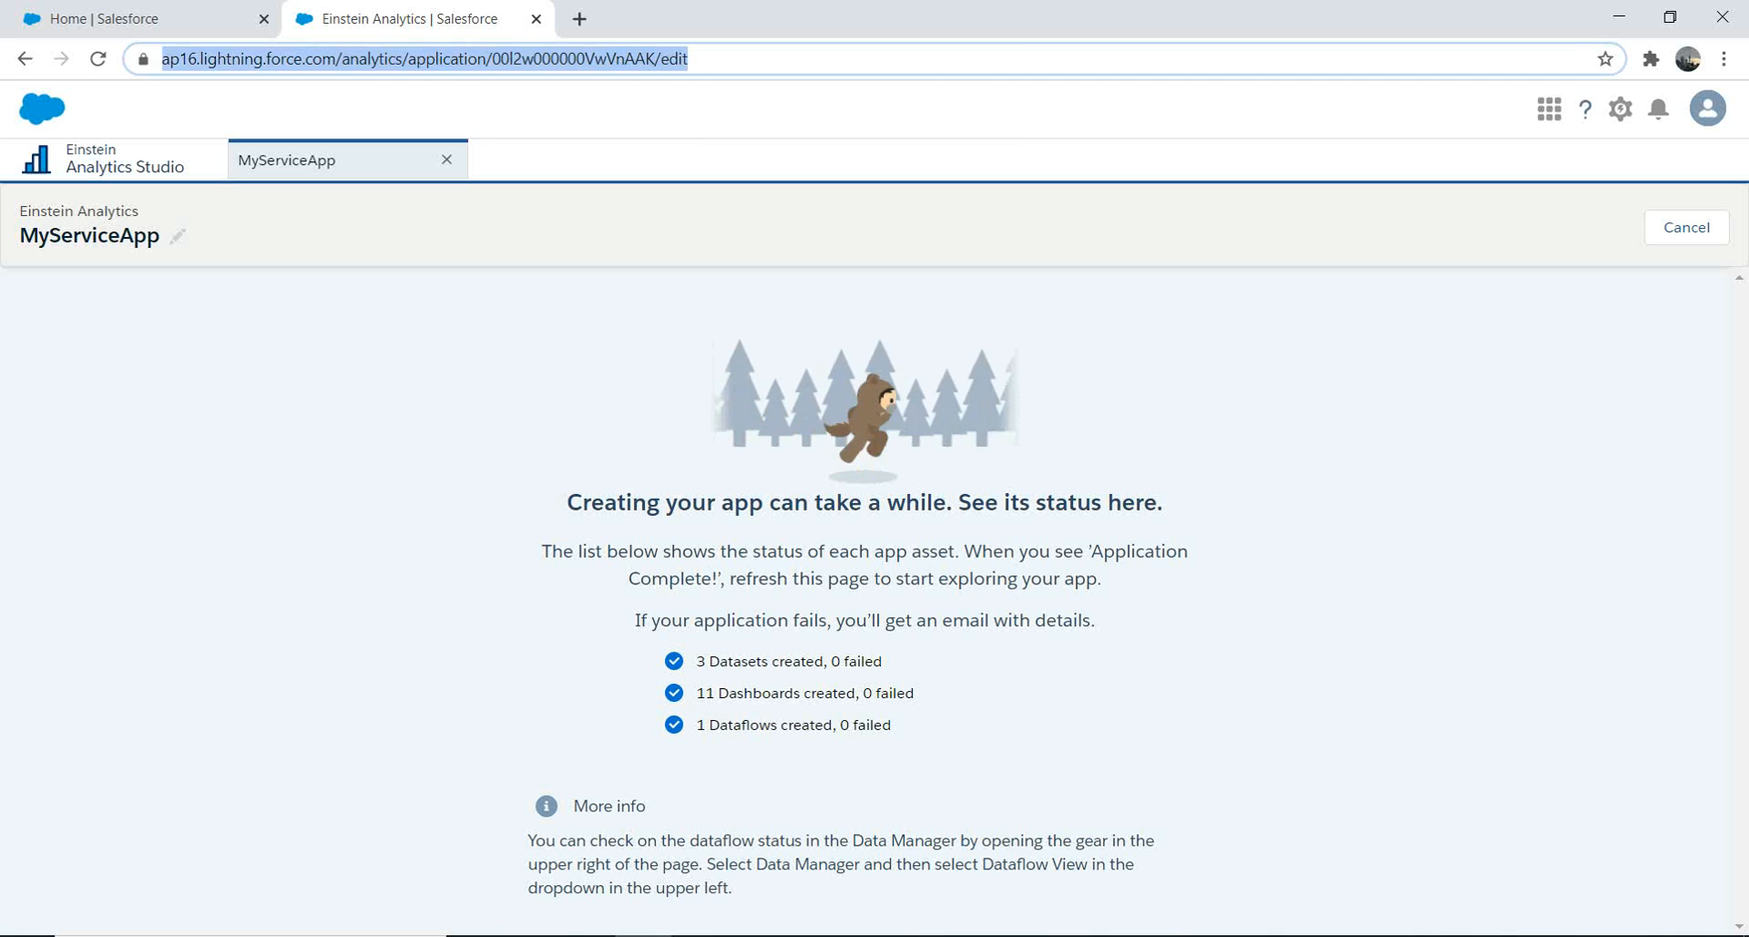
key(Return)
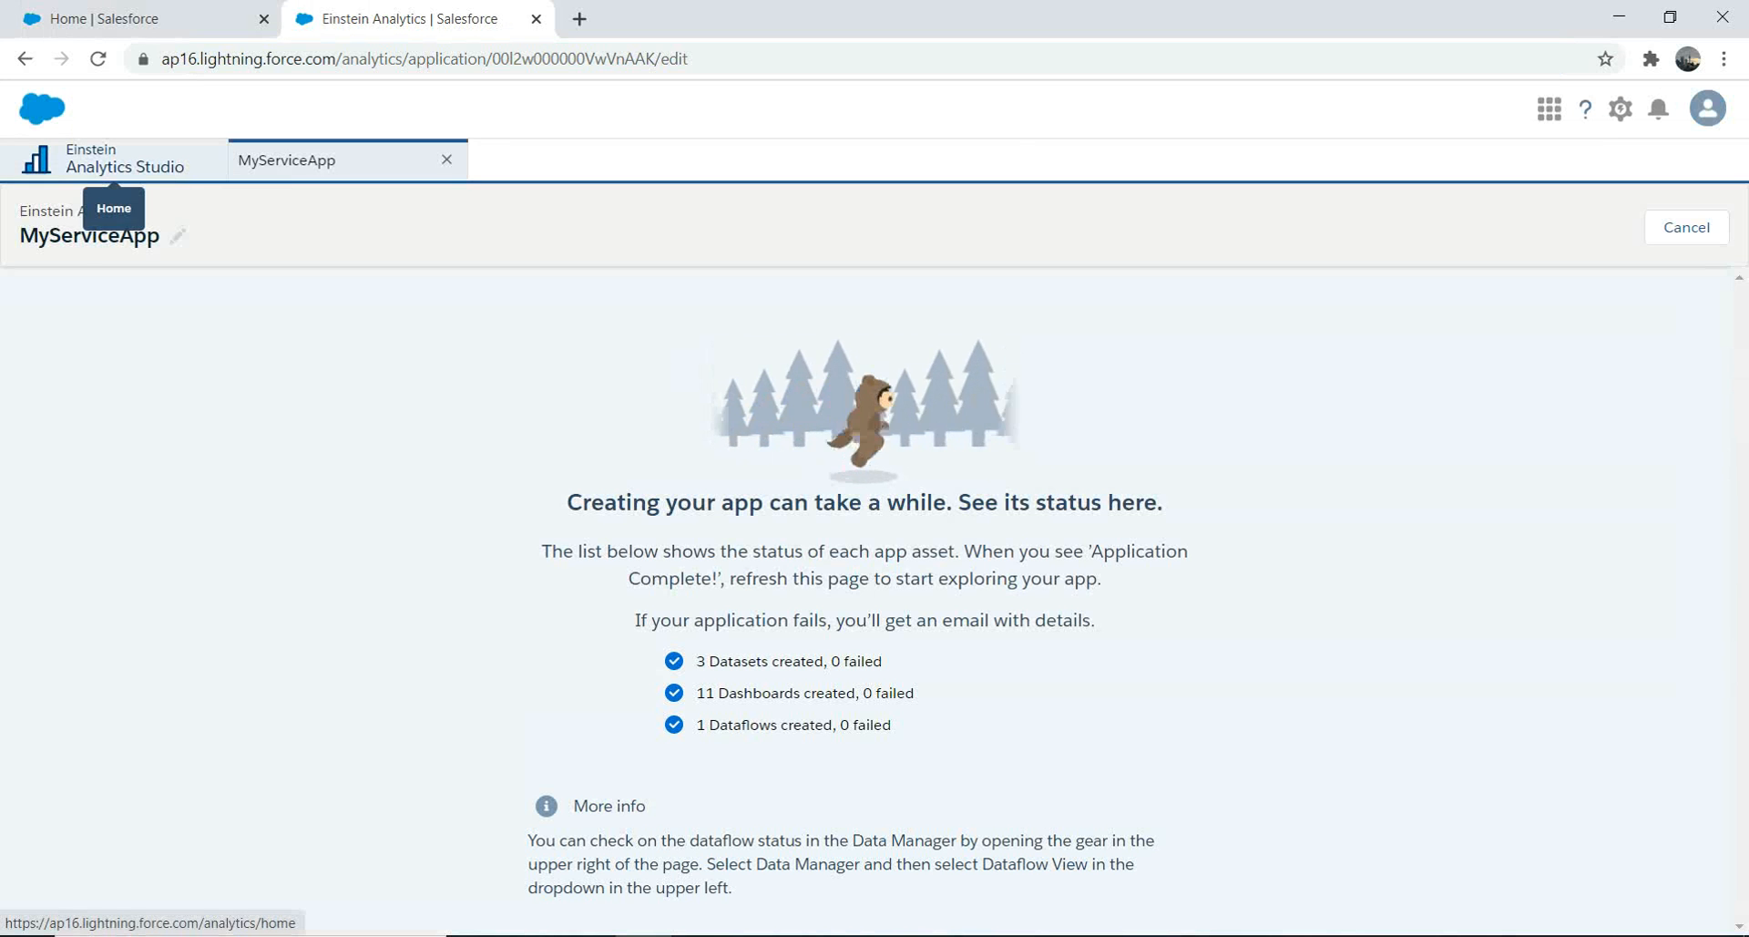
click(125, 162)
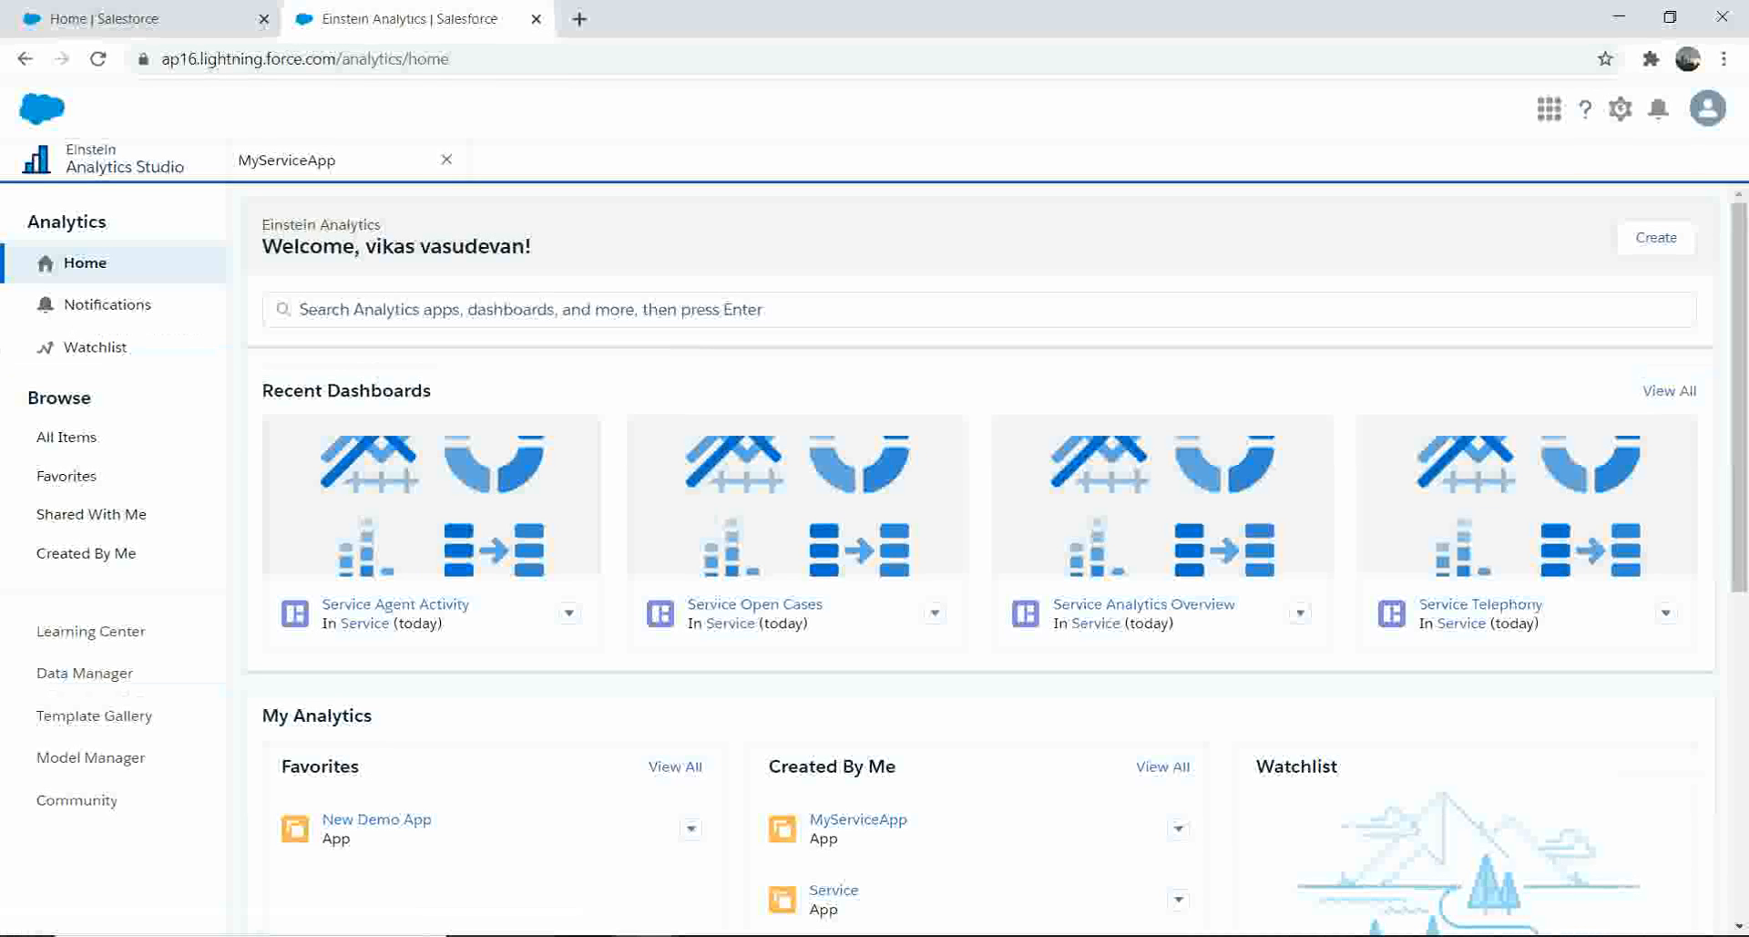
click(84, 673)
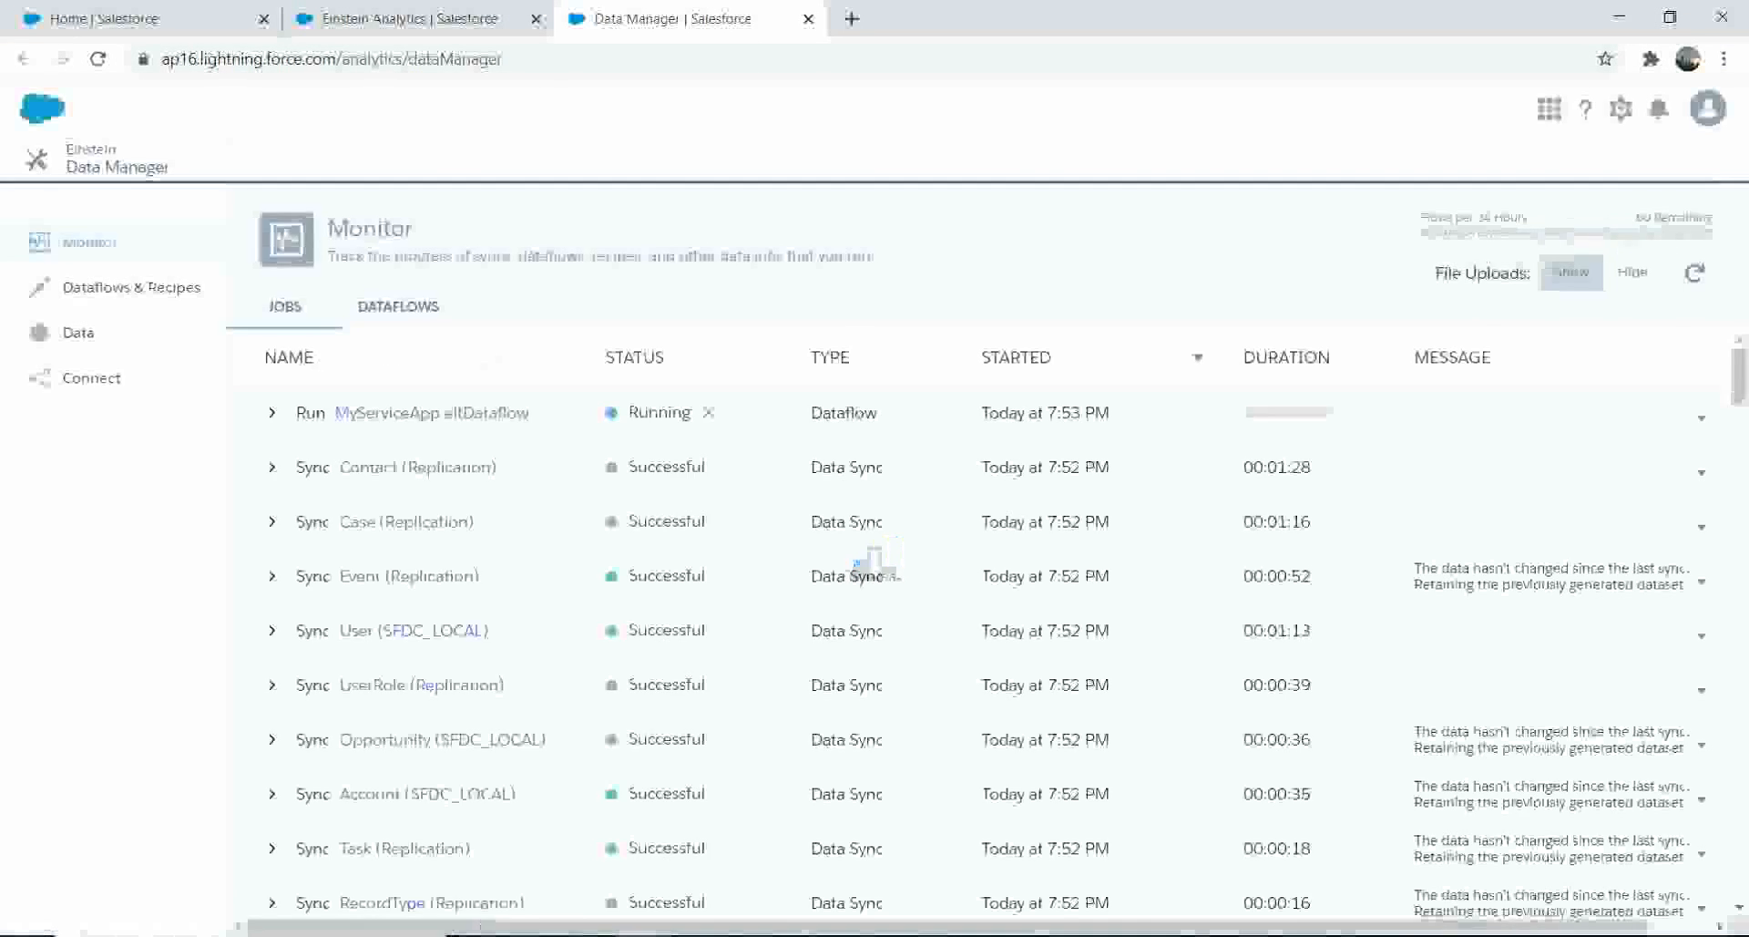
Inspect the schedule and run options of the SFDC_LOCAL connection, and return to the job monitor
click(91, 378)
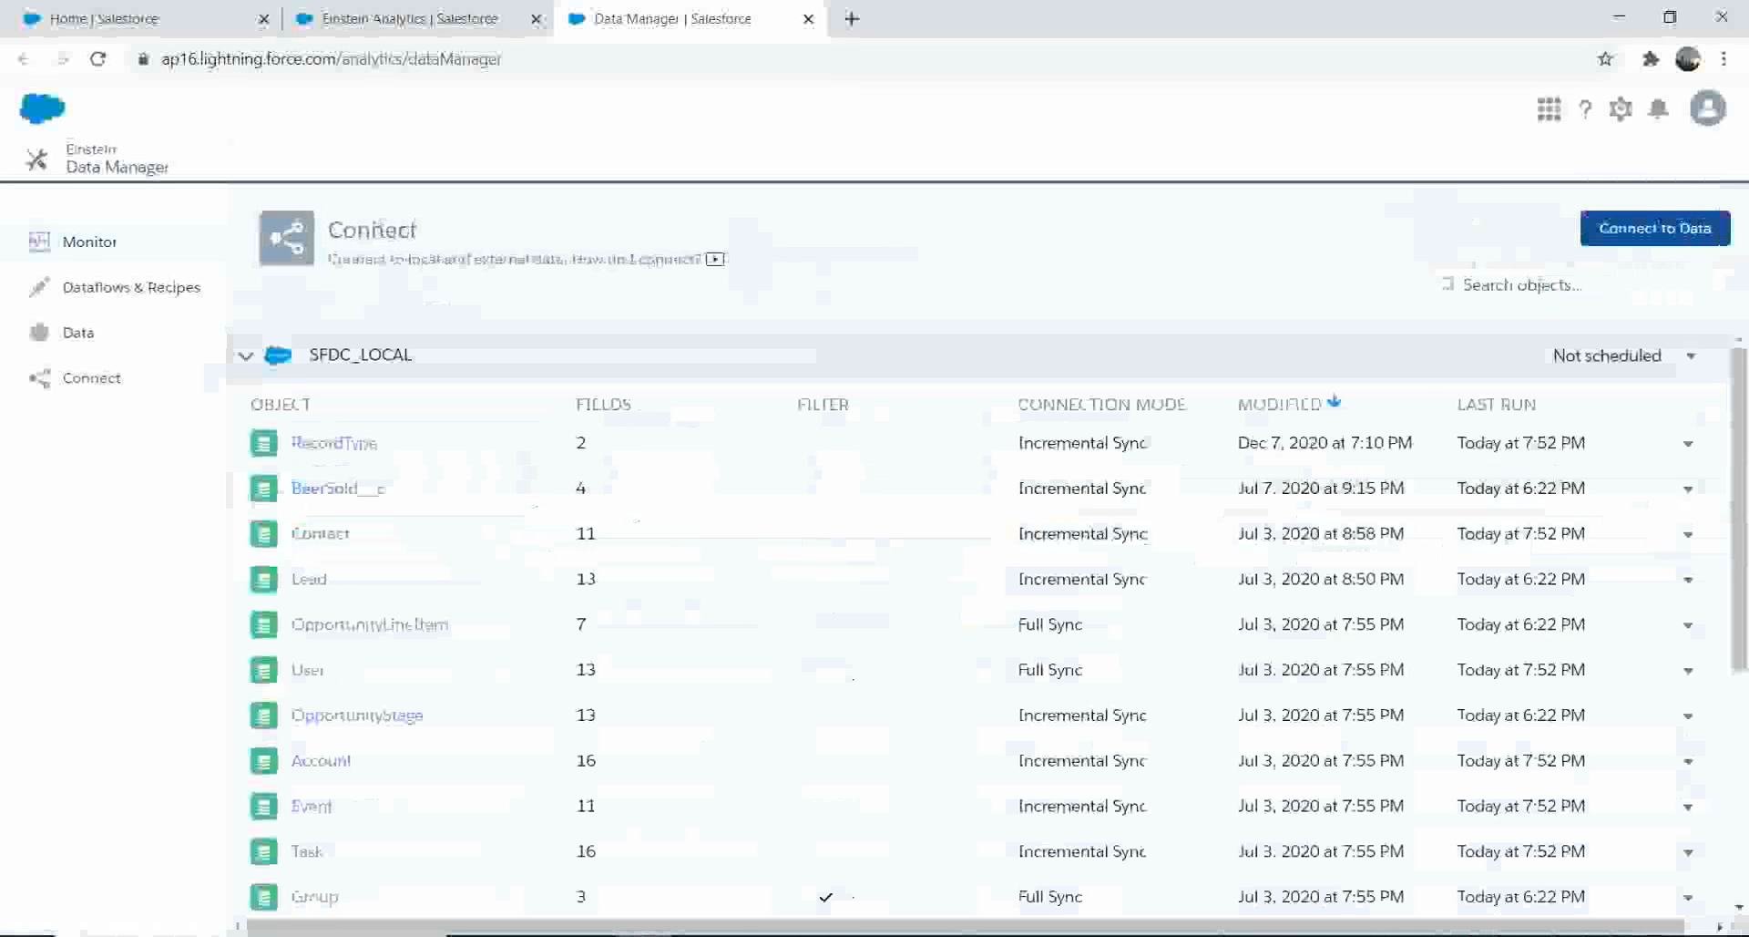
click(1691, 355)
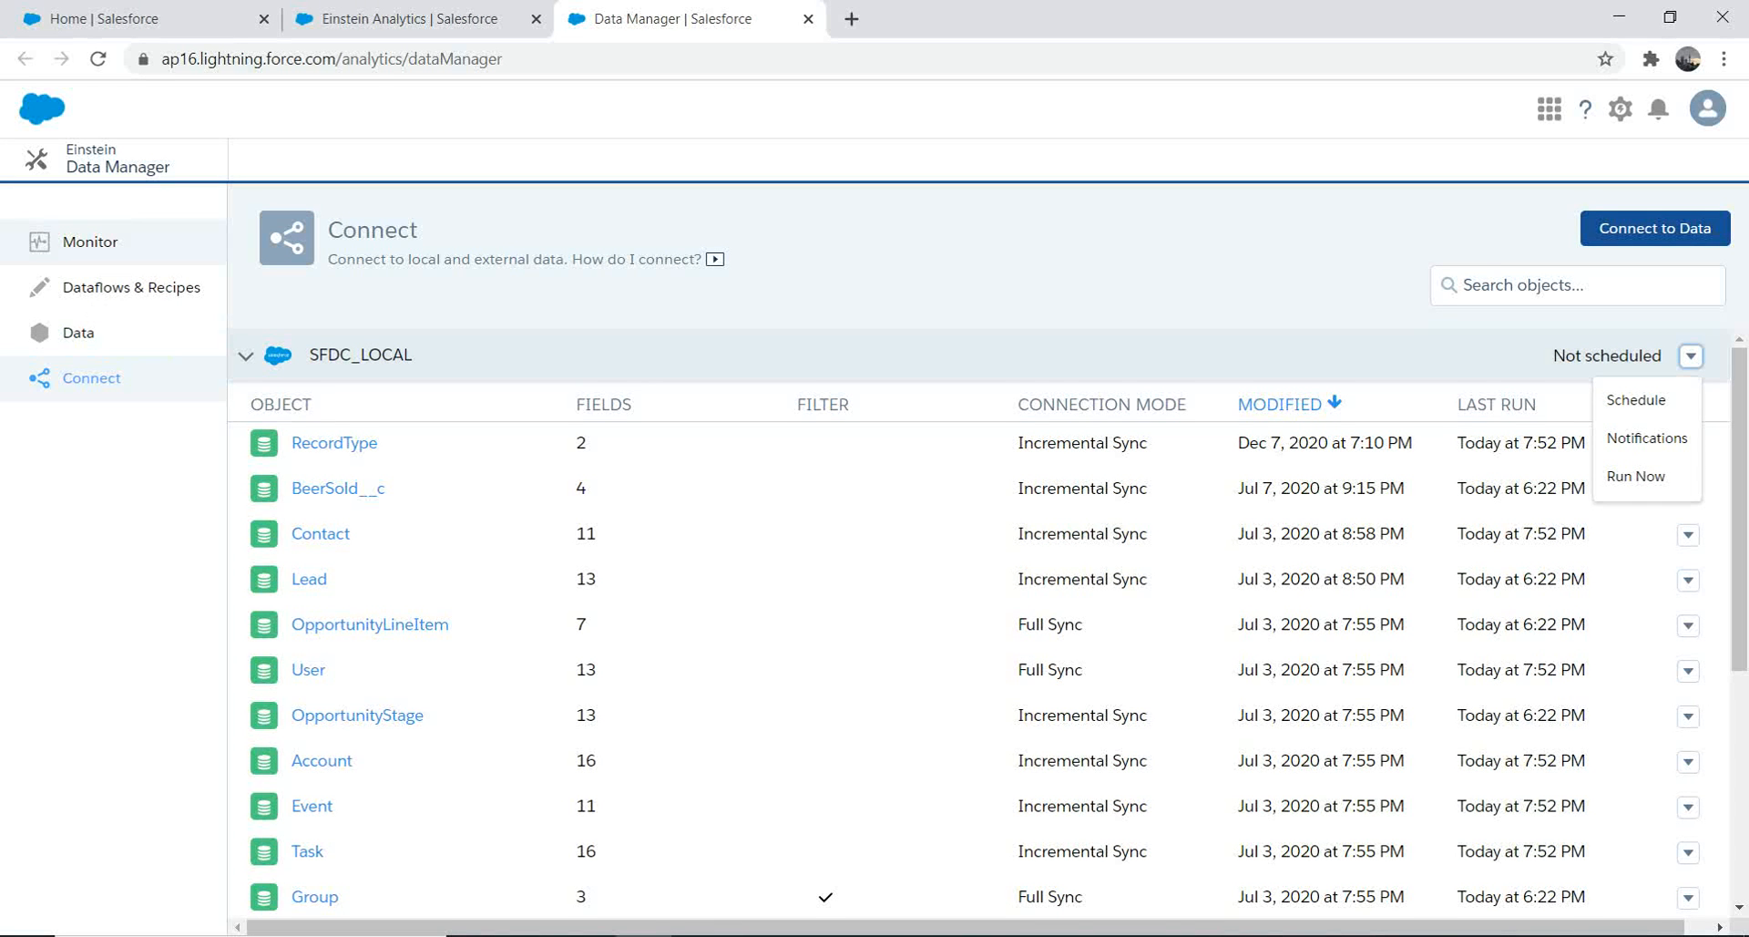
click(91, 242)
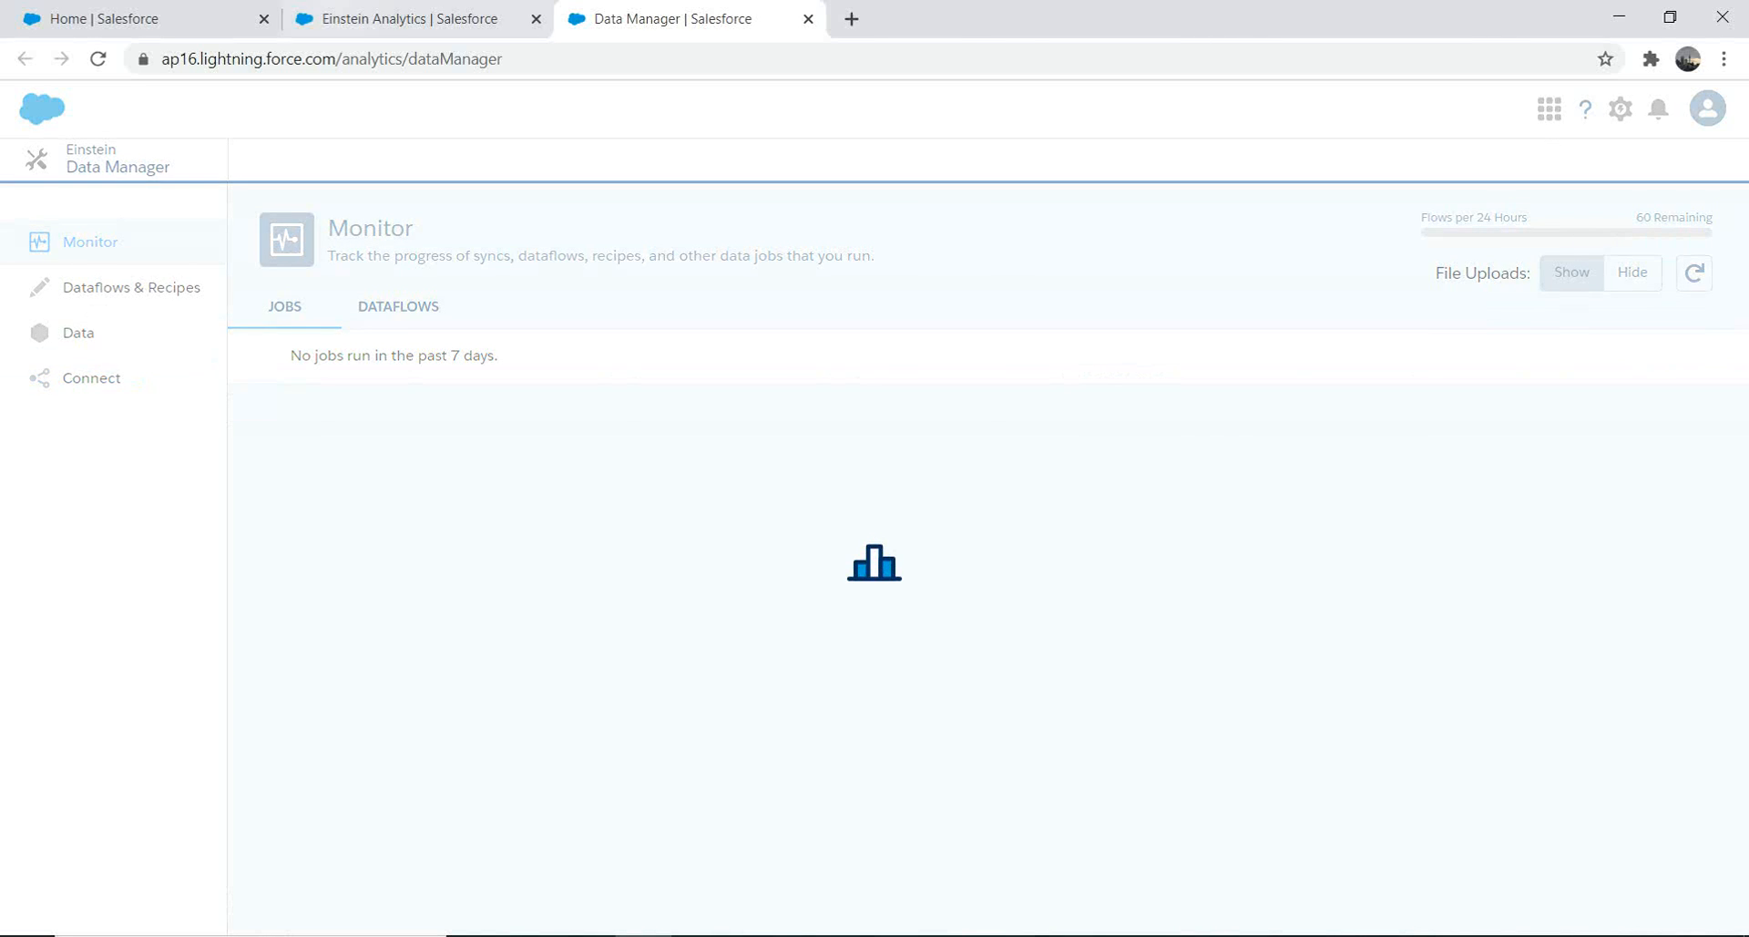
Check the creation status of MyServiceApp in Analytics Studio
click(410, 19)
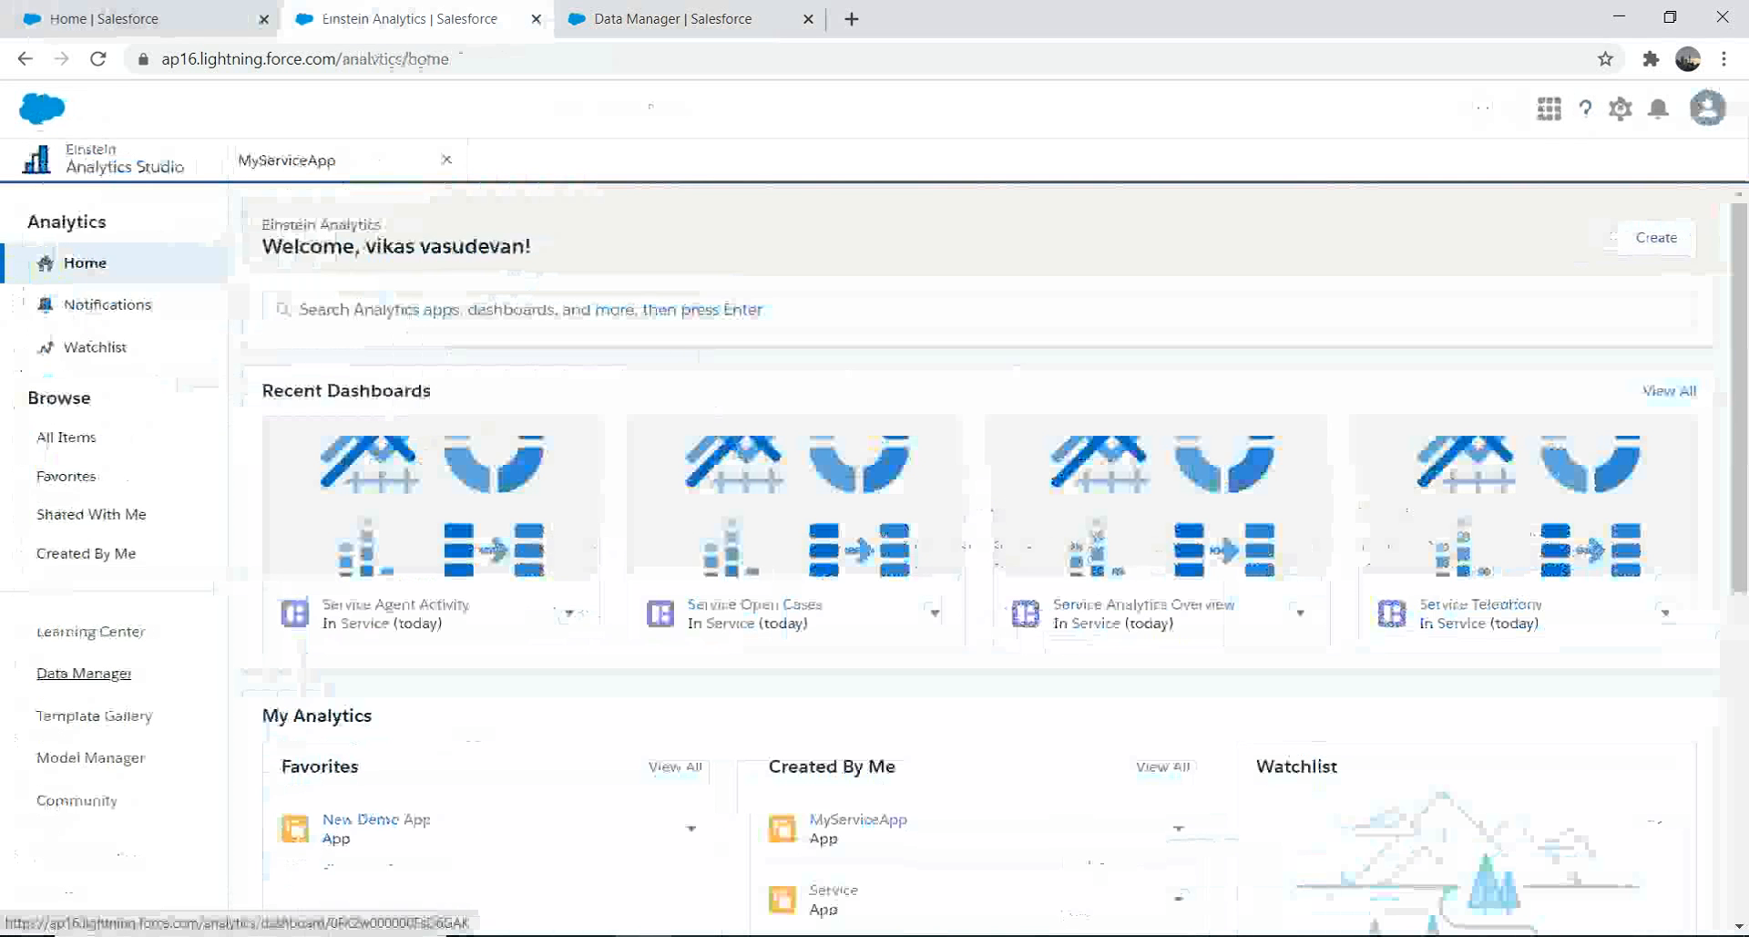
click(859, 819)
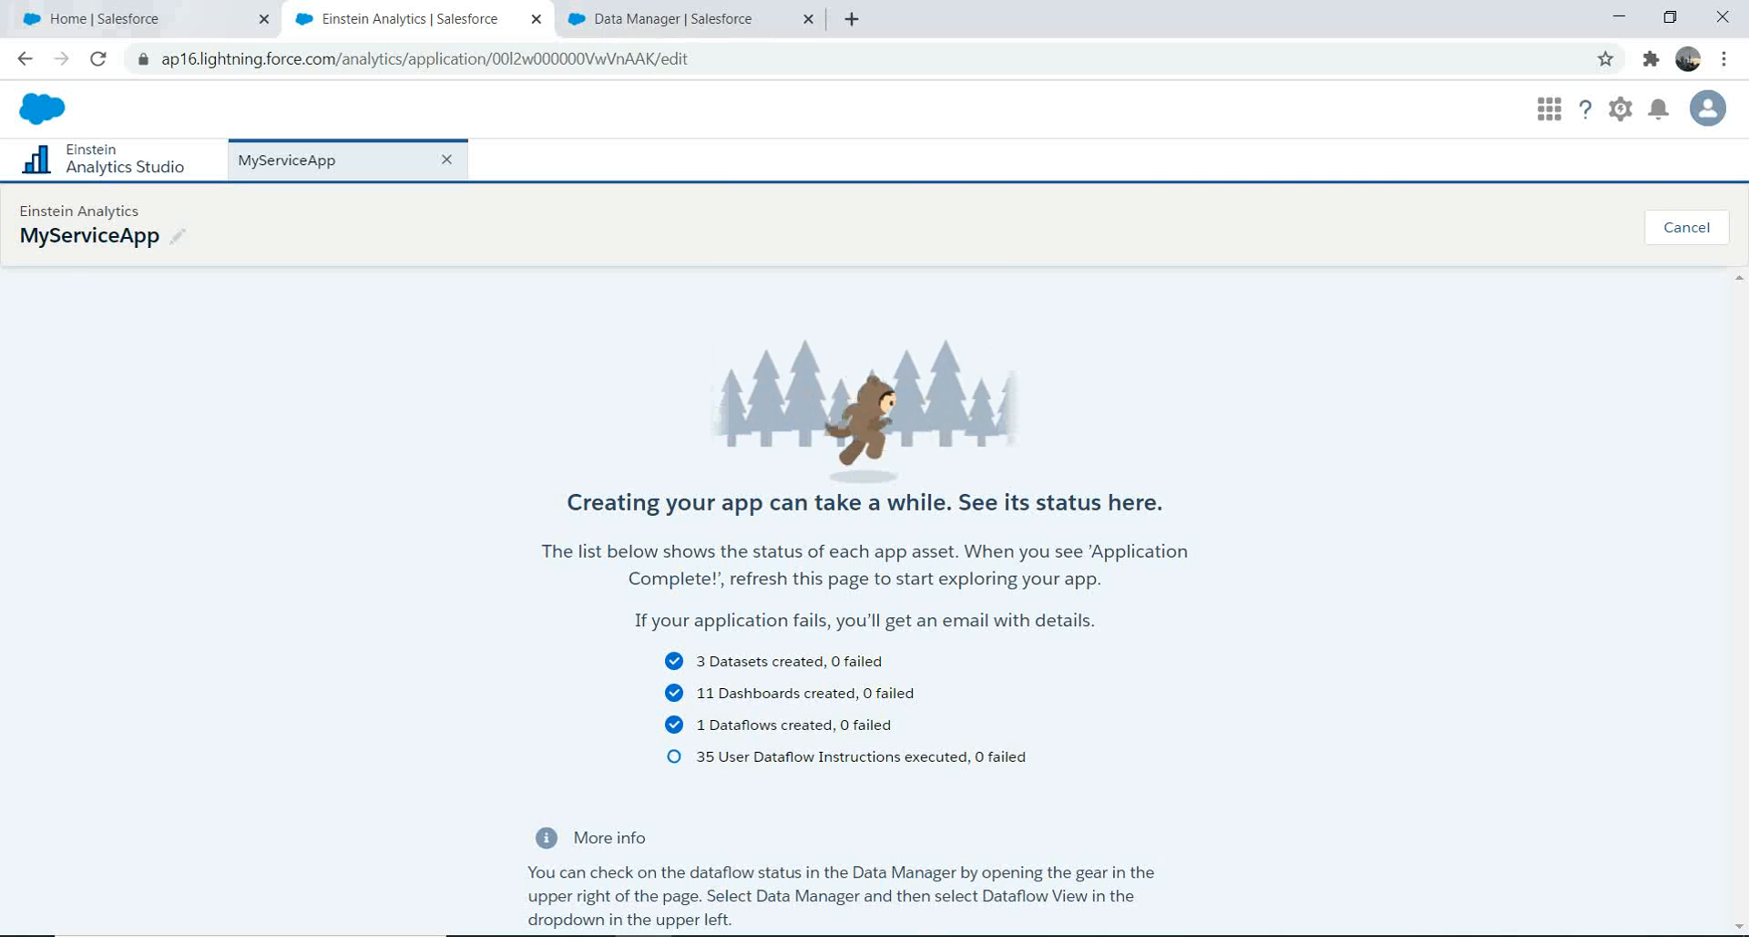
Launch another Analytics Studio session from the Salesforce Setup page and run the existing Service app
click(137, 18)
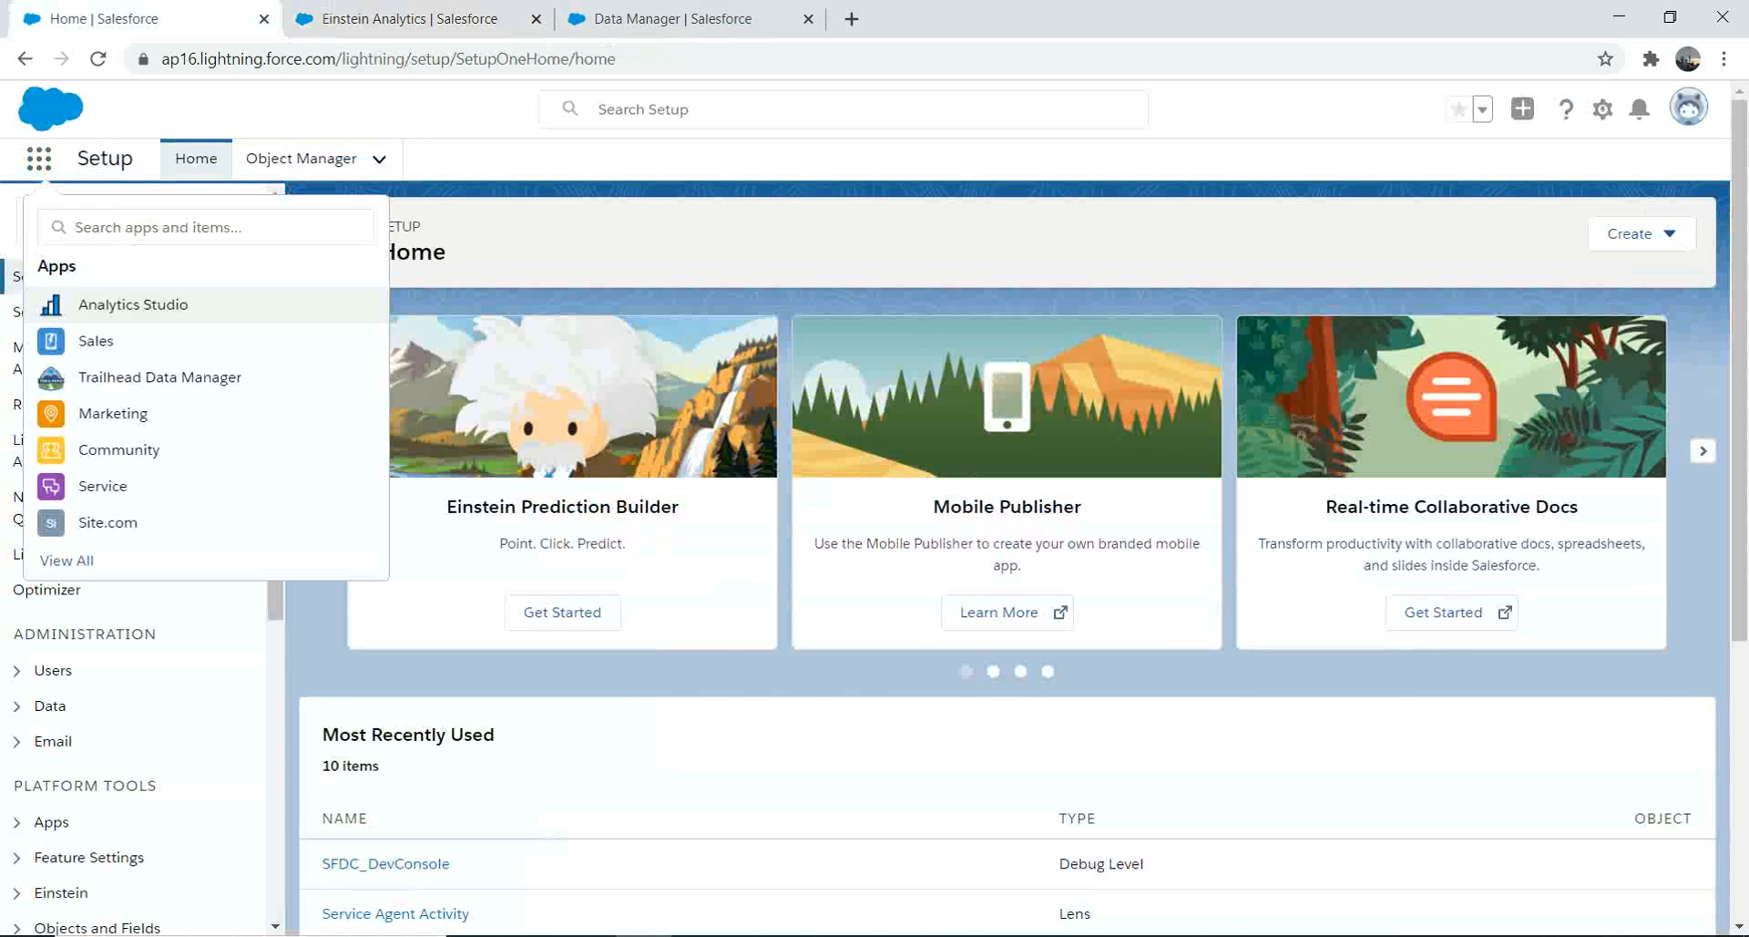
click(134, 304)
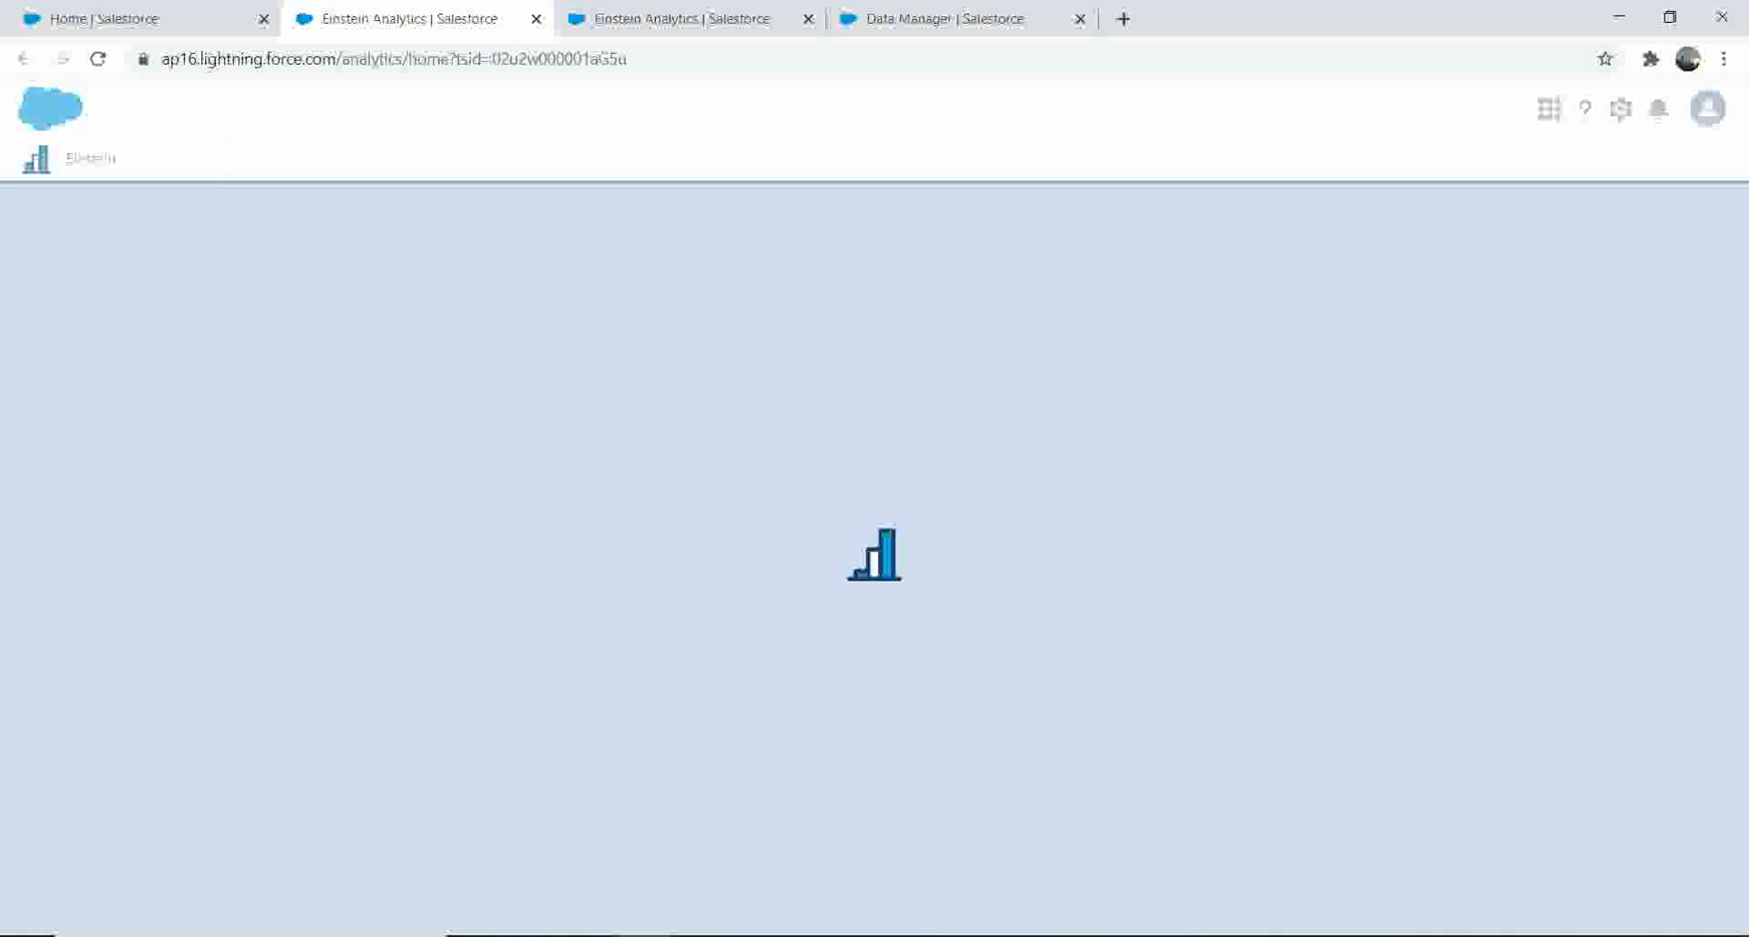
scroll(984, 560, down, 6)
scroll(984, 559, up, 1)
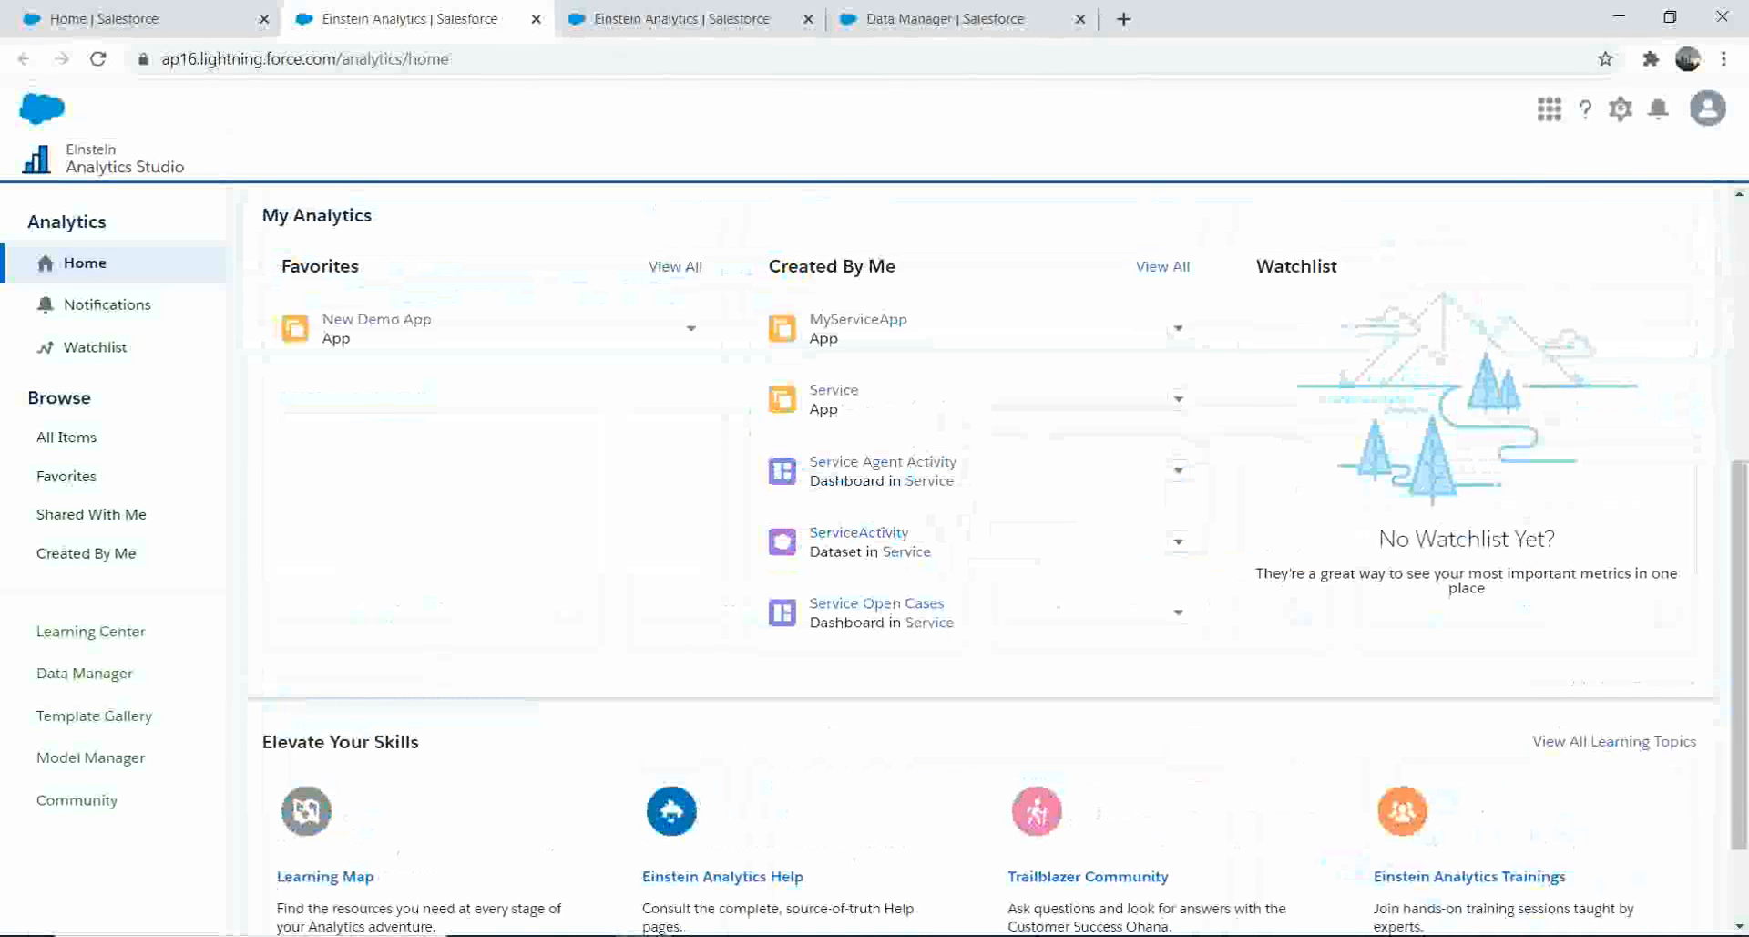
click(1178, 399)
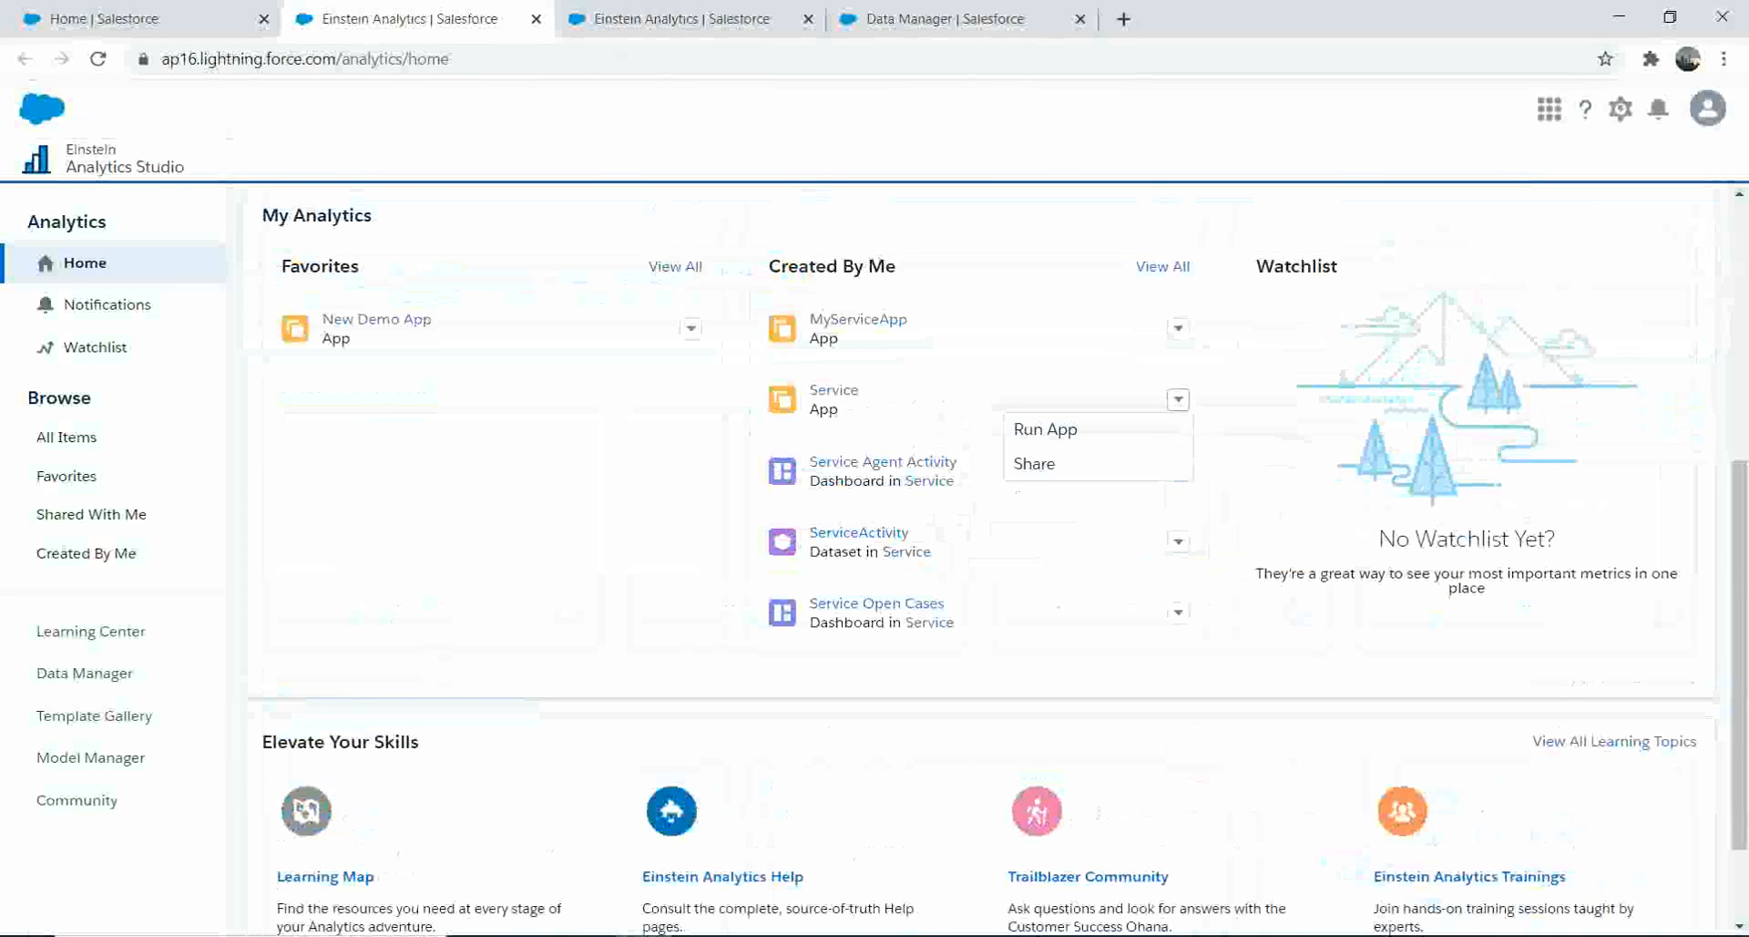
click(1094, 430)
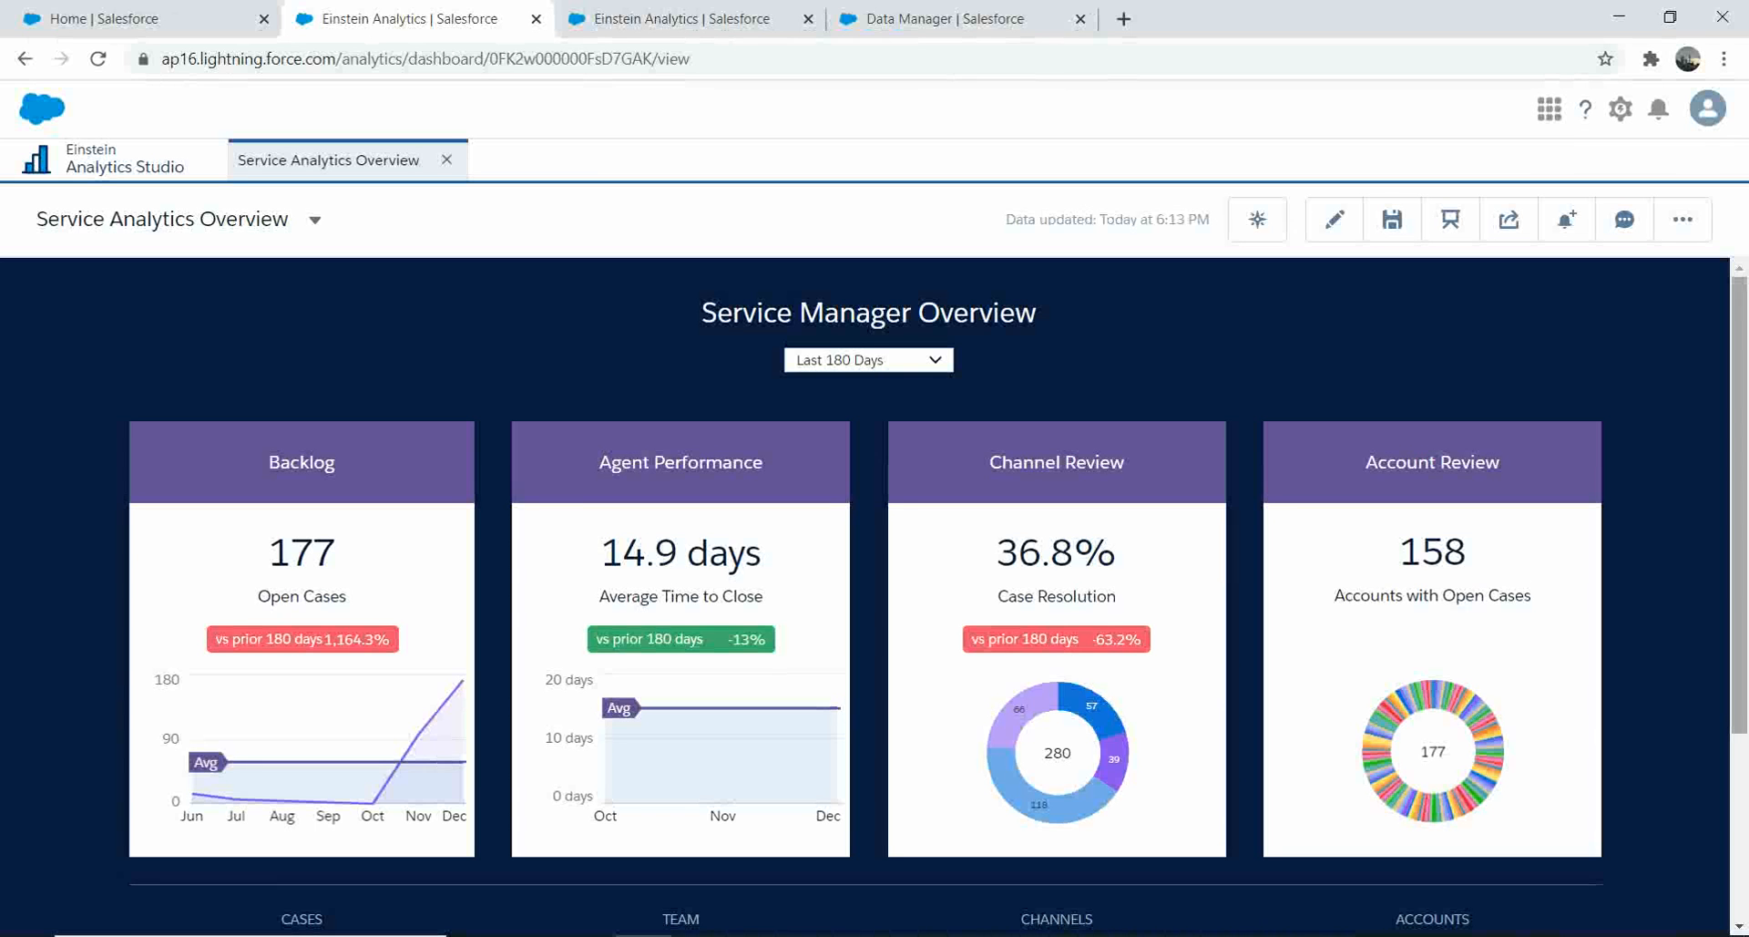
Look over the Service Analytics Overview dashboard and open the Service Open Cases dashboard
scroll(874, 592, down, 3)
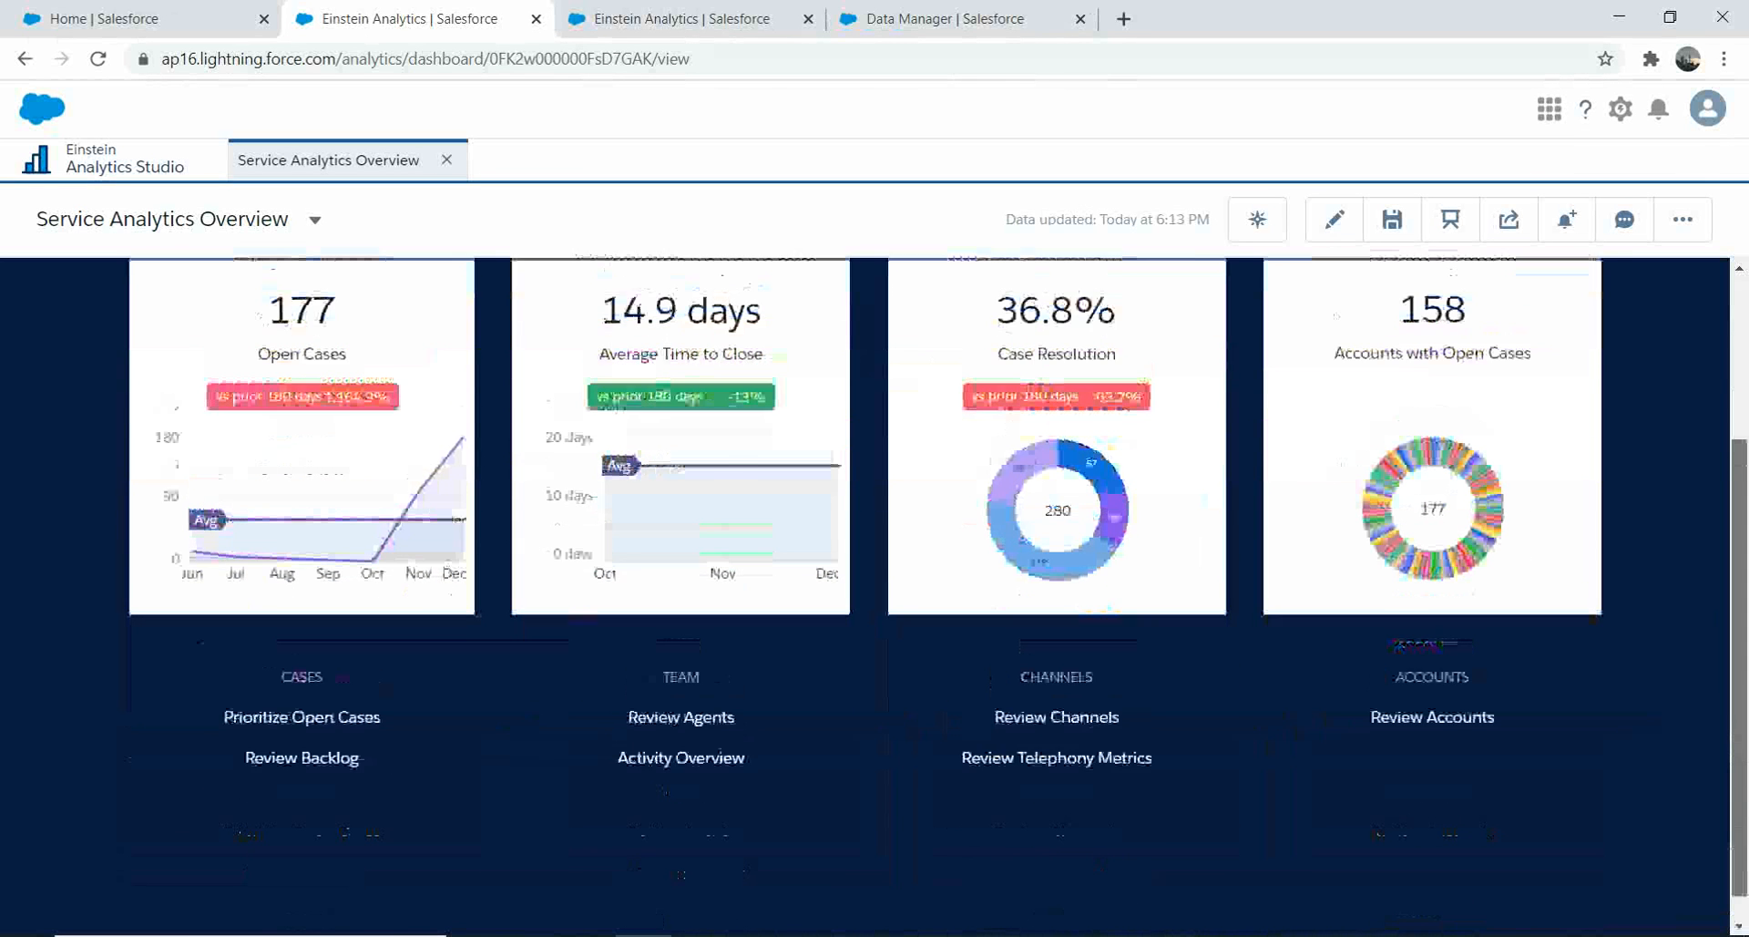
drag(1740, 638, 1740, 536)
click(315, 219)
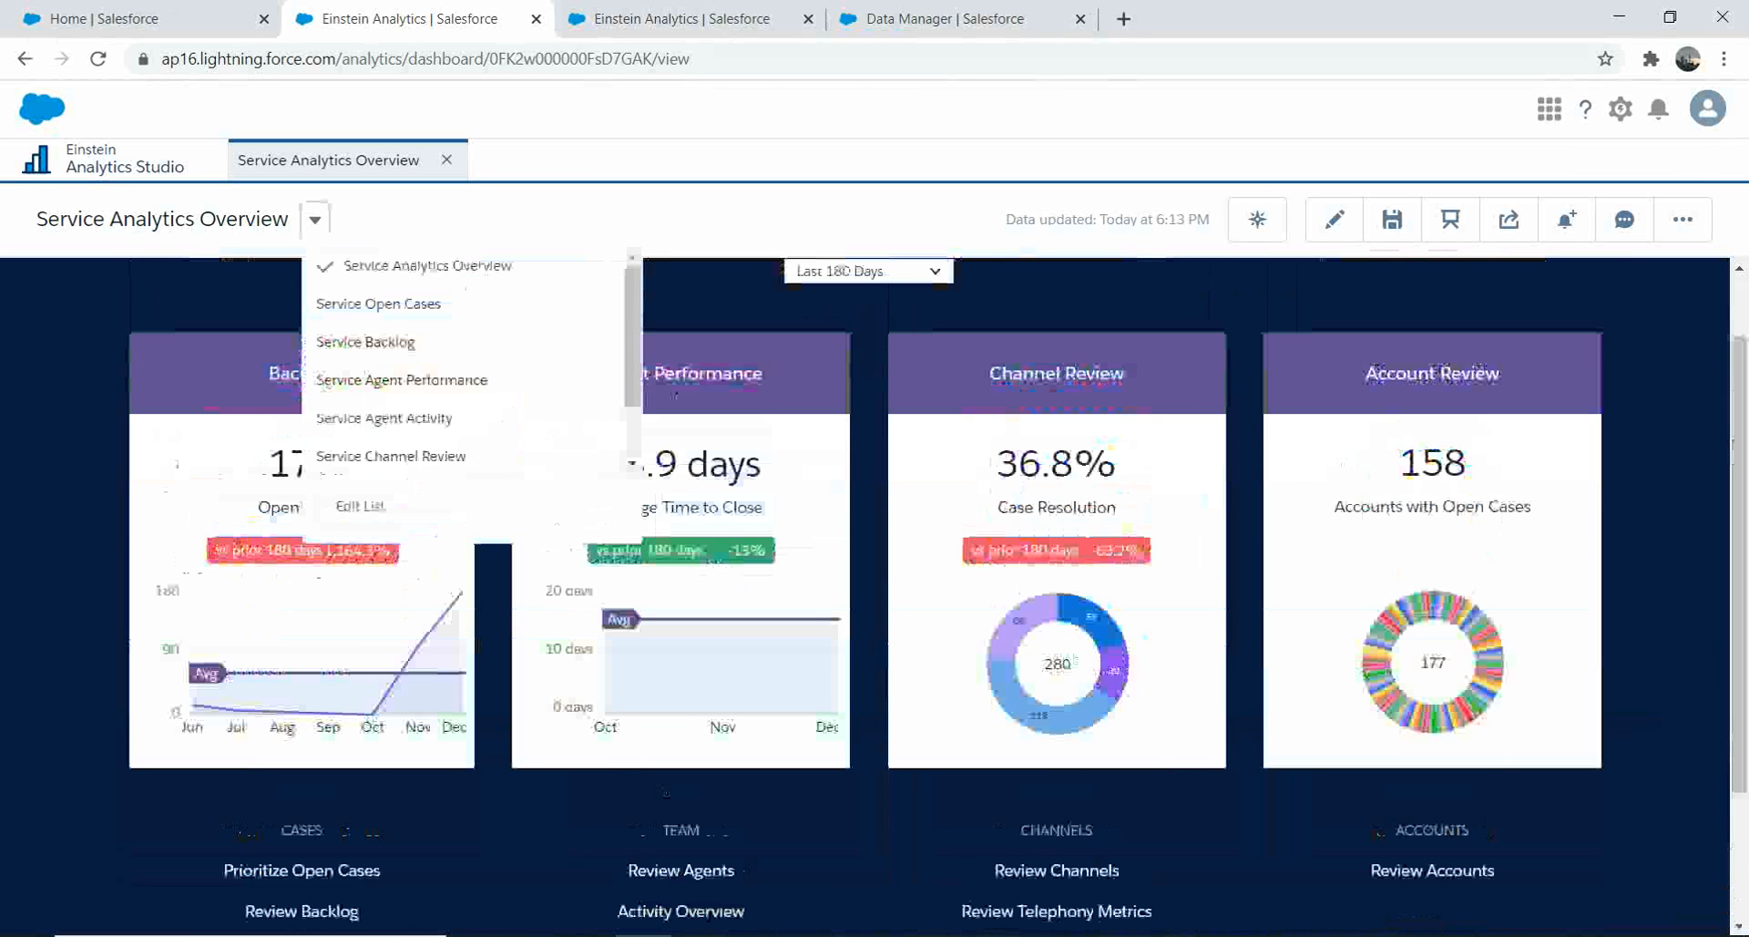
click(378, 304)
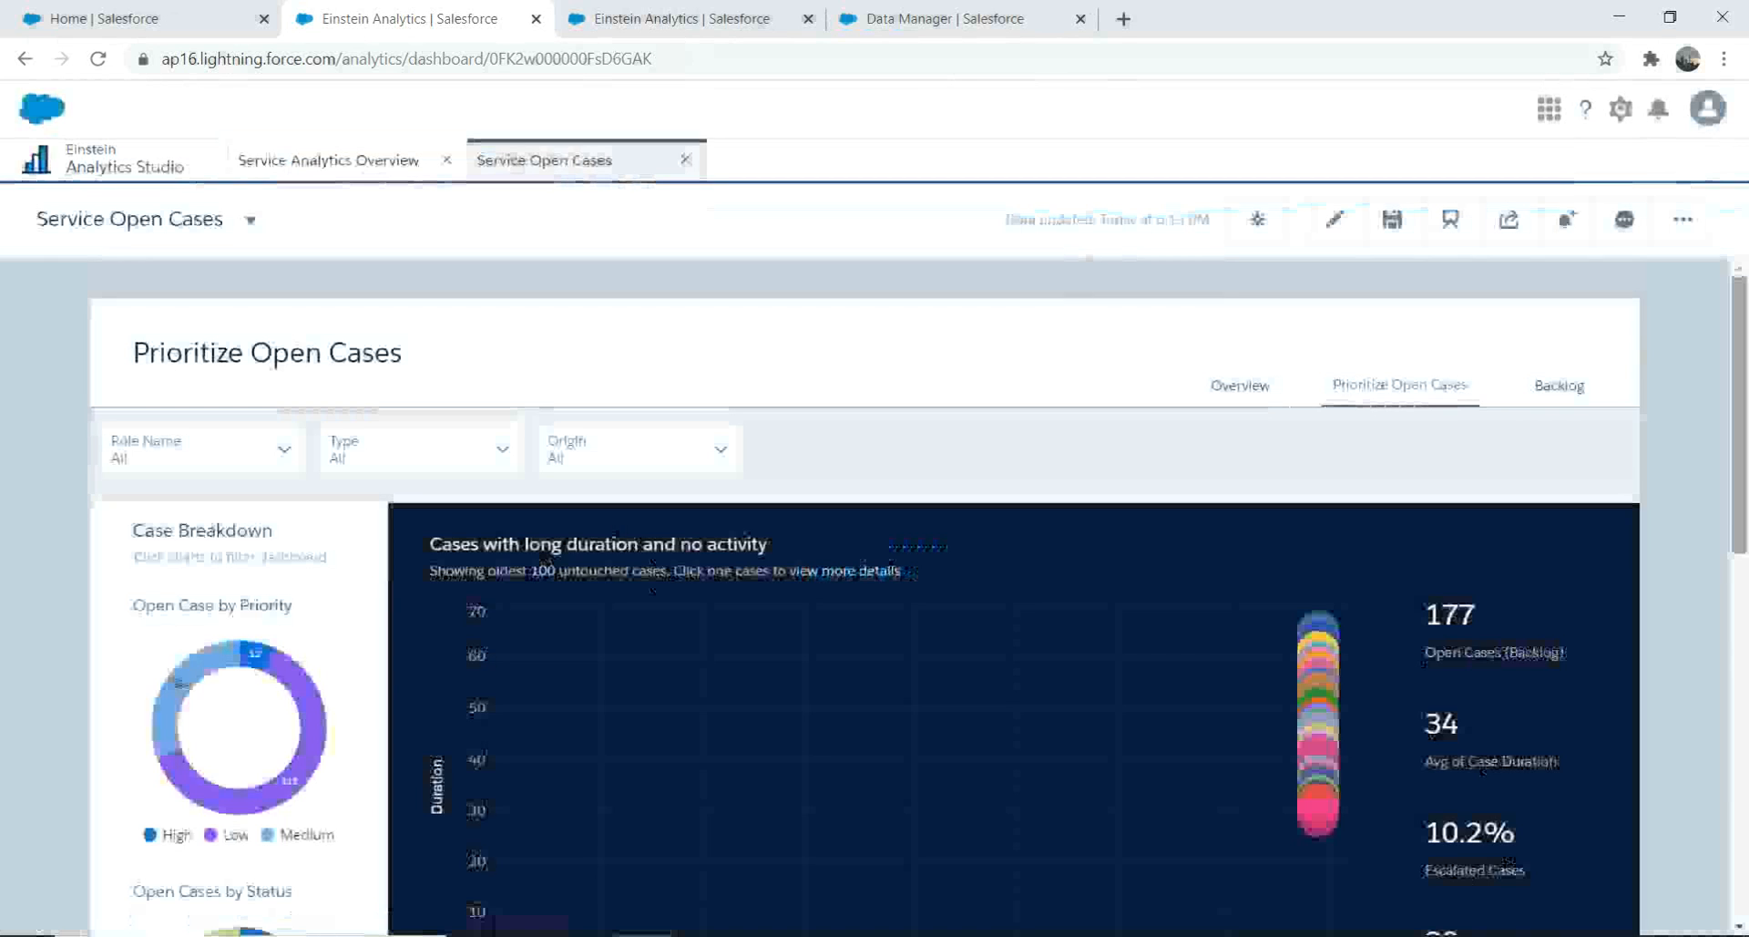
Switch the By Account chart to Amount and filter it to the BestCase forecast category
scroll(866, 592, down, 10)
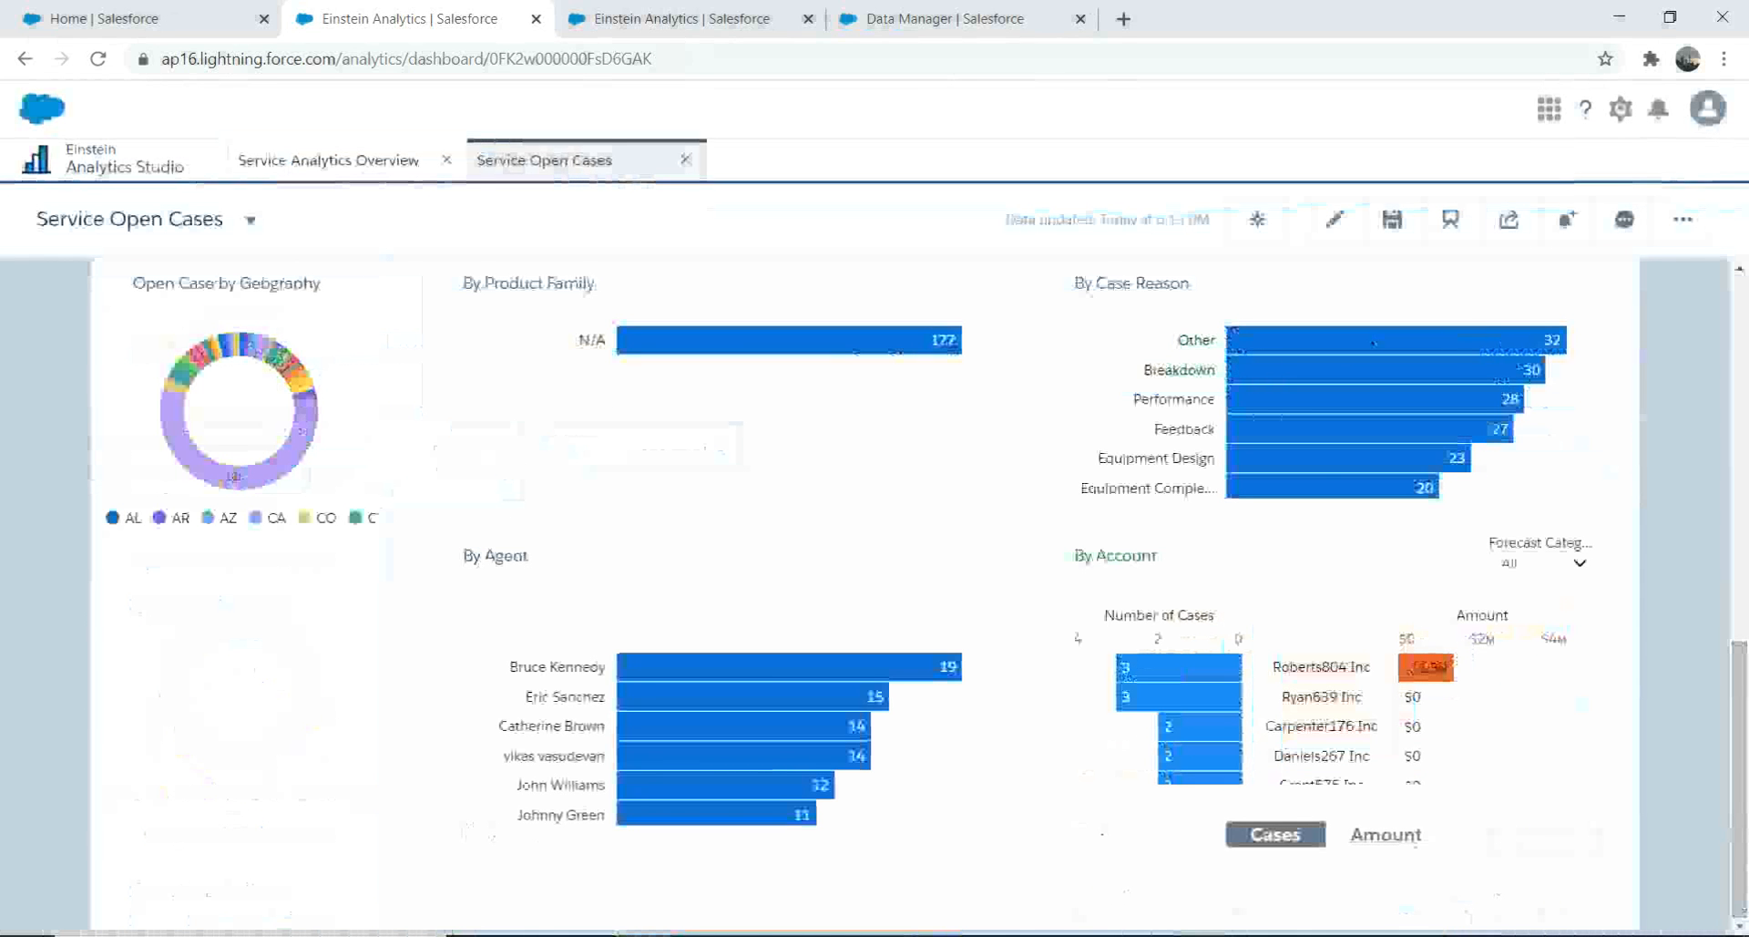
click(1386, 833)
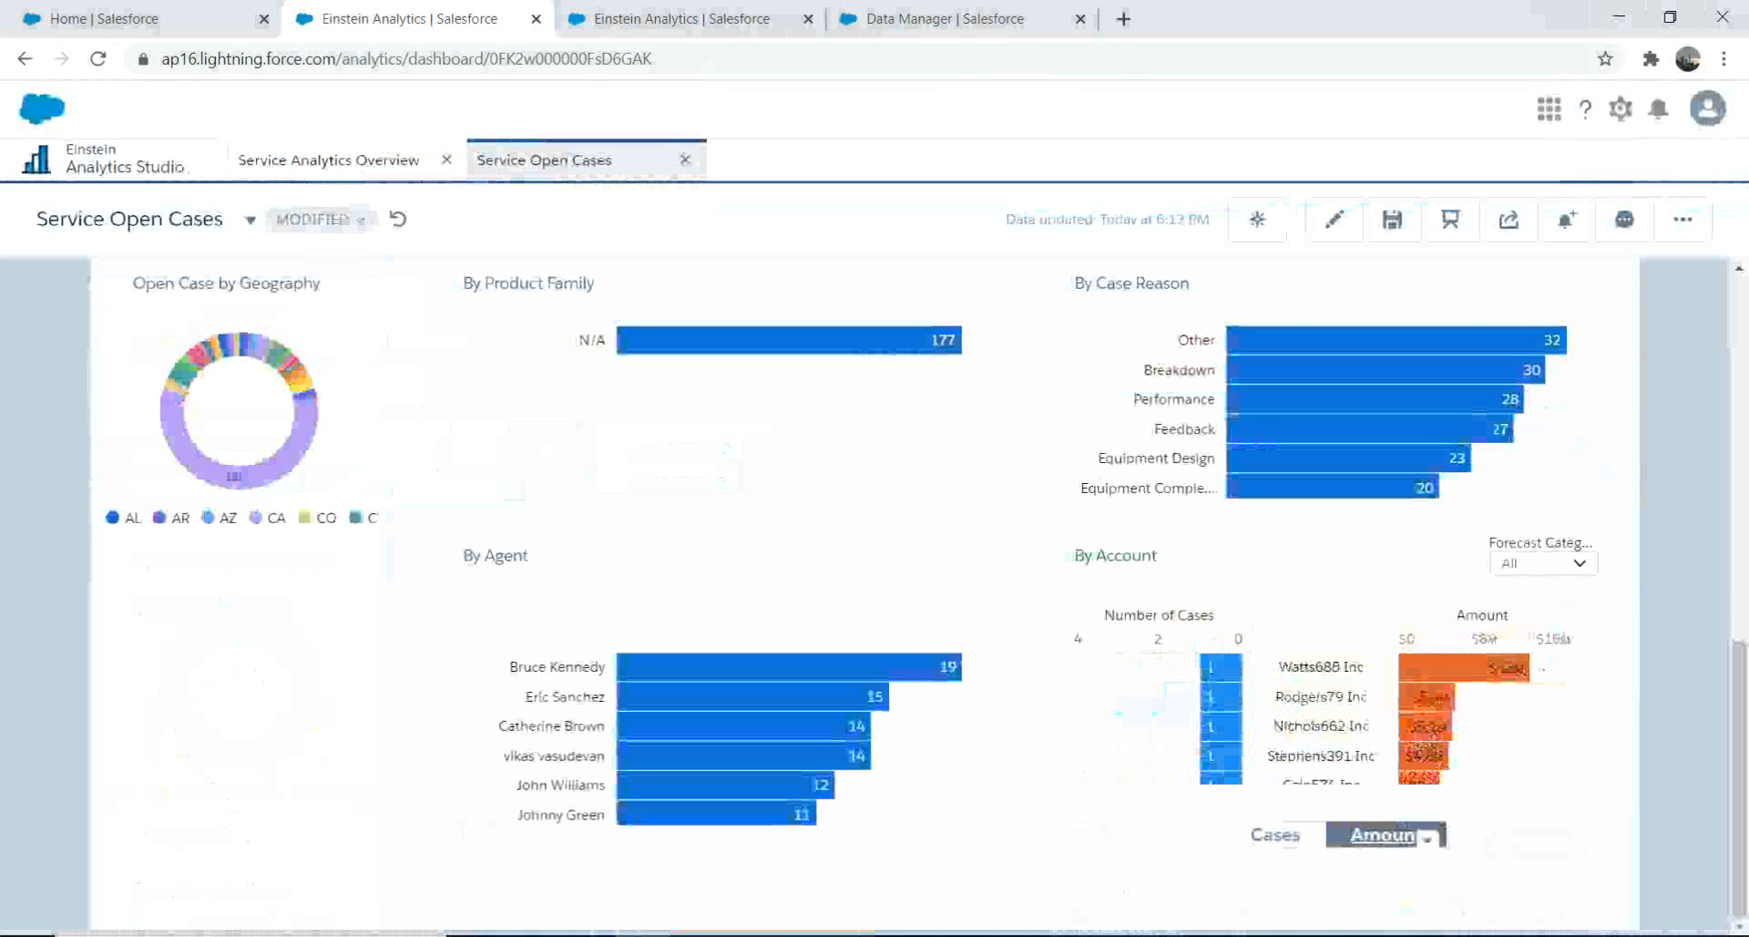
click(1543, 563)
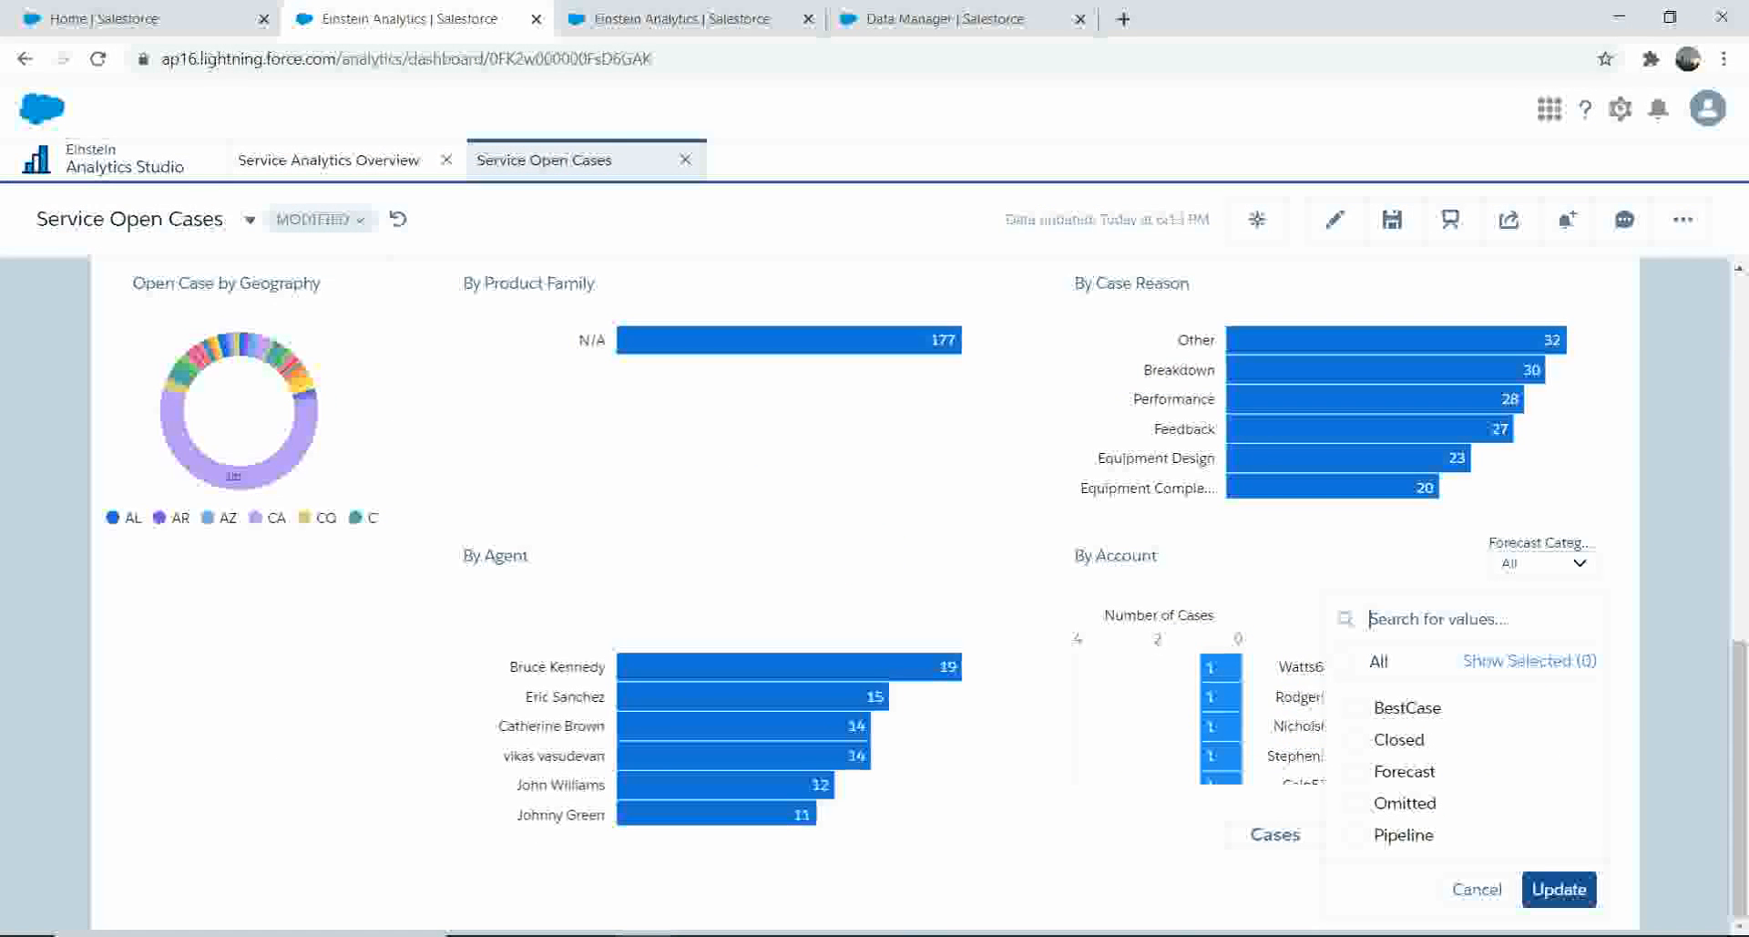
click(1356, 708)
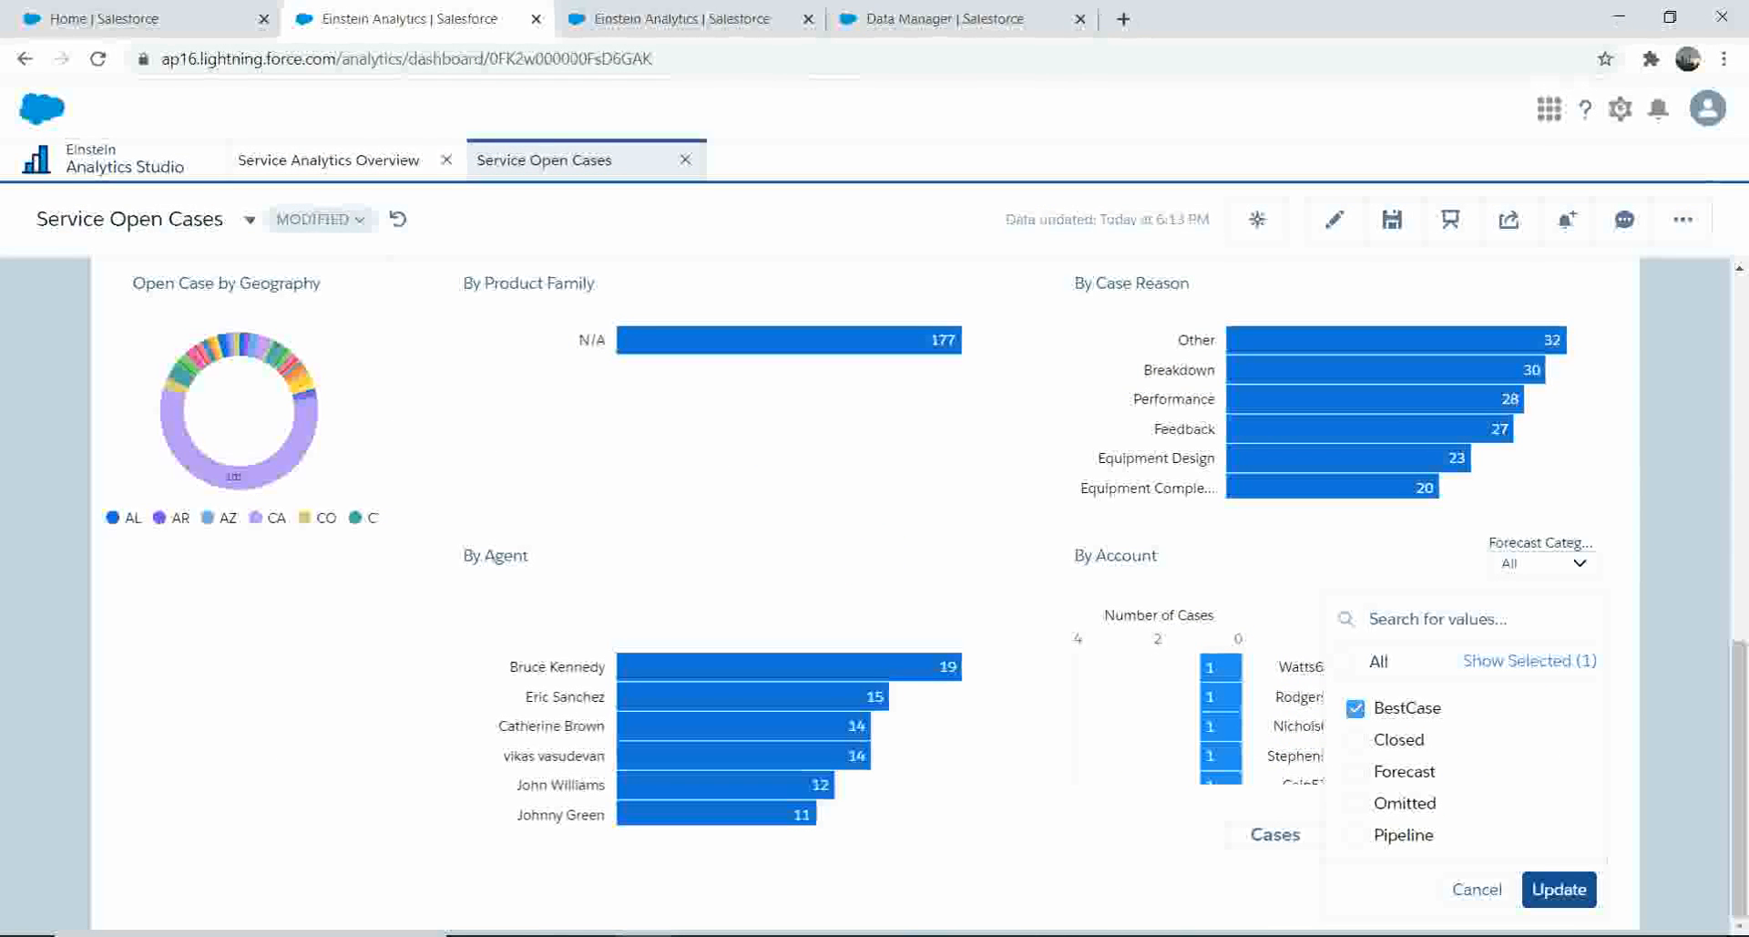
click(1559, 890)
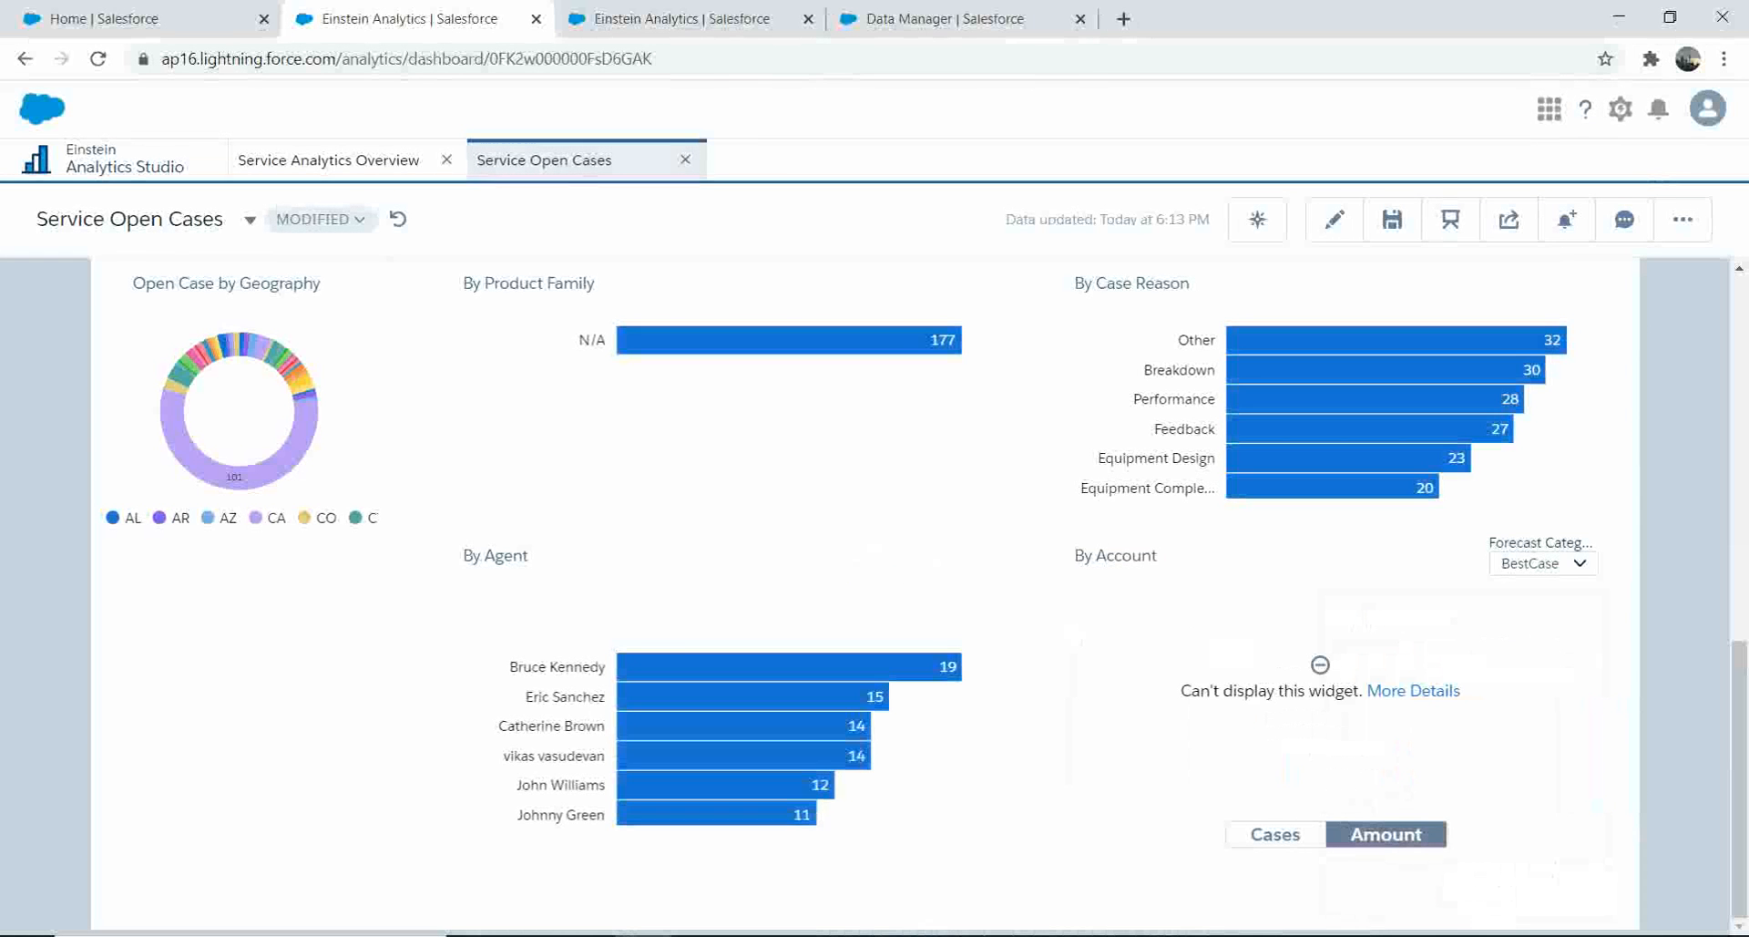
Switch from the open cases view to the Service Backlog dashboard
drag(1739, 780, 1739, 410)
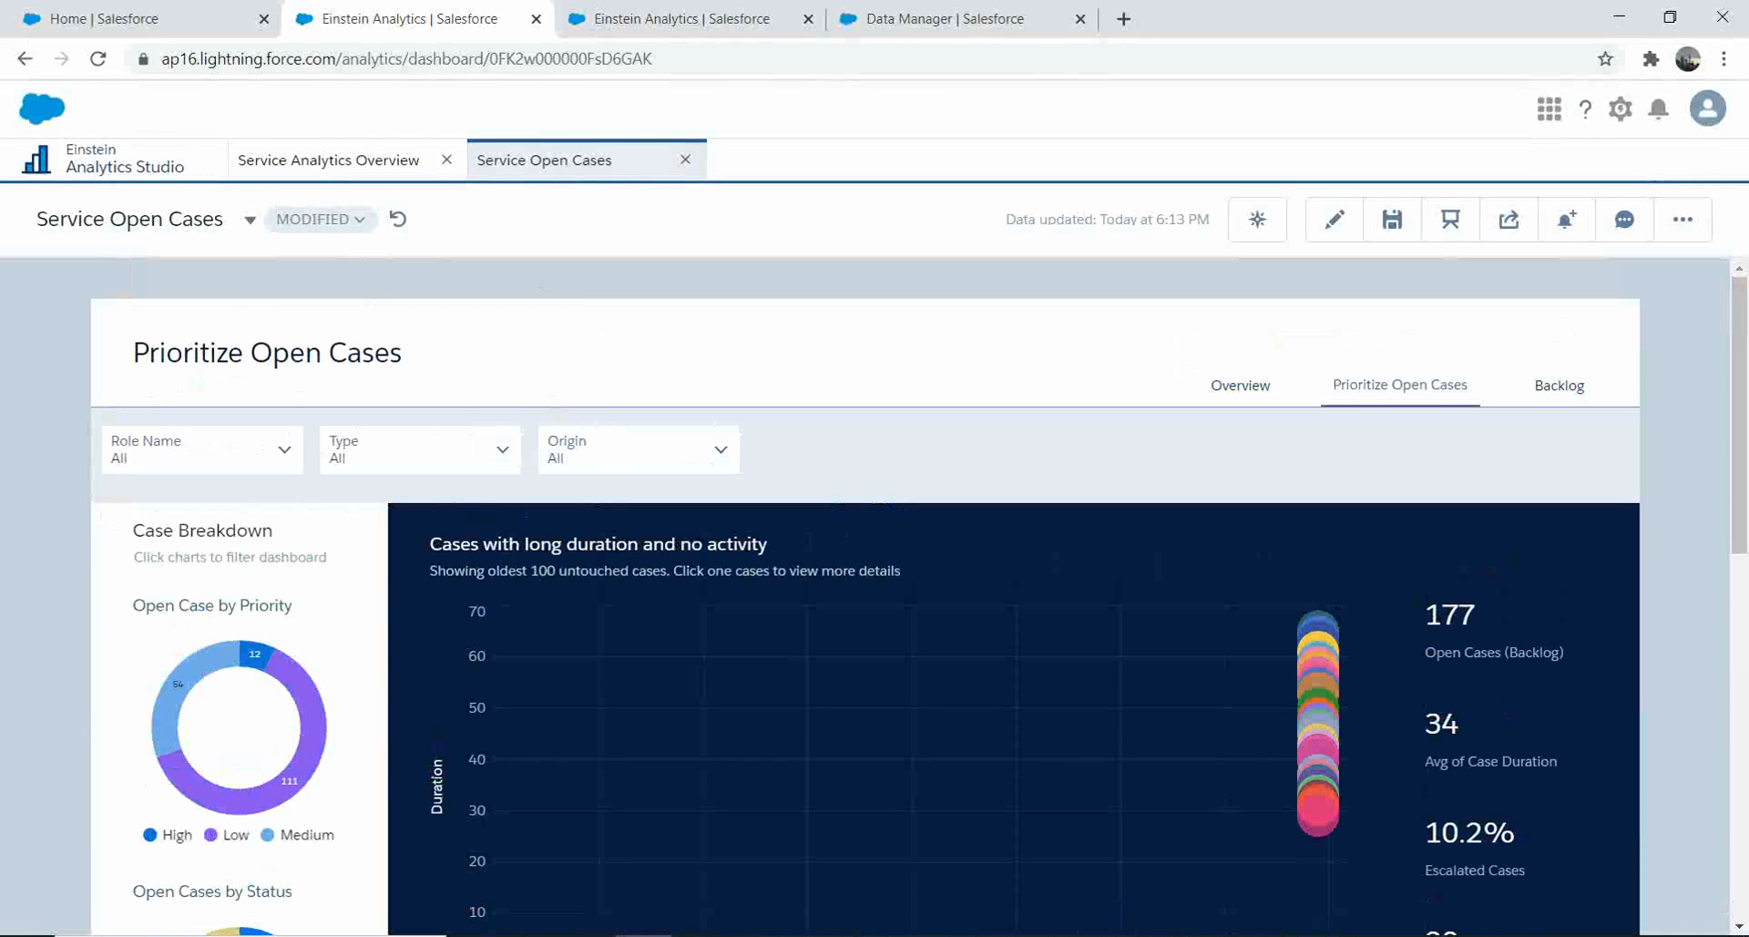
click(250, 220)
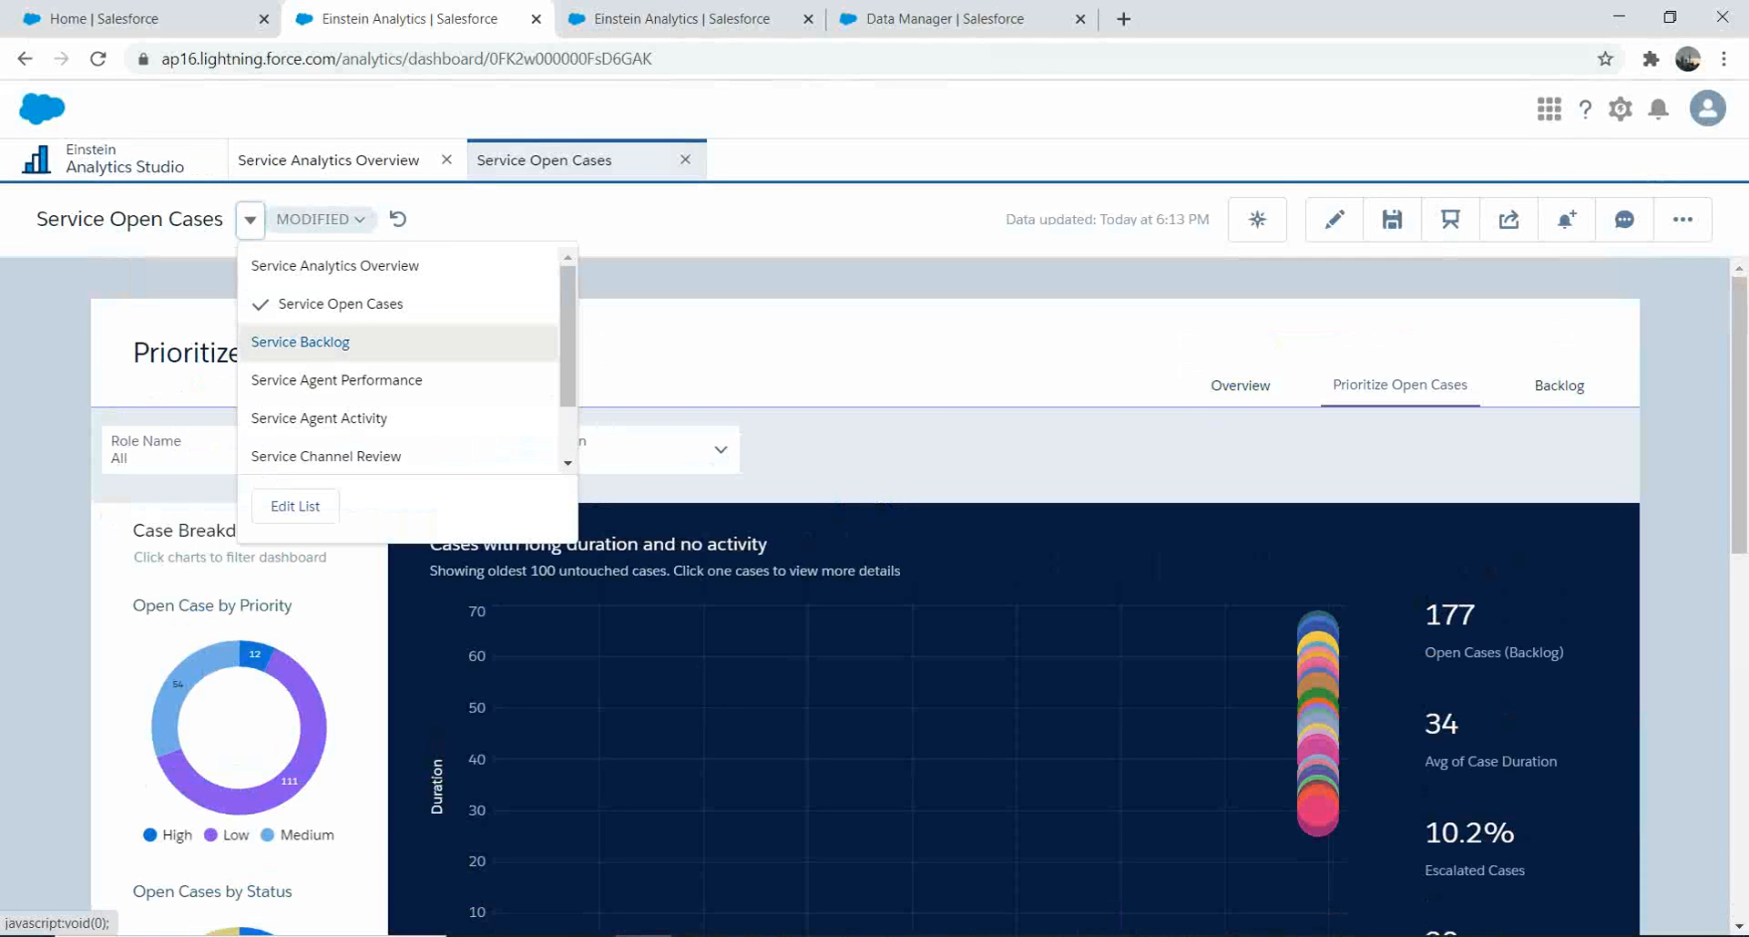
click(300, 342)
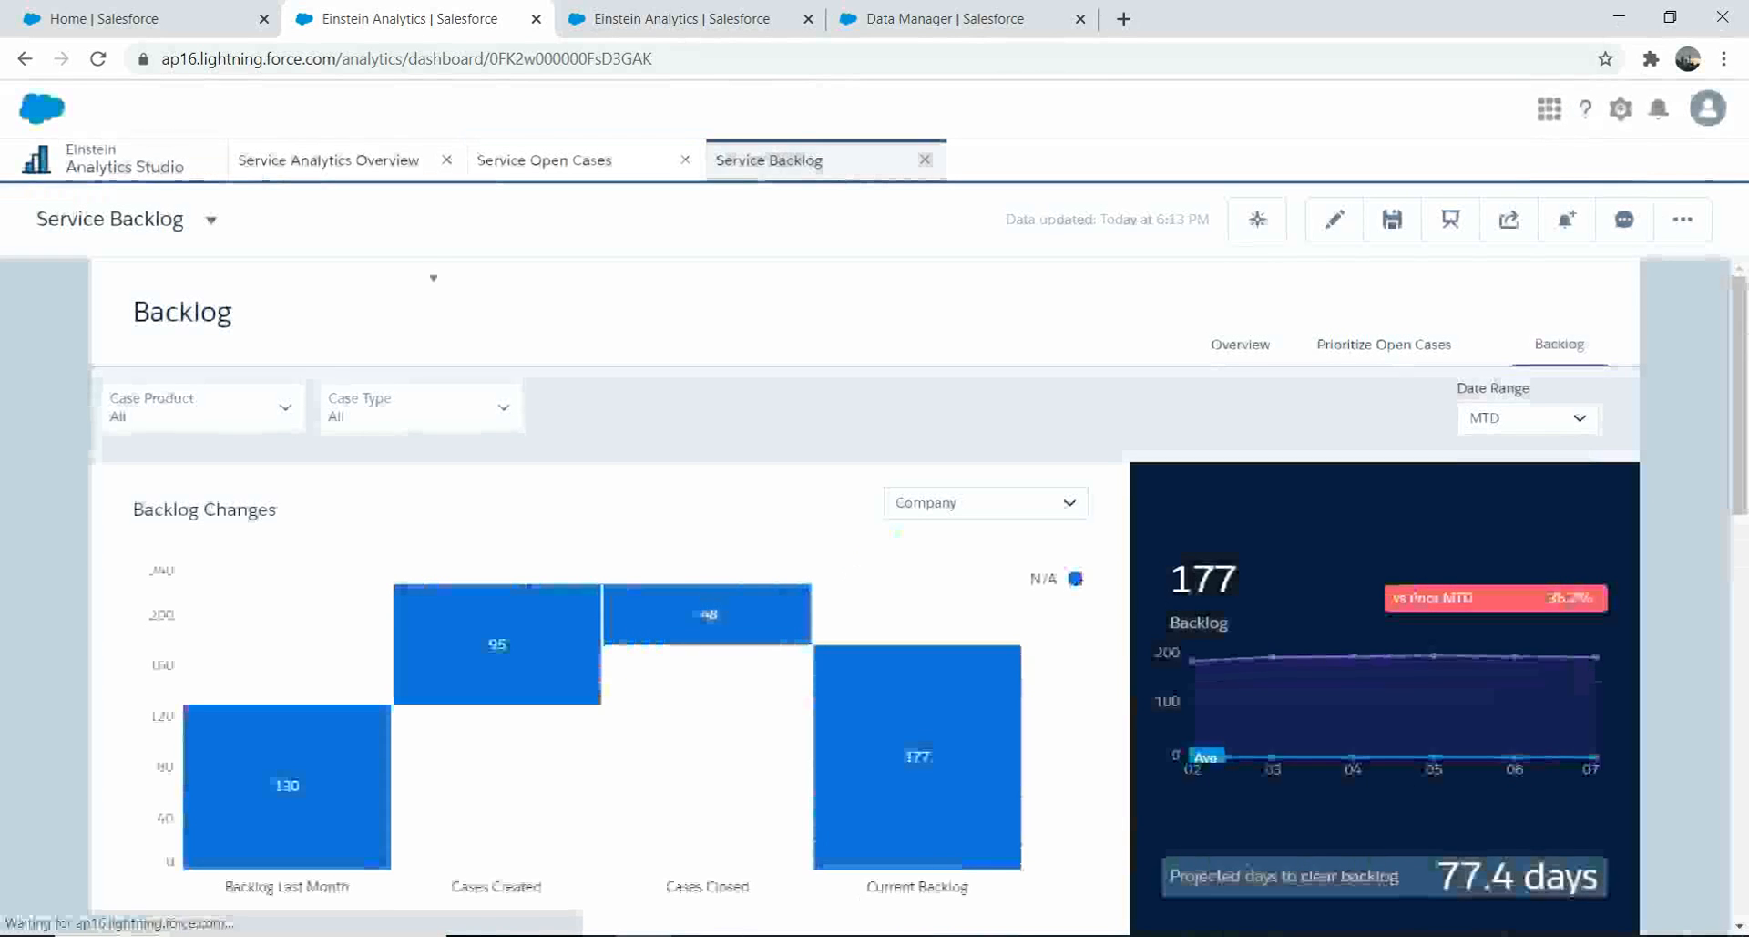
Filter the backlog dashboard by the Current Backlog column and the Last Year bar for day 03, and review the charts
scroll(865, 592, down, 5)
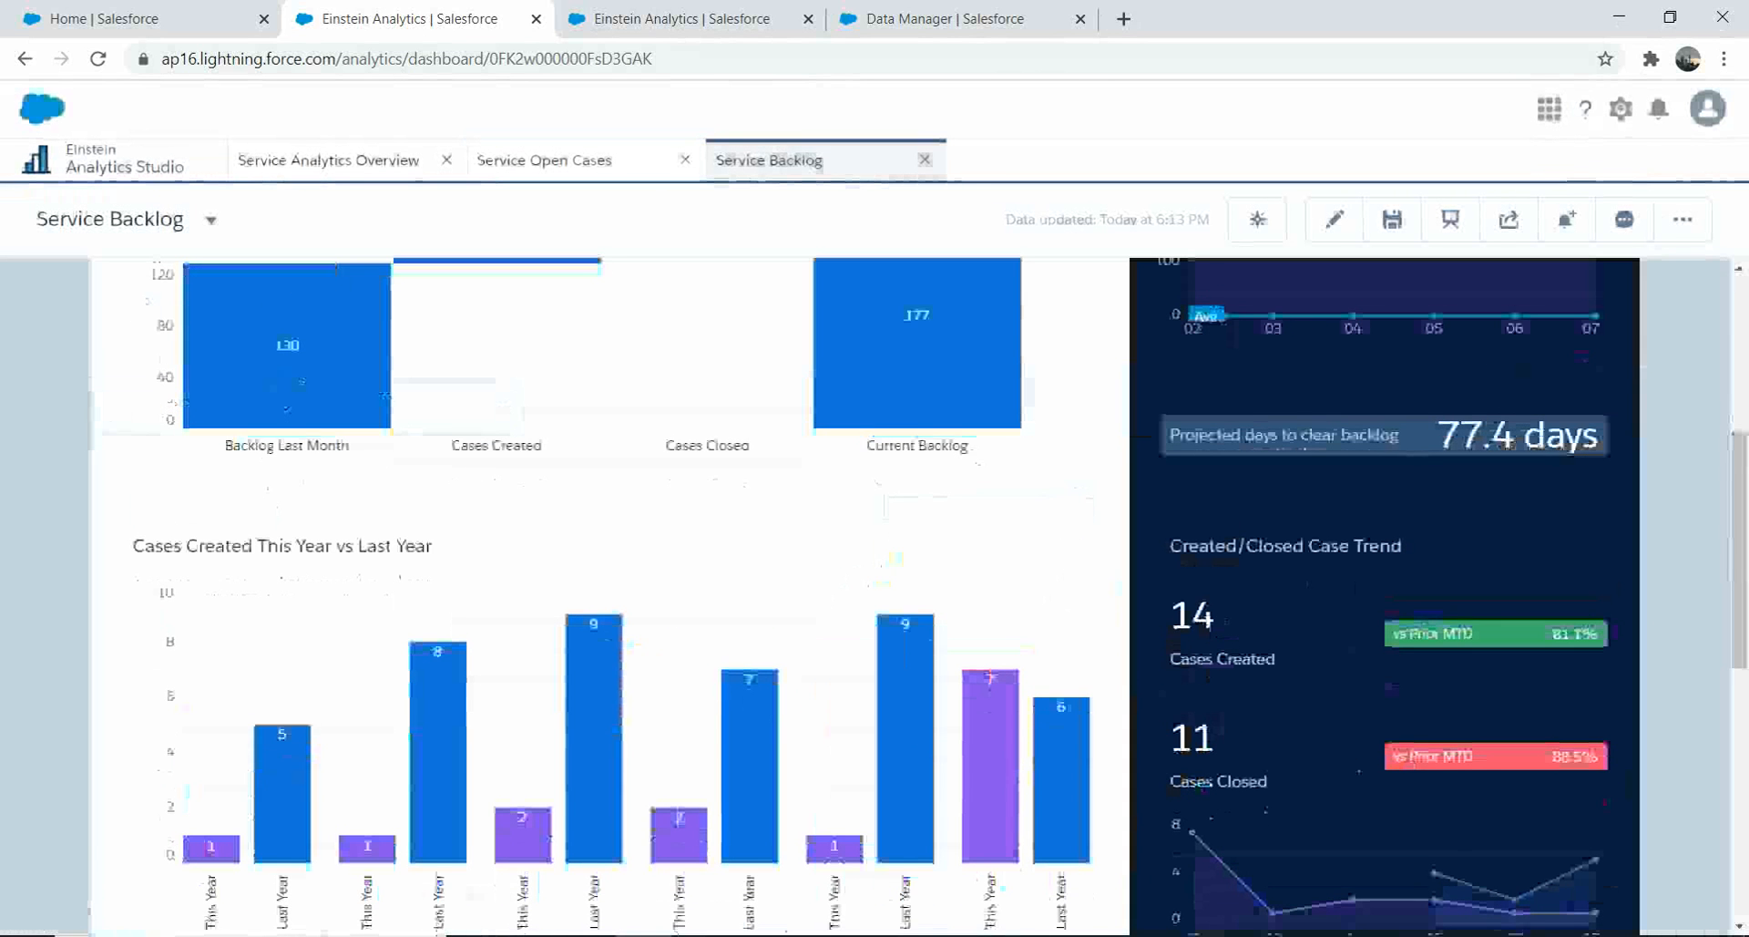
click(898, 401)
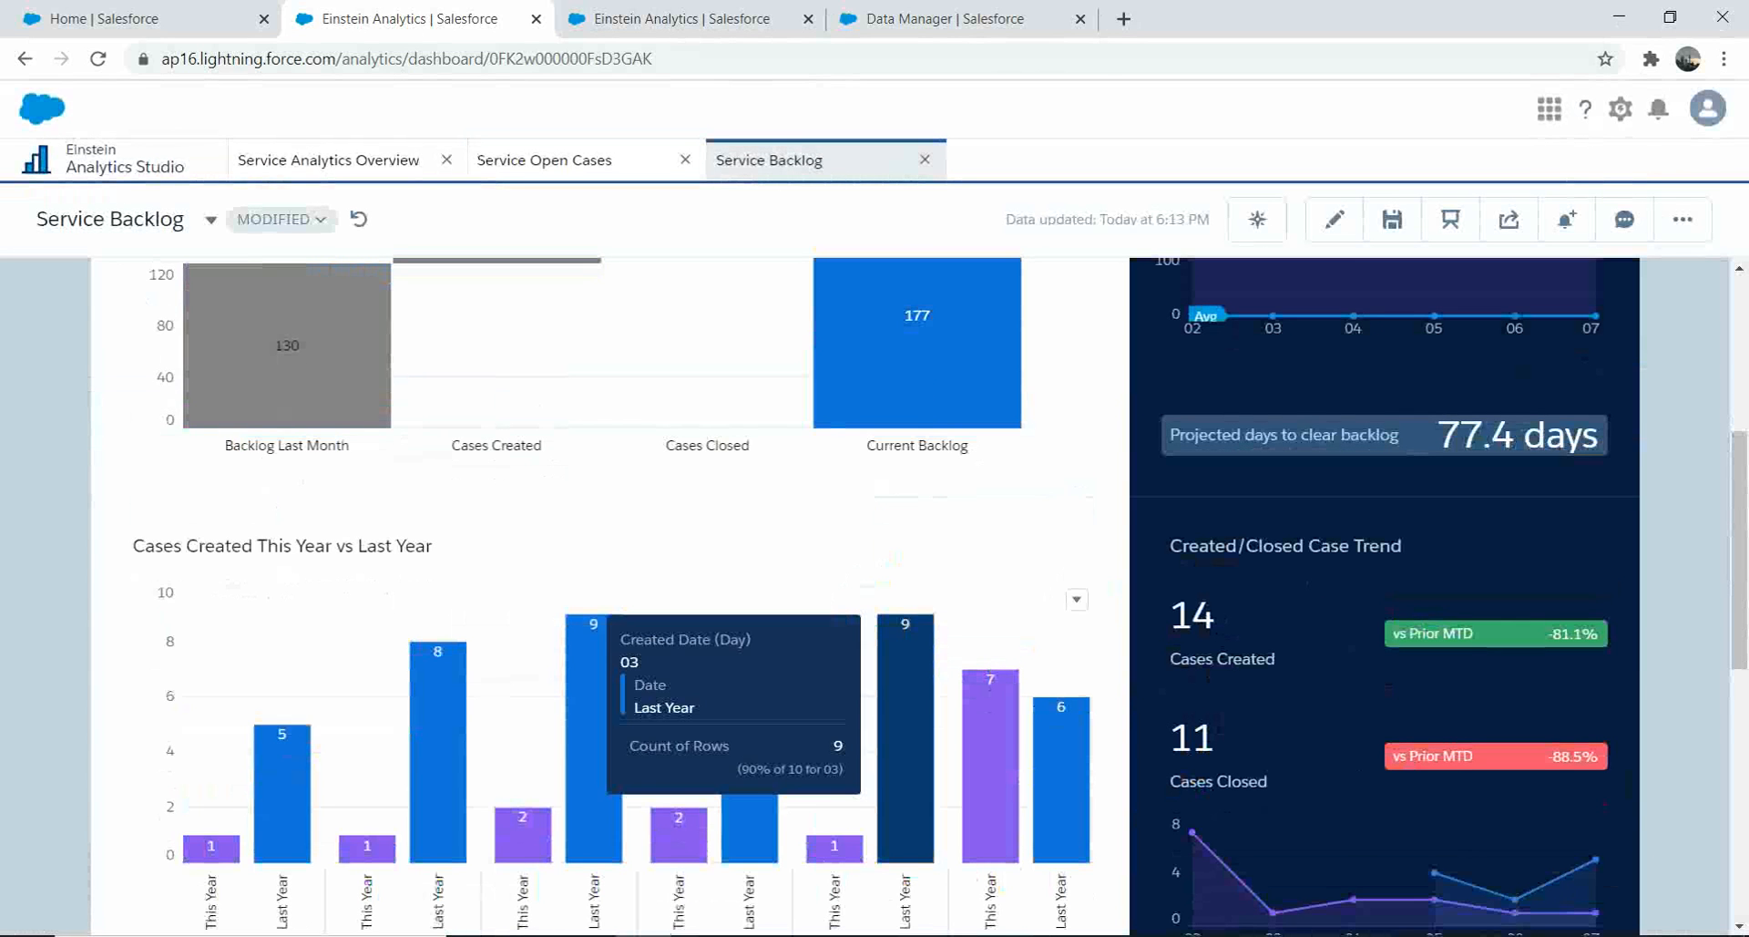
click(905, 692)
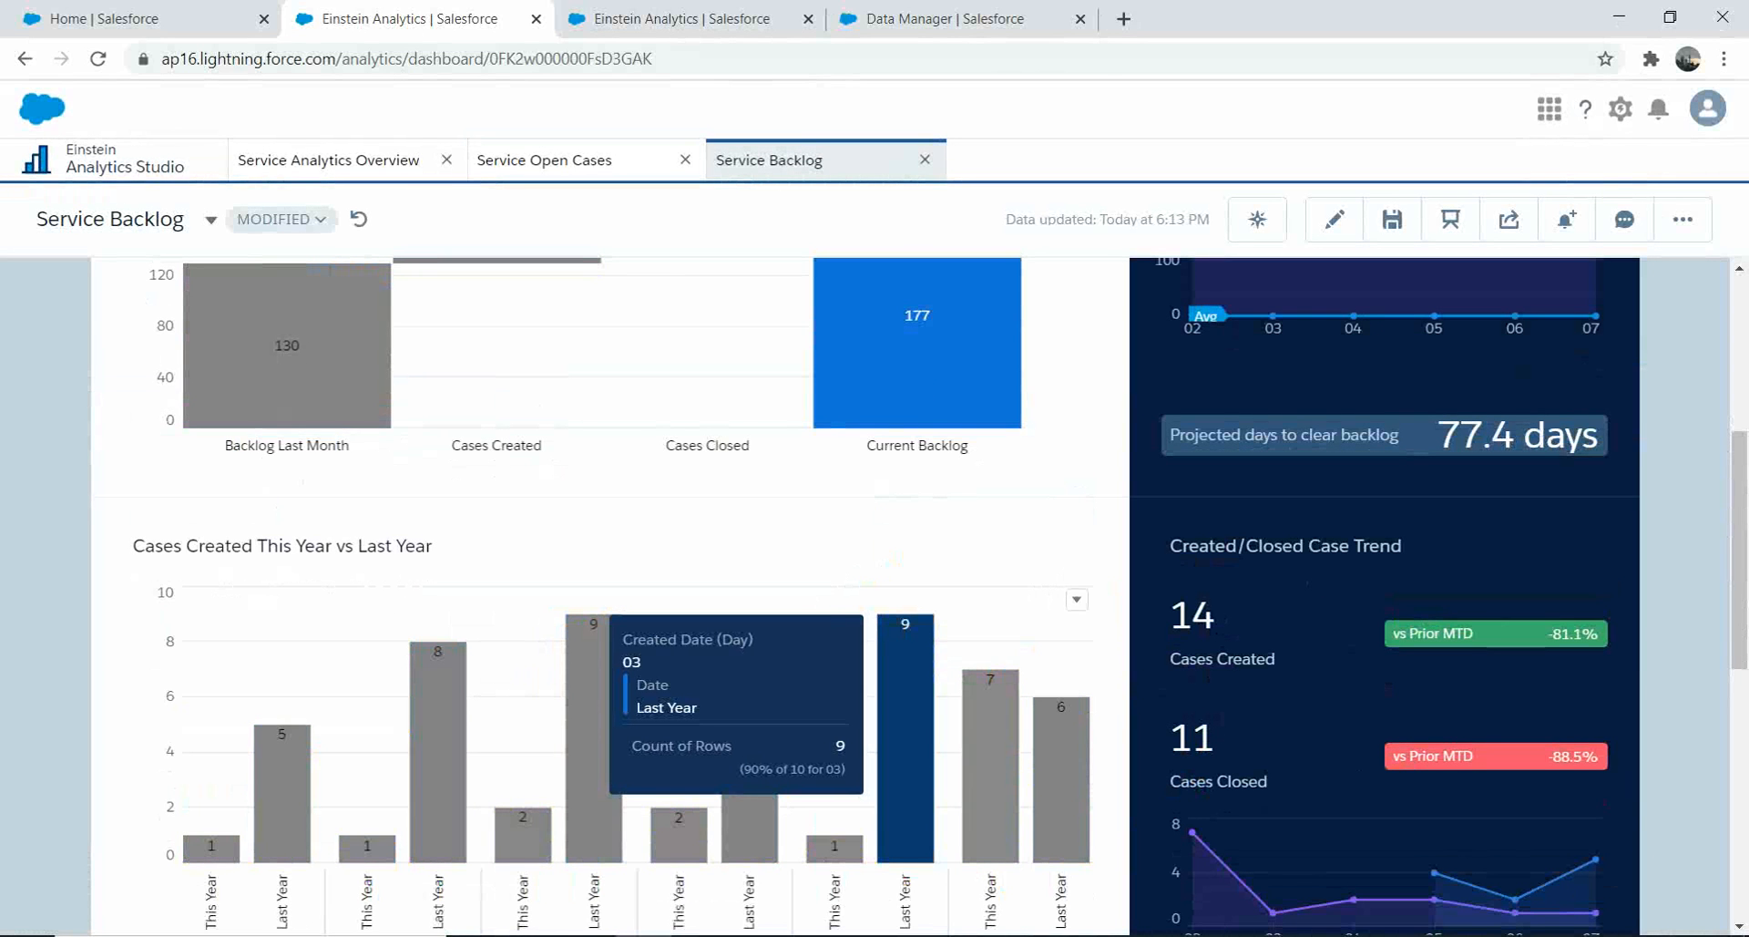
drag(1739, 551, 1740, 482)
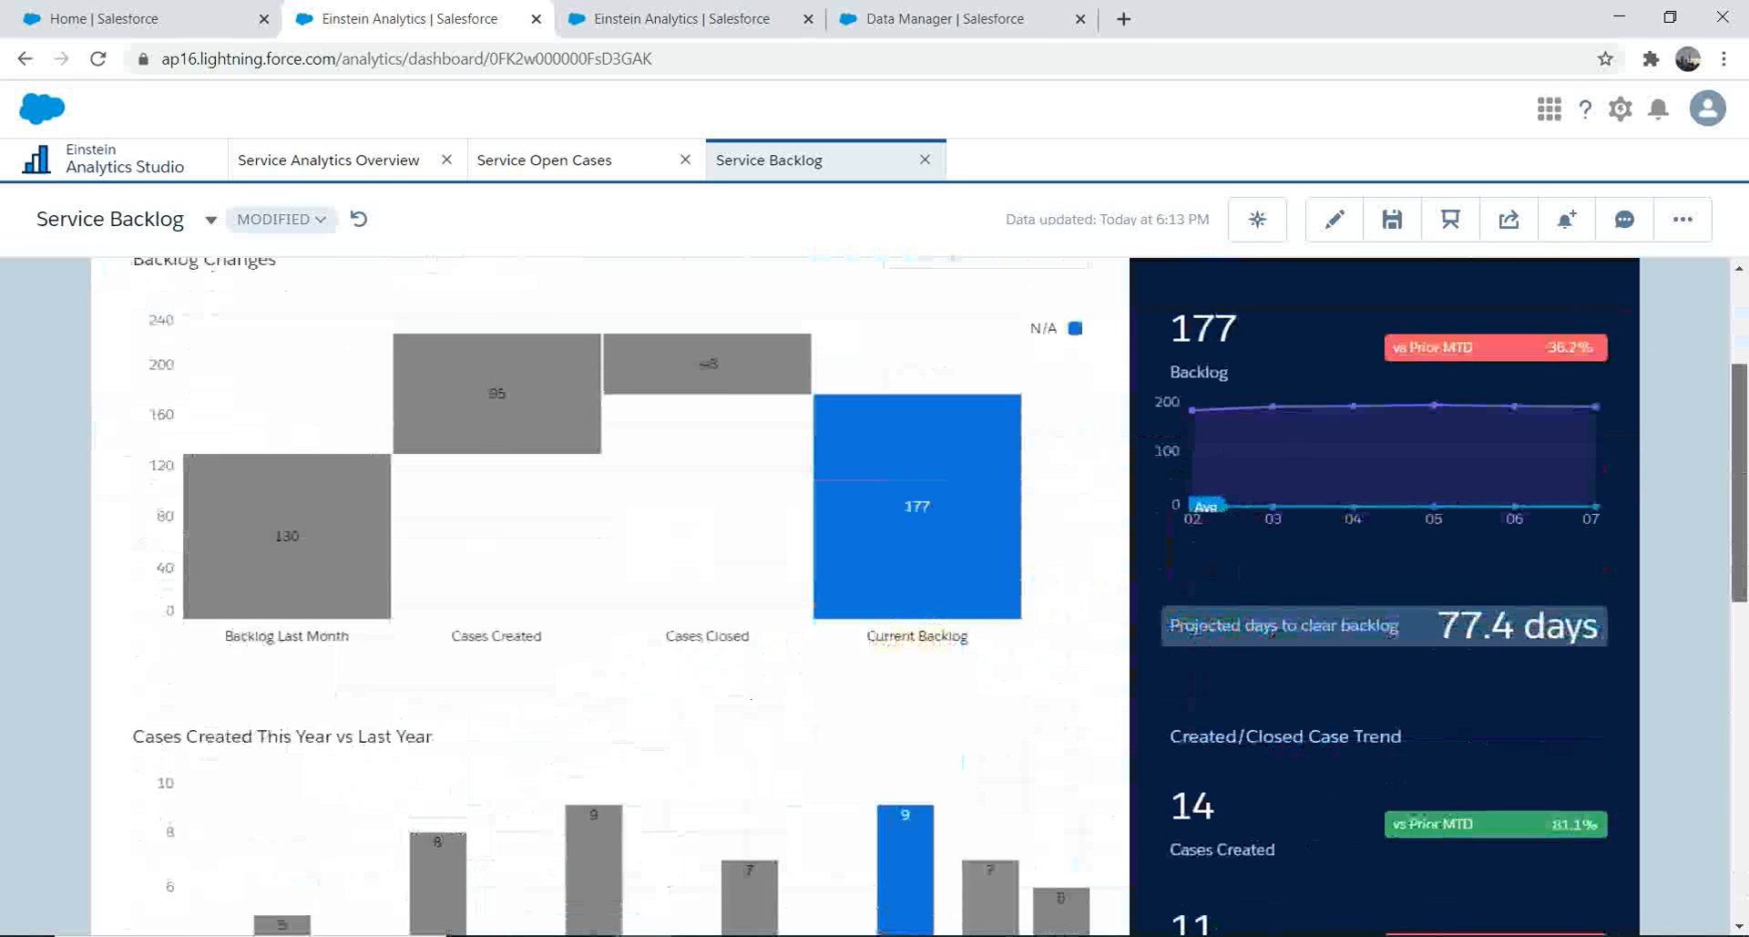
drag(1739, 482, 1739, 397)
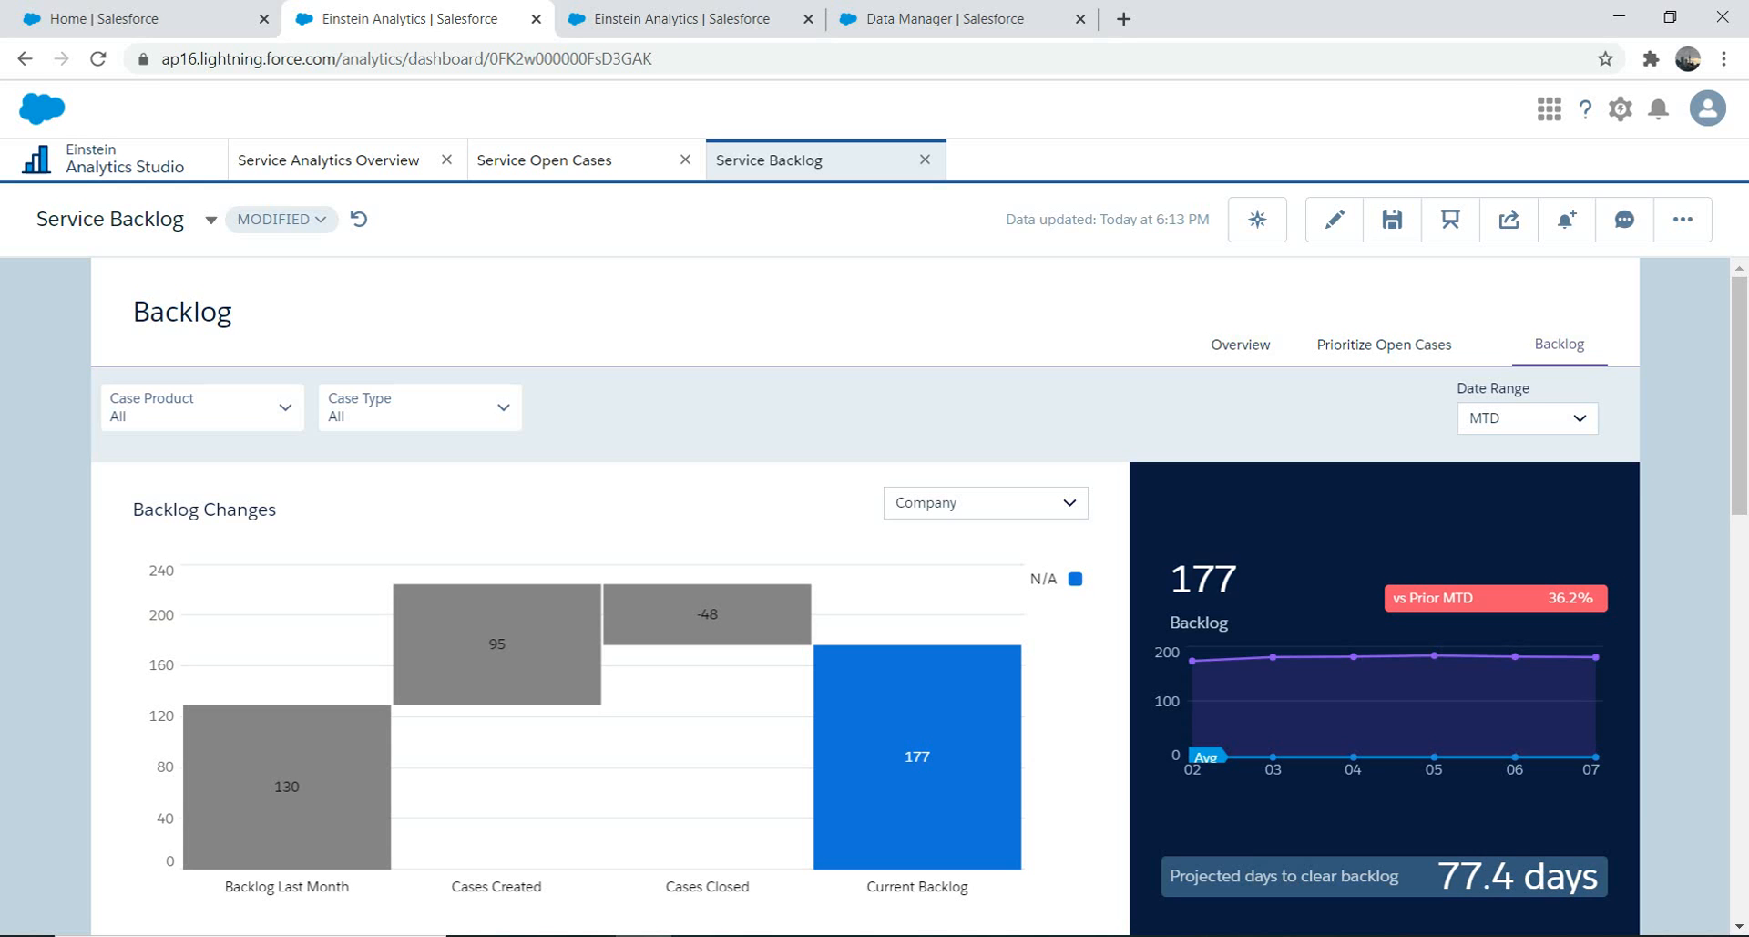
Go back to the Service Analytics Overview dashboard and open the Service Channel Review dashboard from its list
click(329, 160)
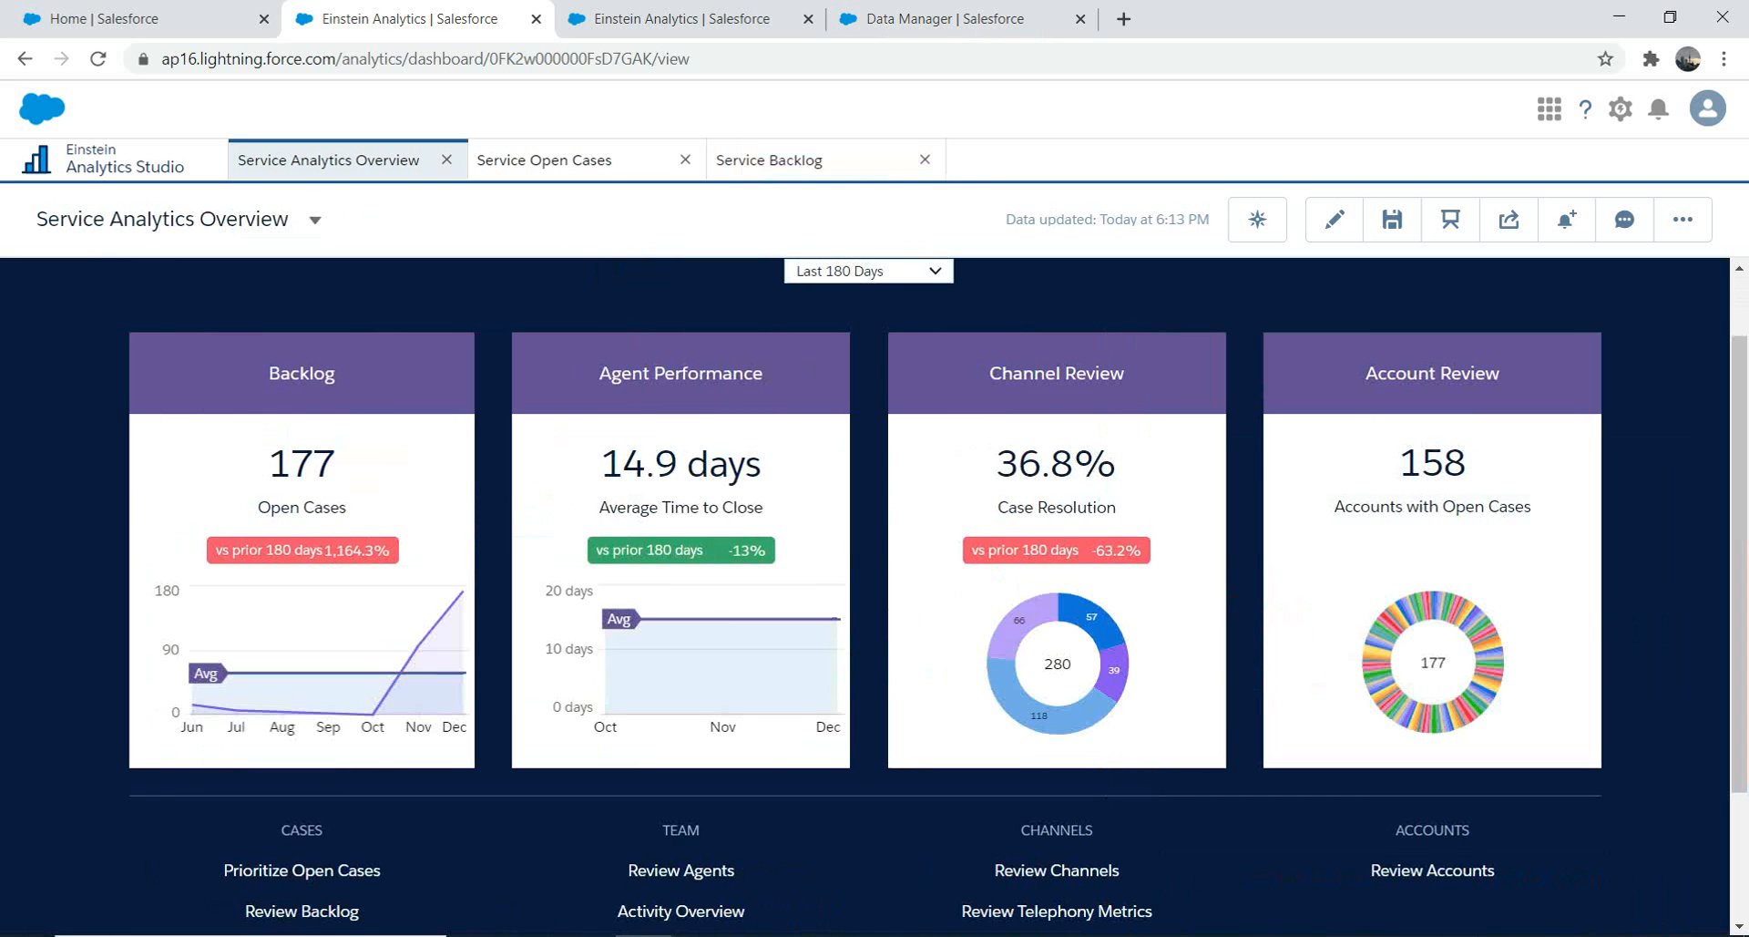
click(314, 219)
click(391, 455)
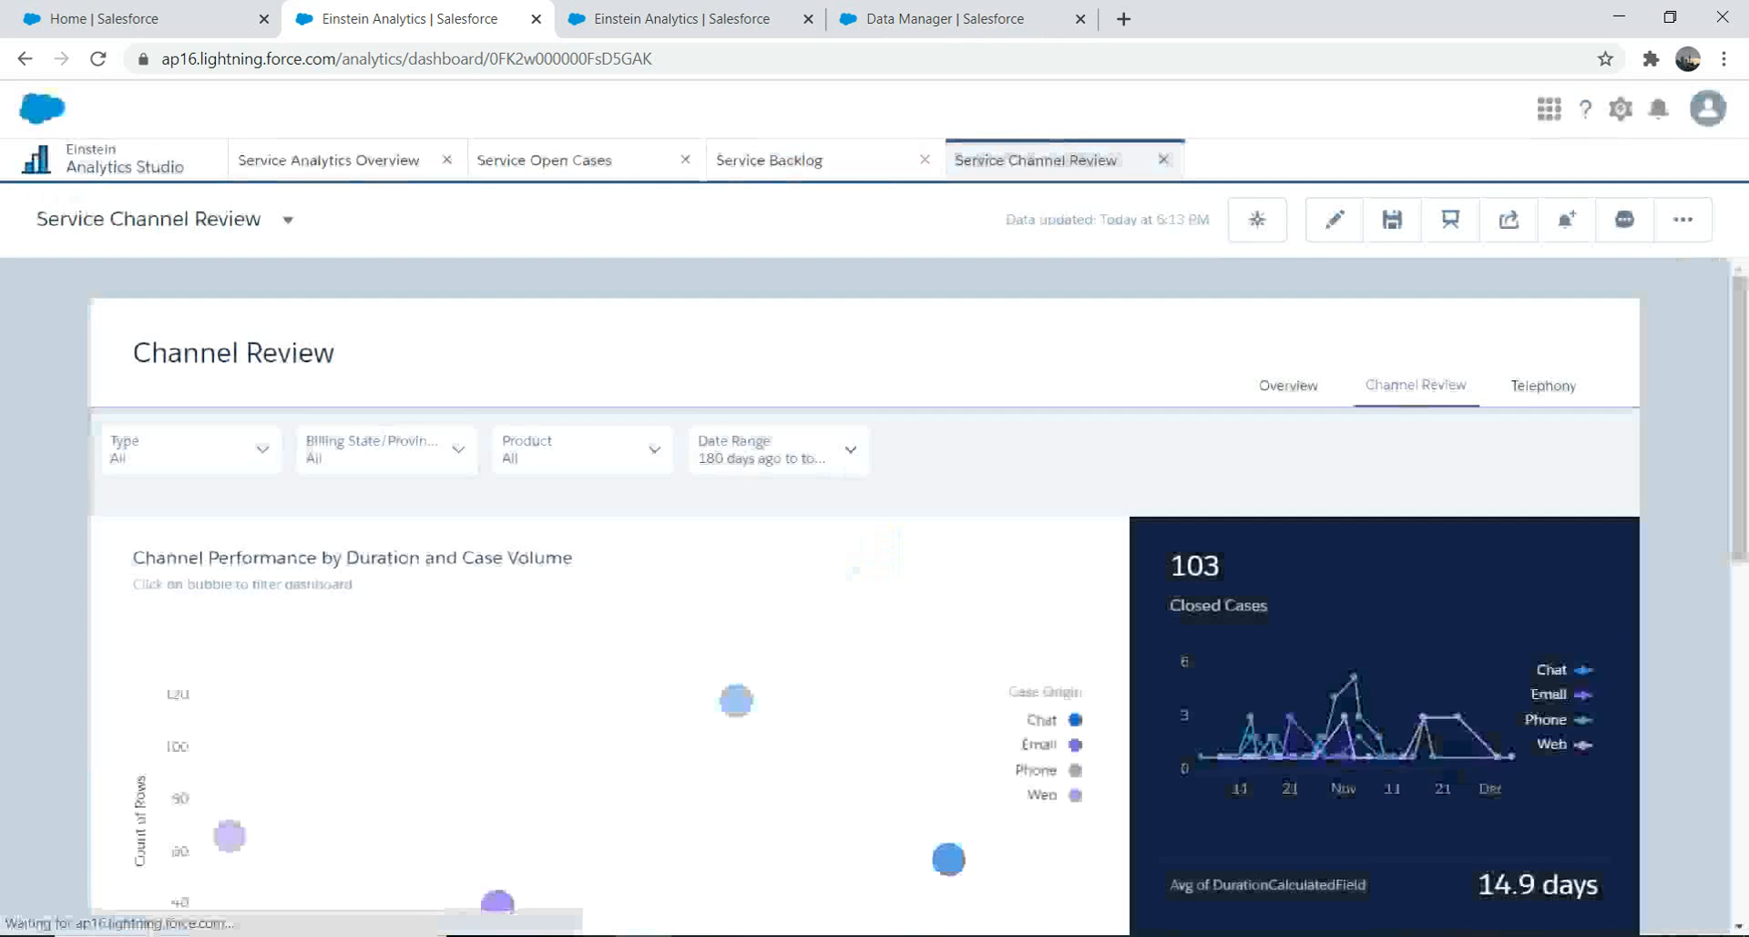
Return to the MyServiceApp status page and reload it
click(136, 19)
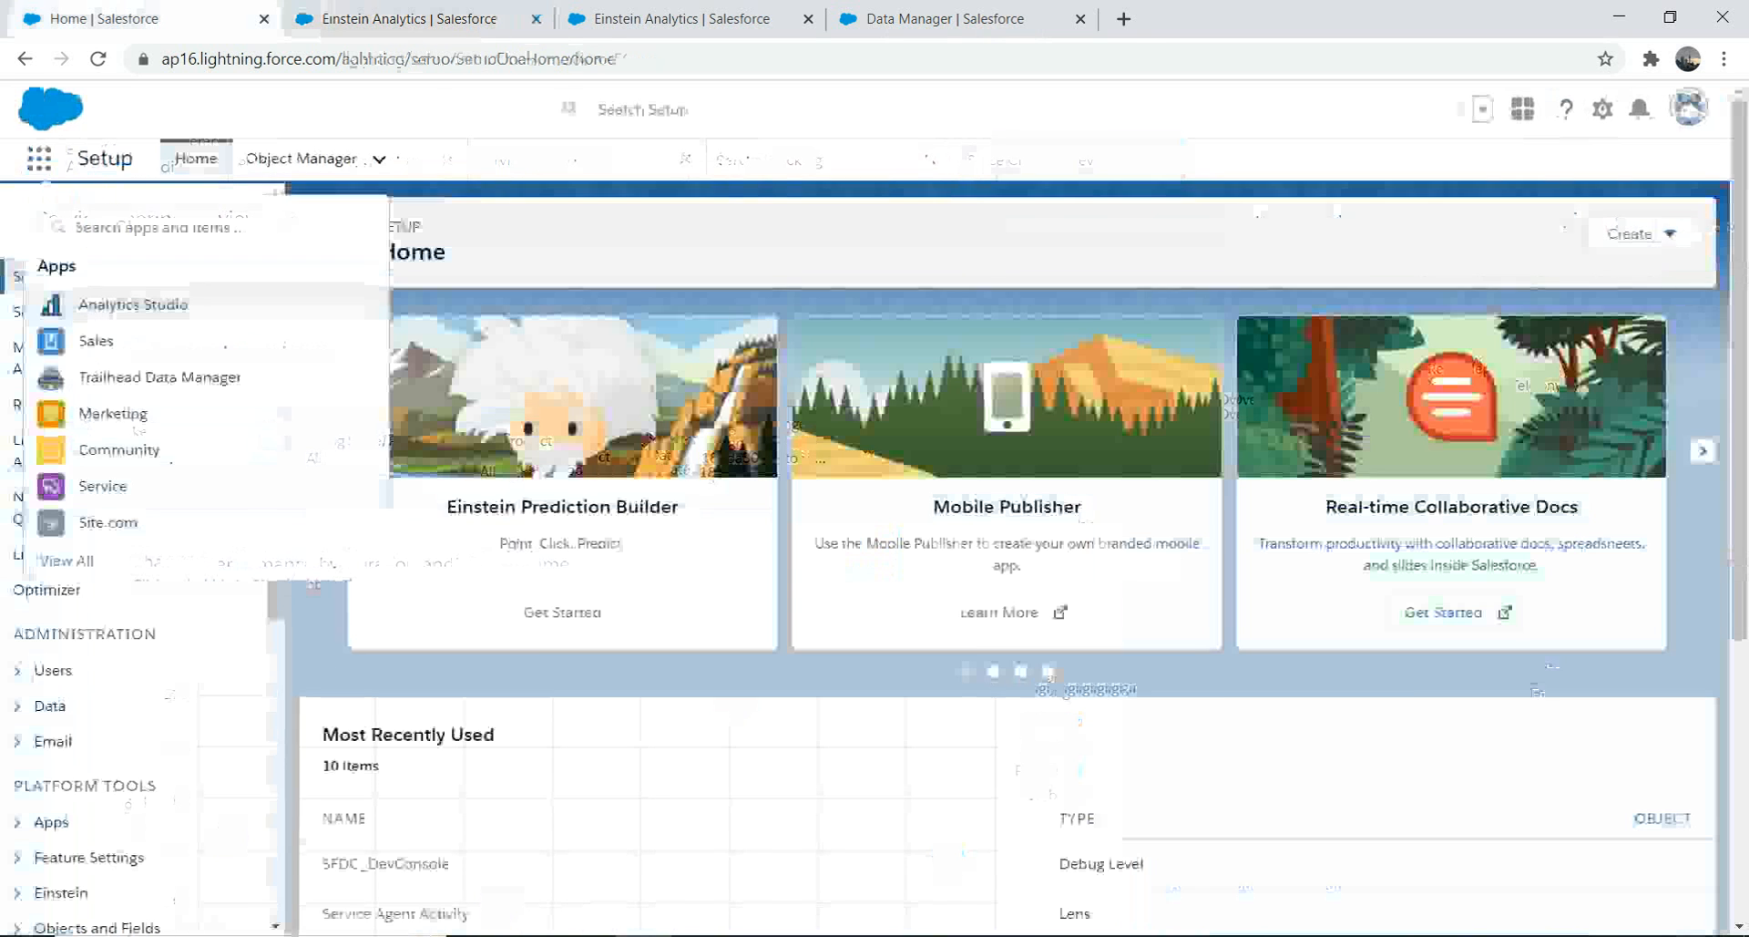
click(409, 19)
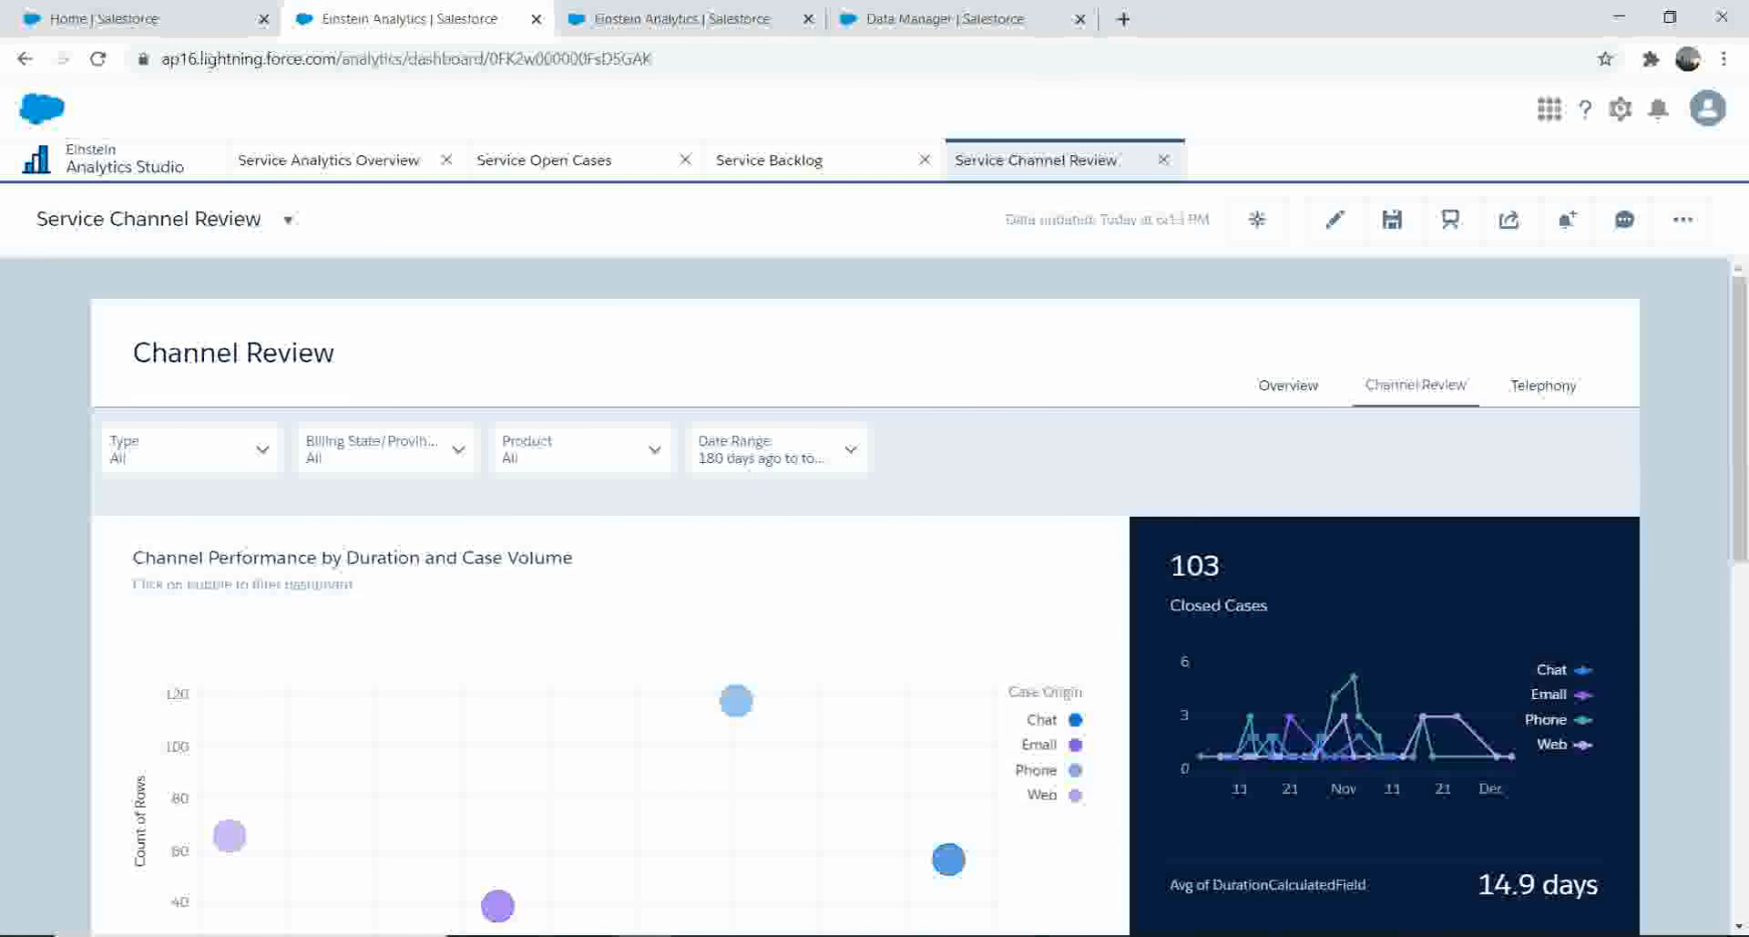
click(681, 19)
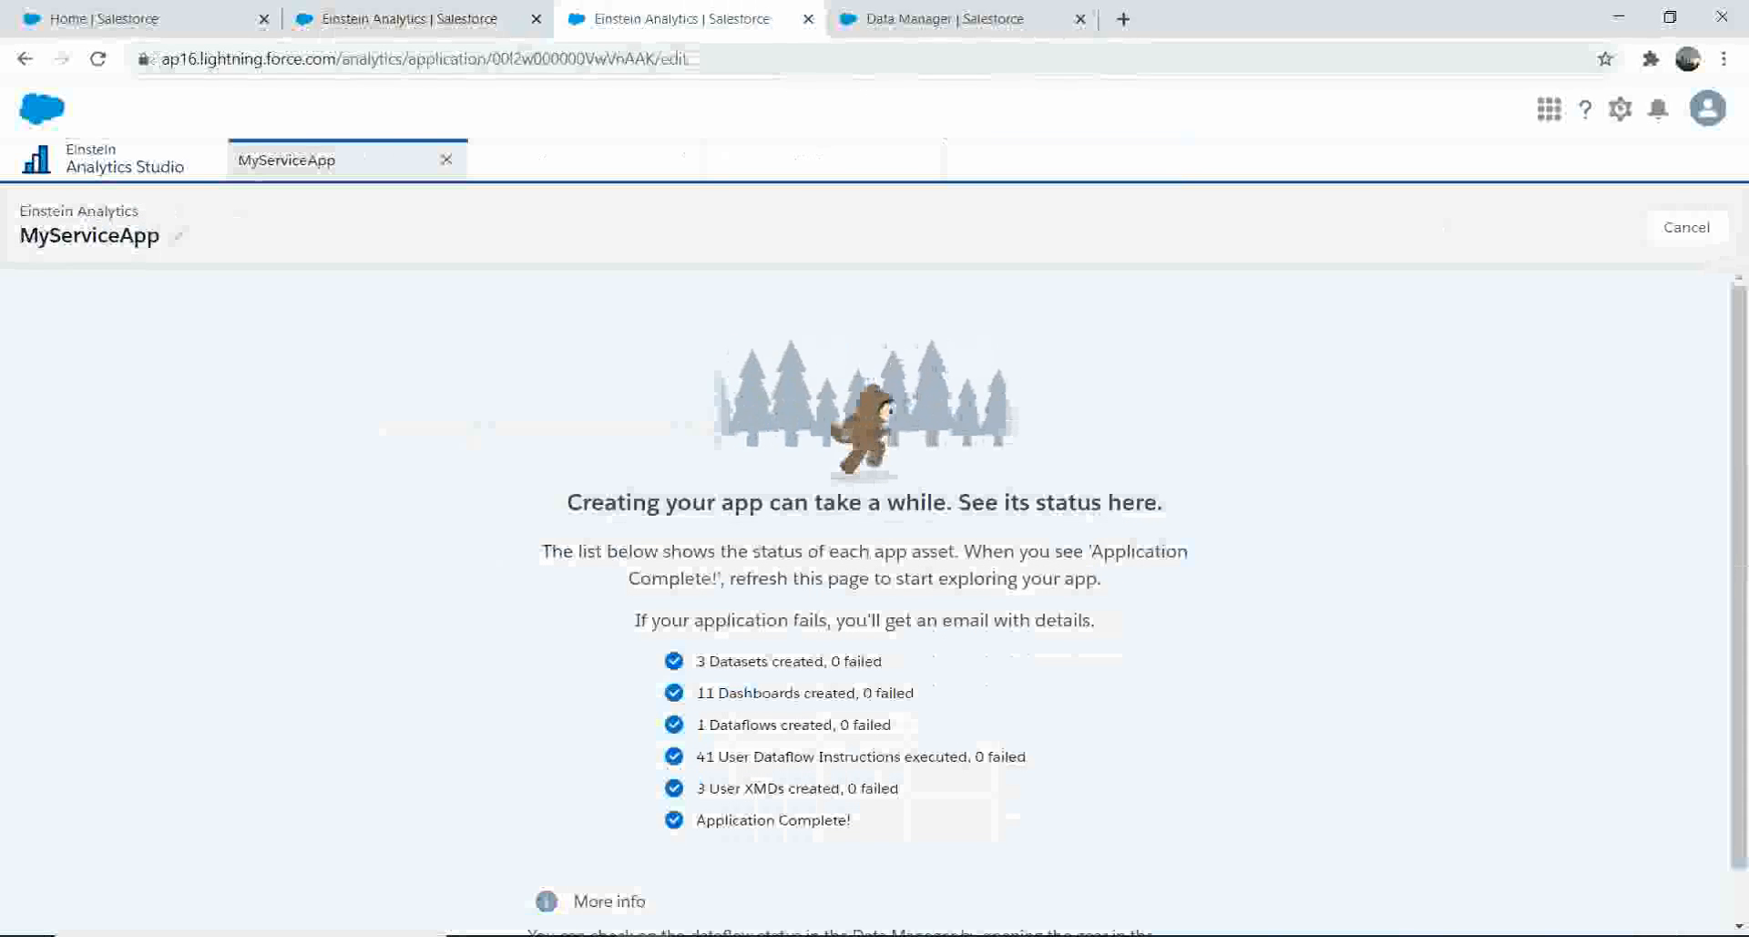
click(474, 59)
key(Return)
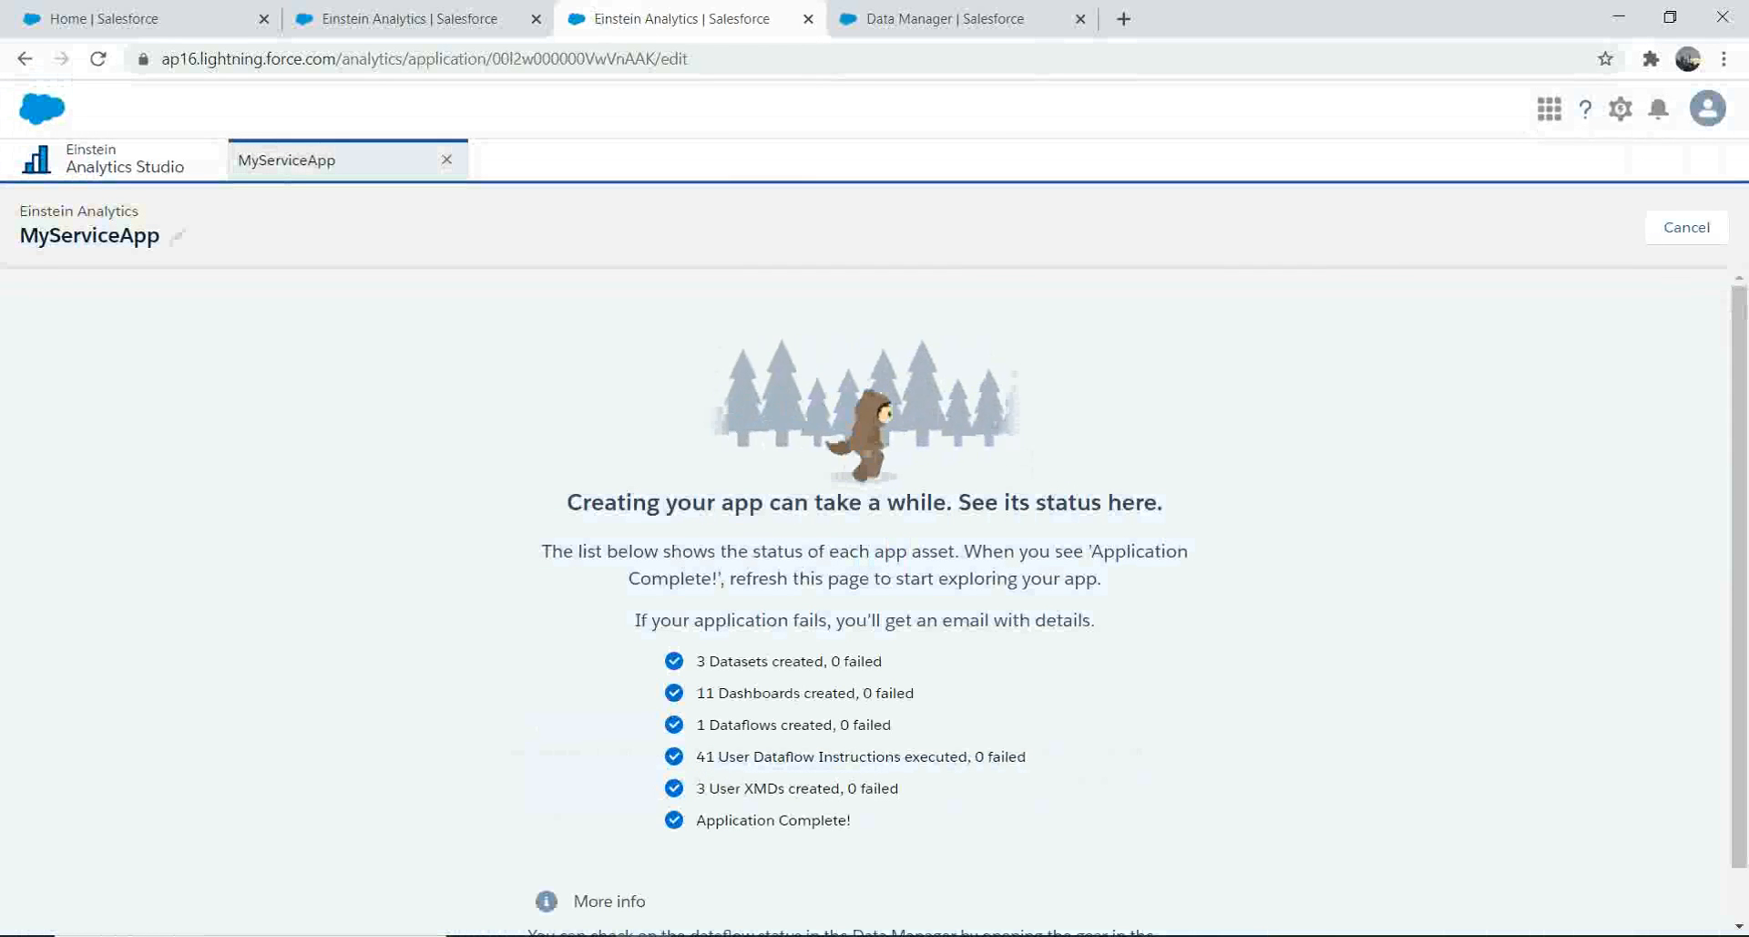
Reopen the Analytics Studio home page from Salesforce Setup
click(410, 19)
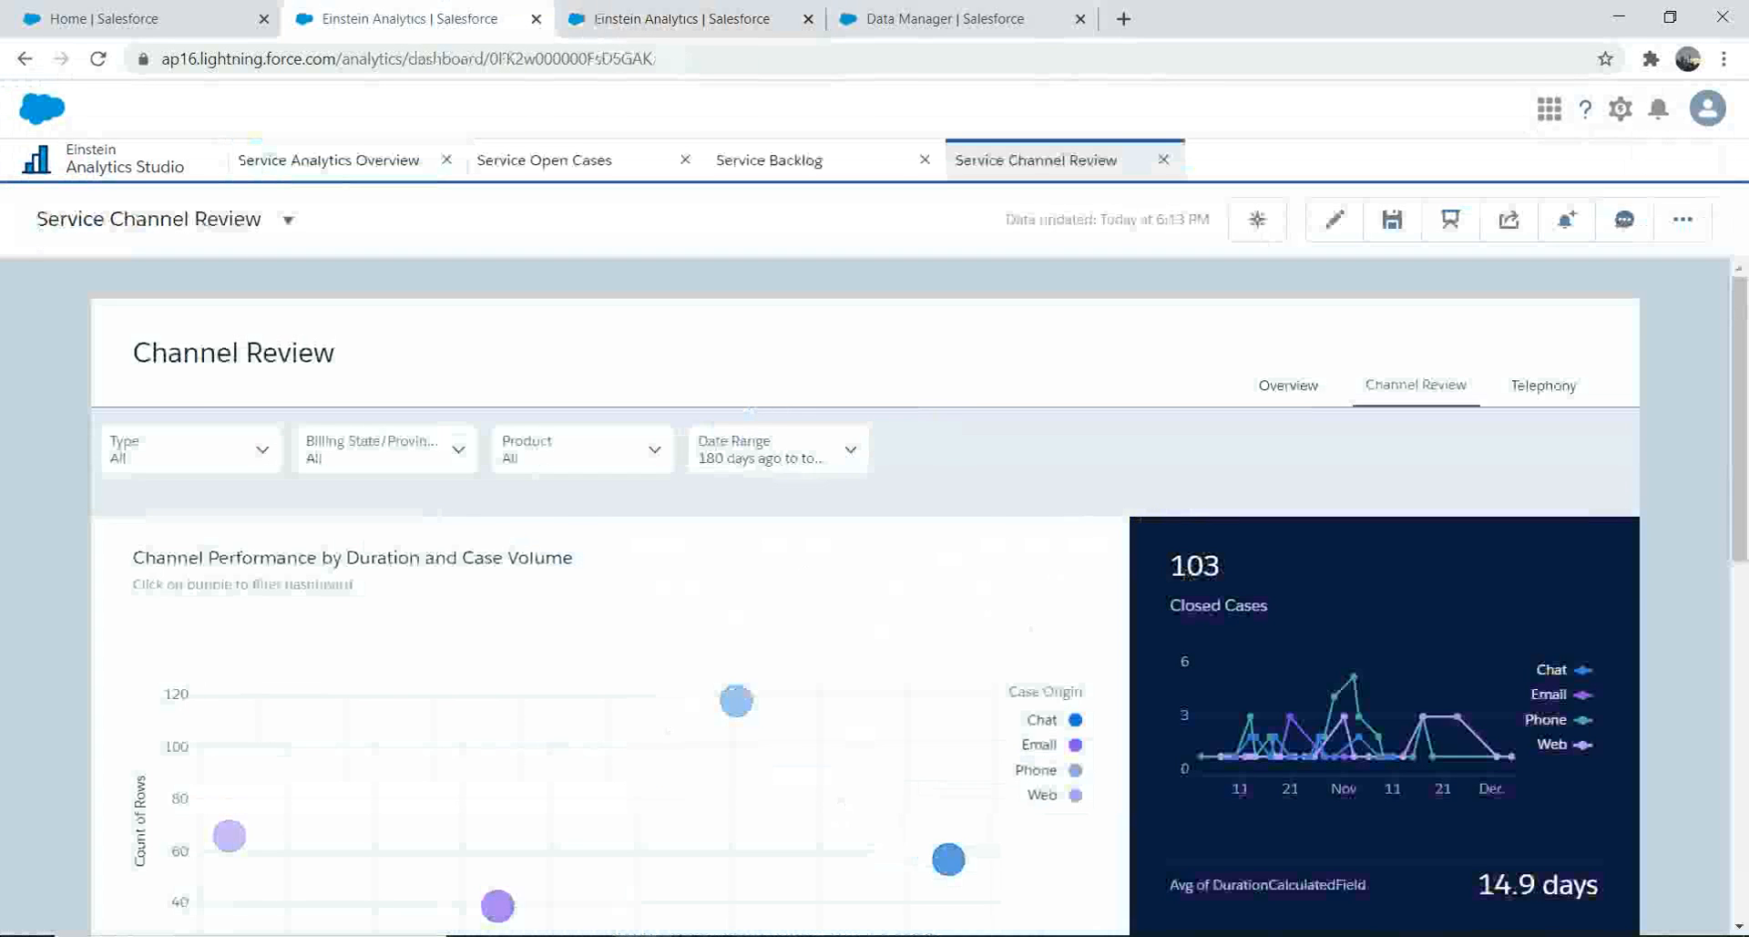
click(137, 18)
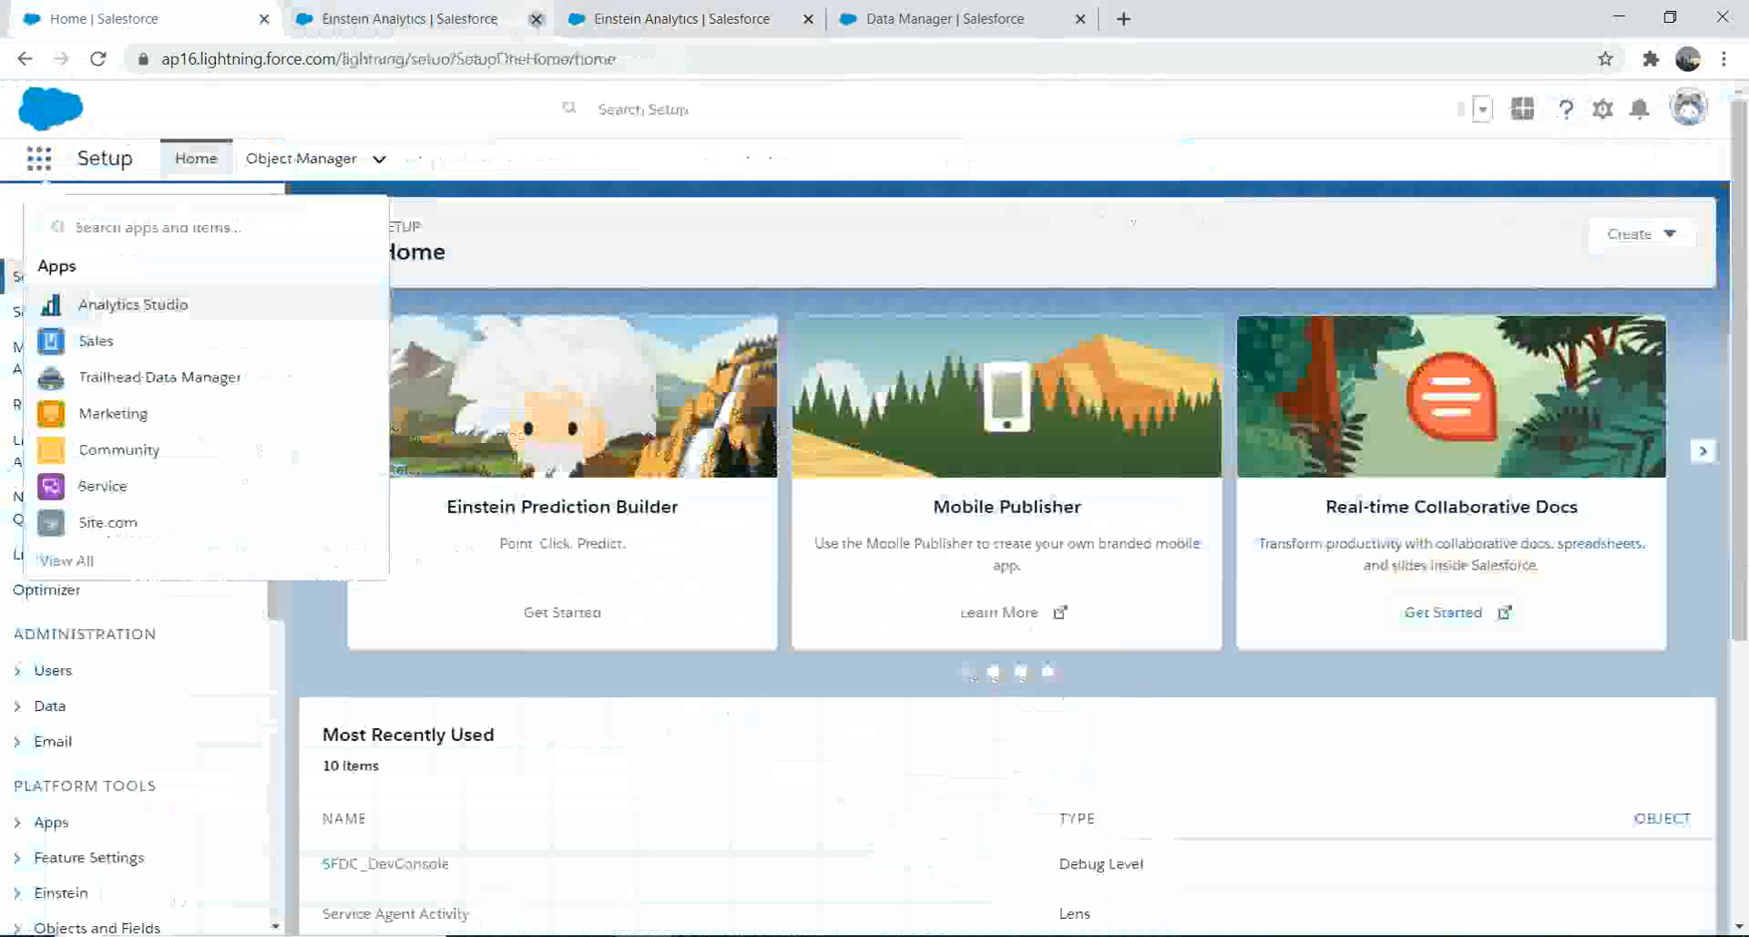
click(133, 304)
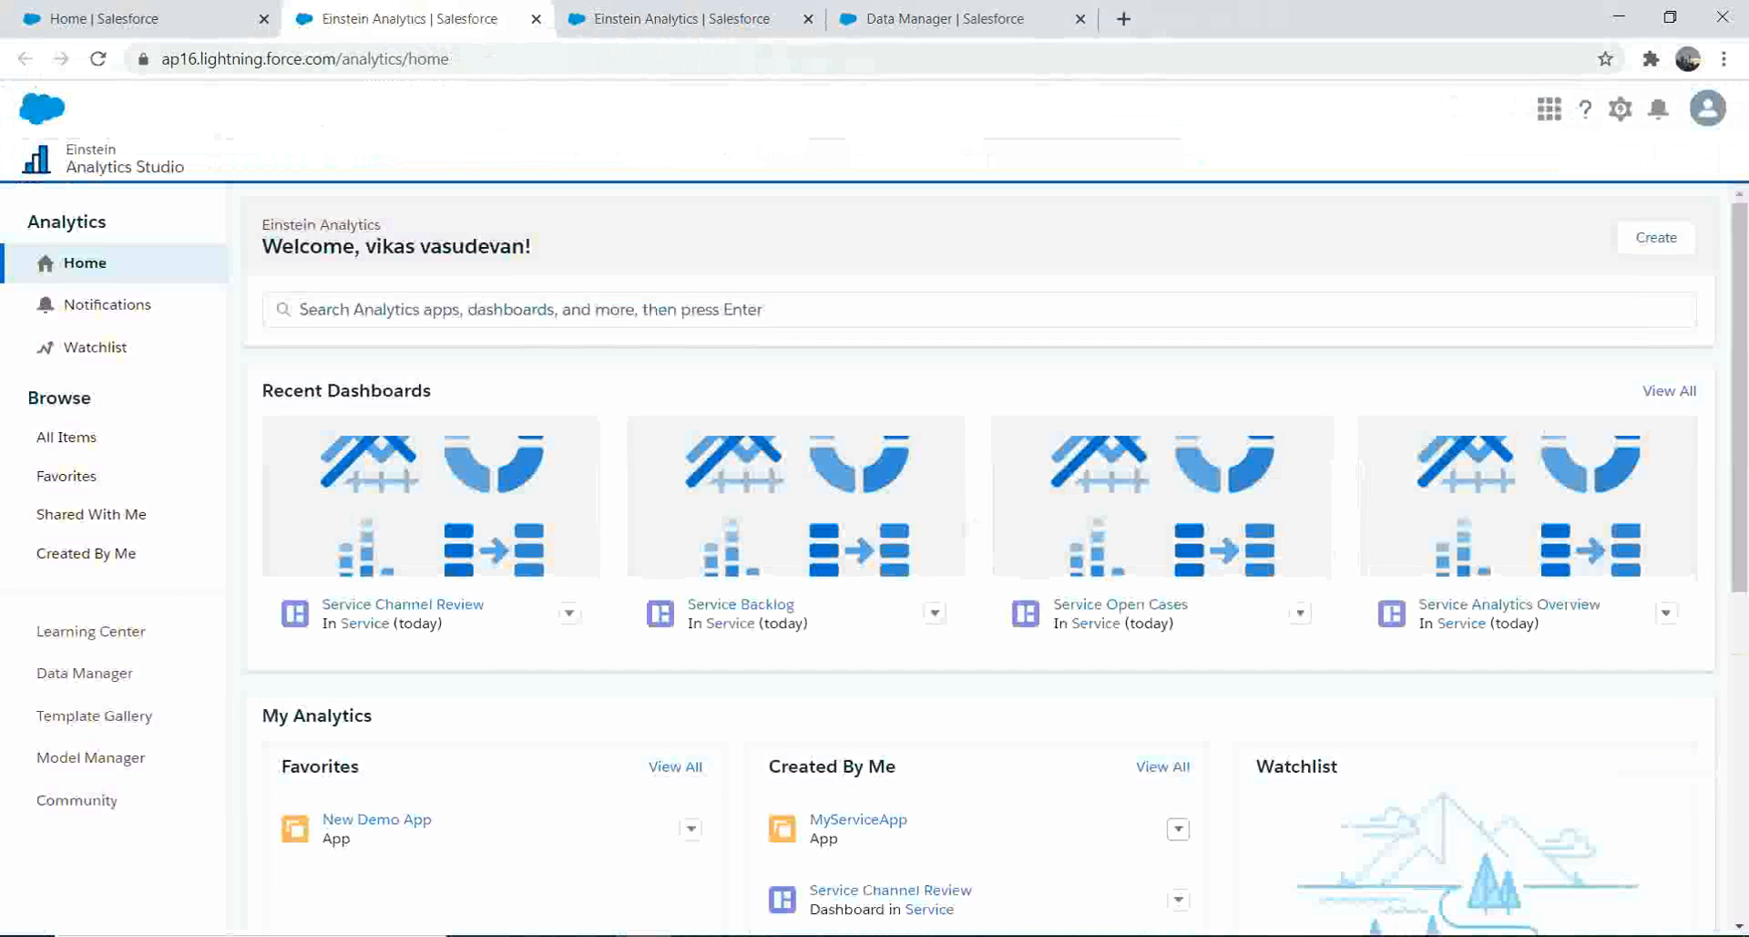
Open the Service Analytics Overview dashboard of MyServiceApp, review its charts, and close it
click(1178, 828)
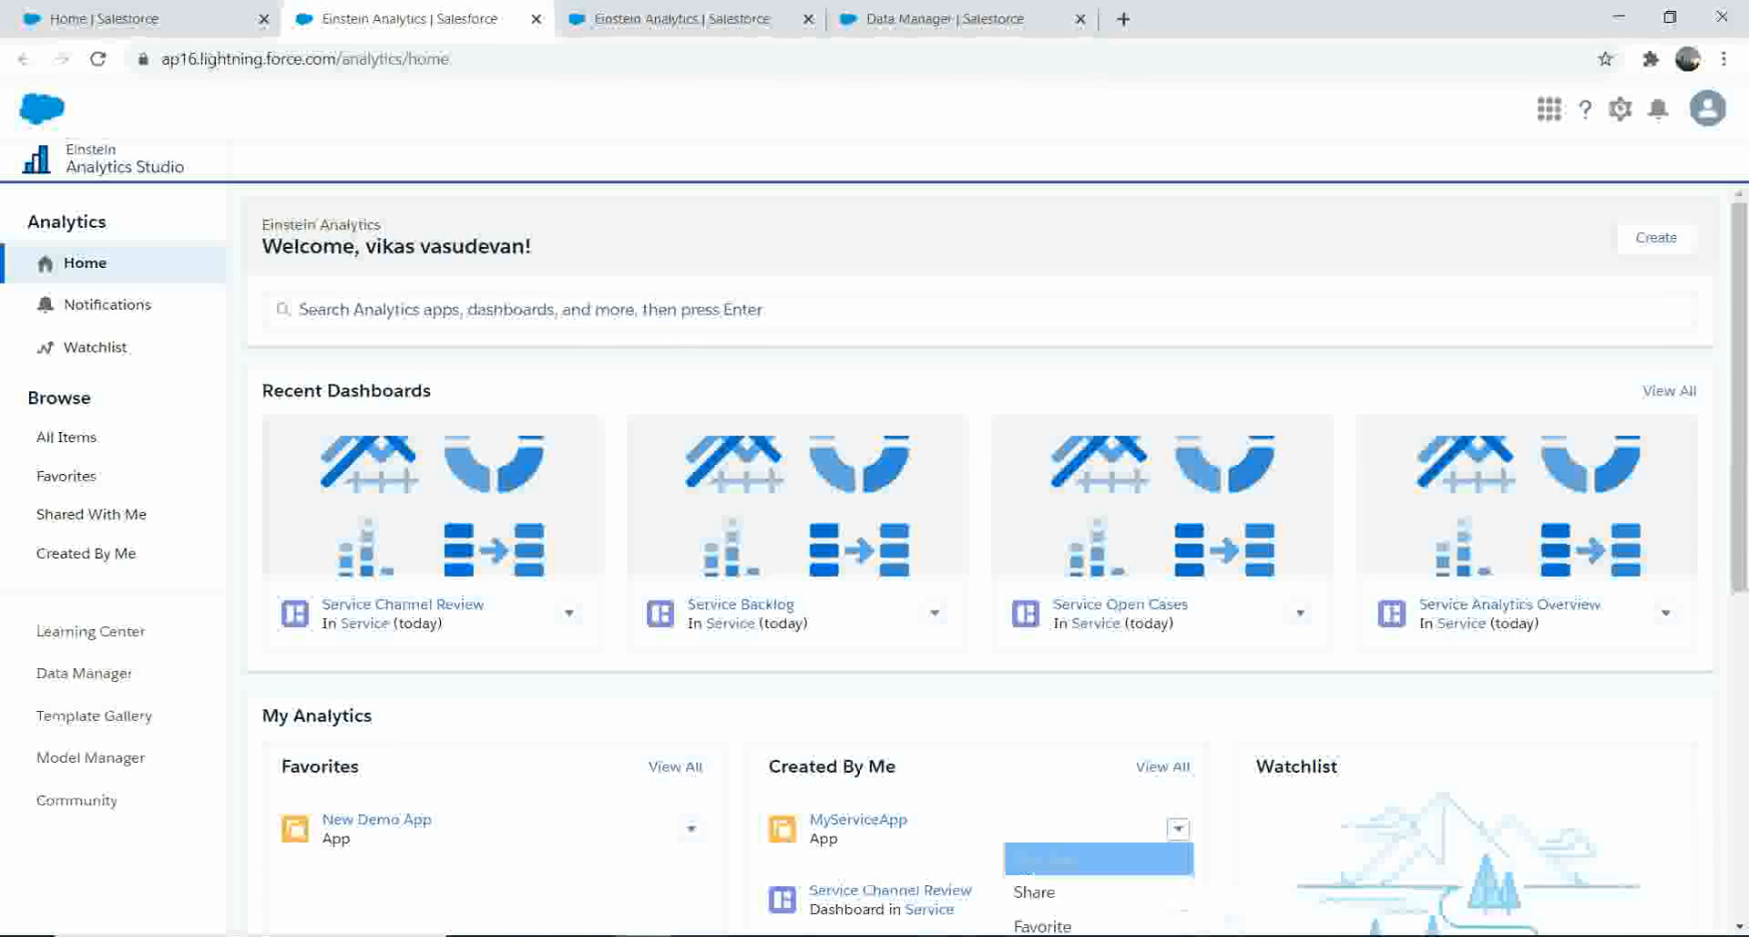
click(1038, 861)
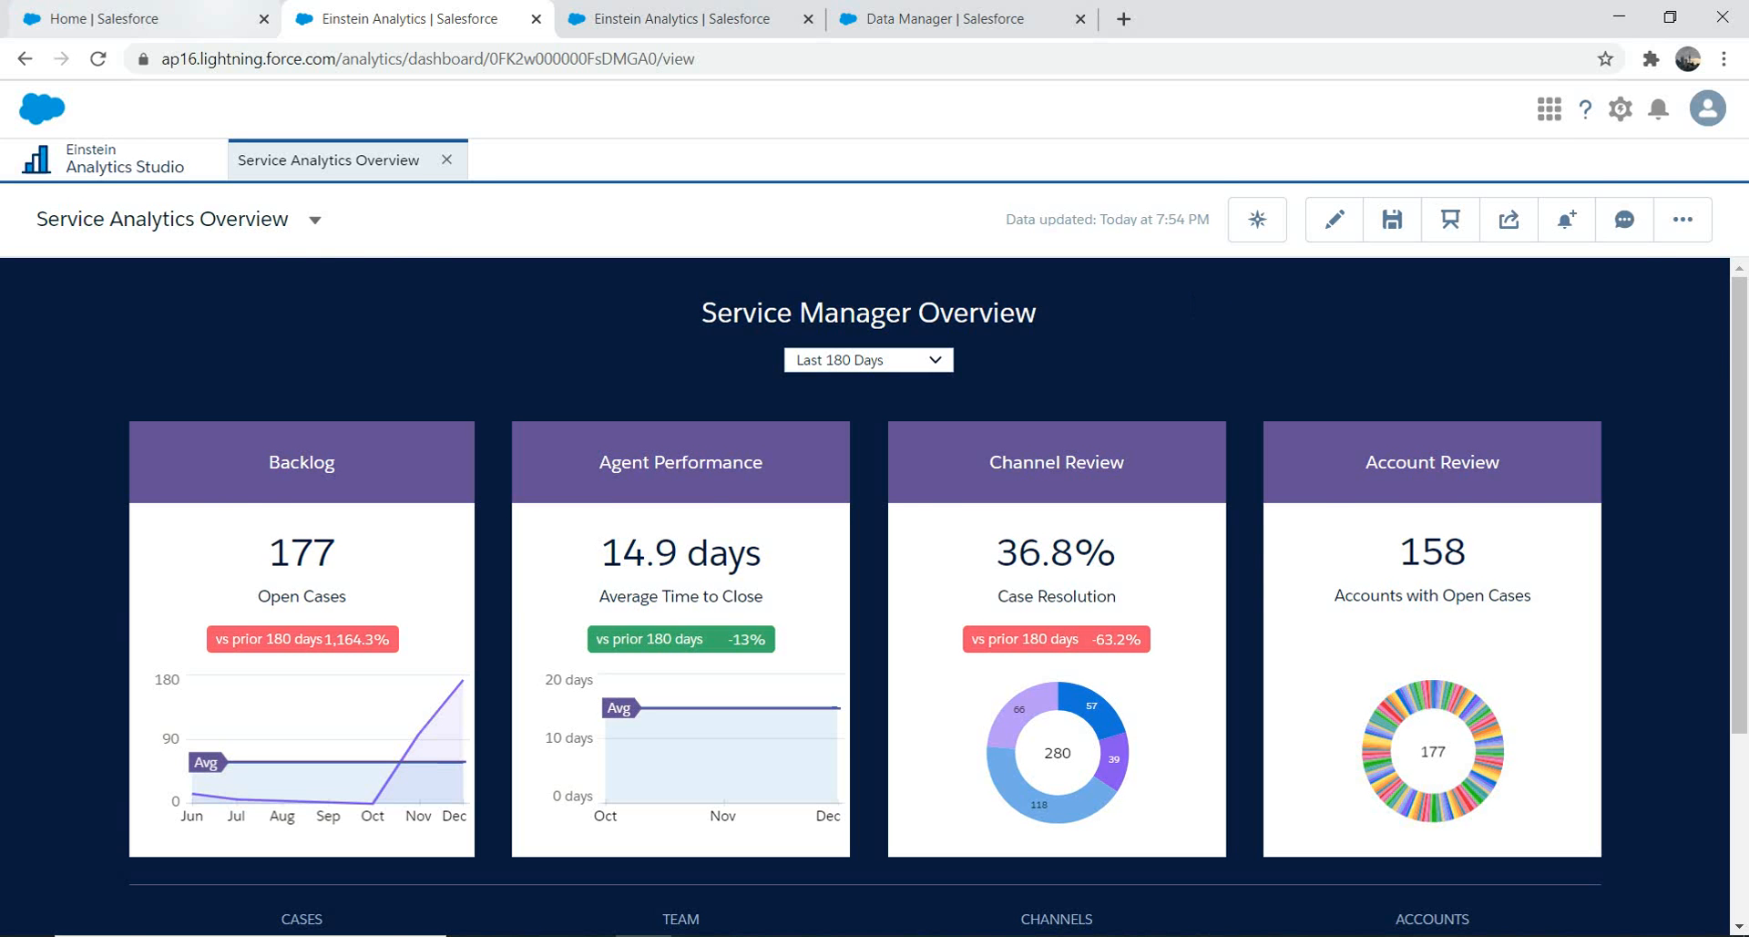
click(128, 20)
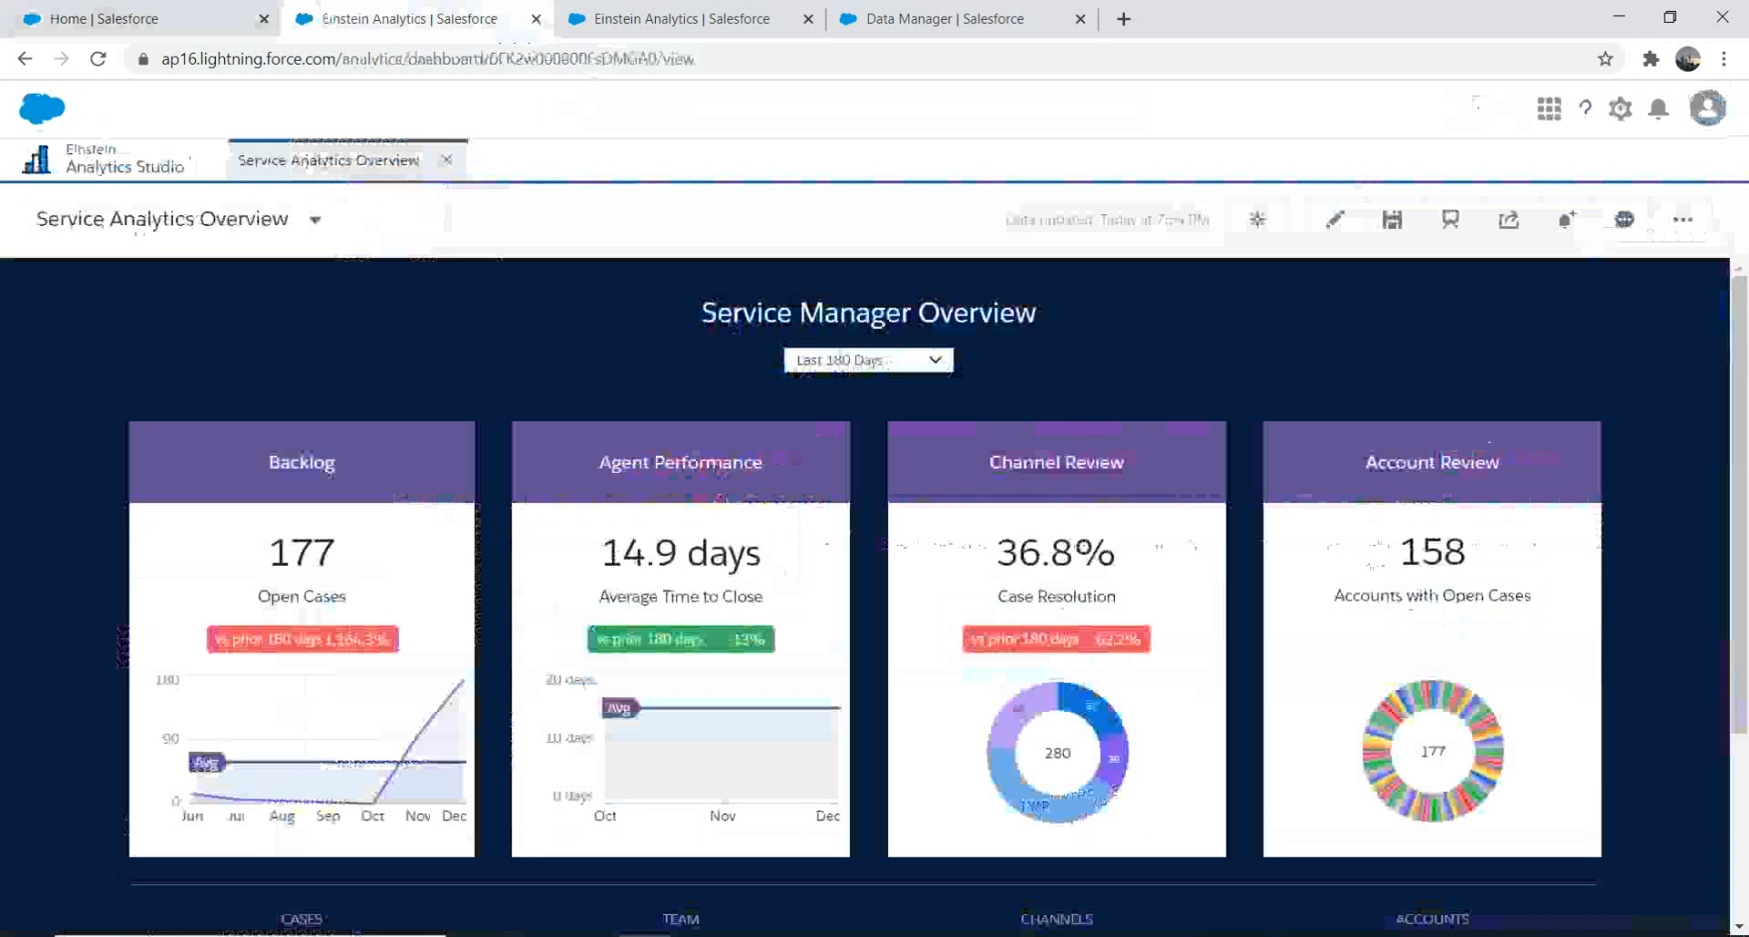
click(414, 20)
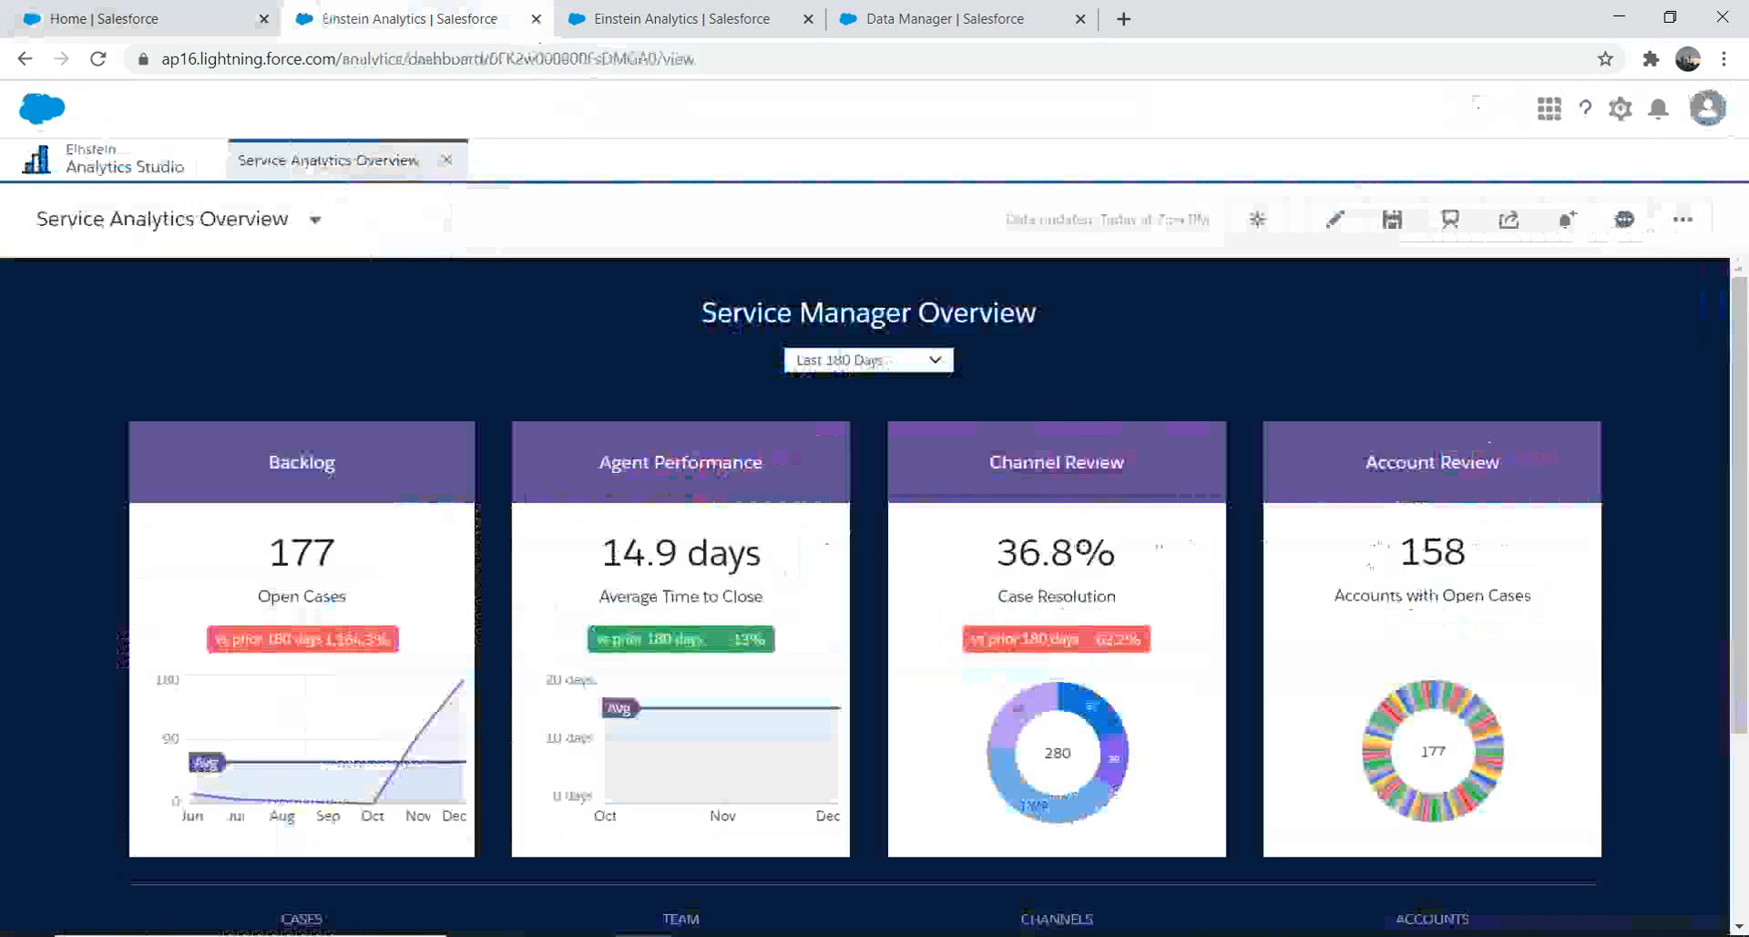
click(447, 159)
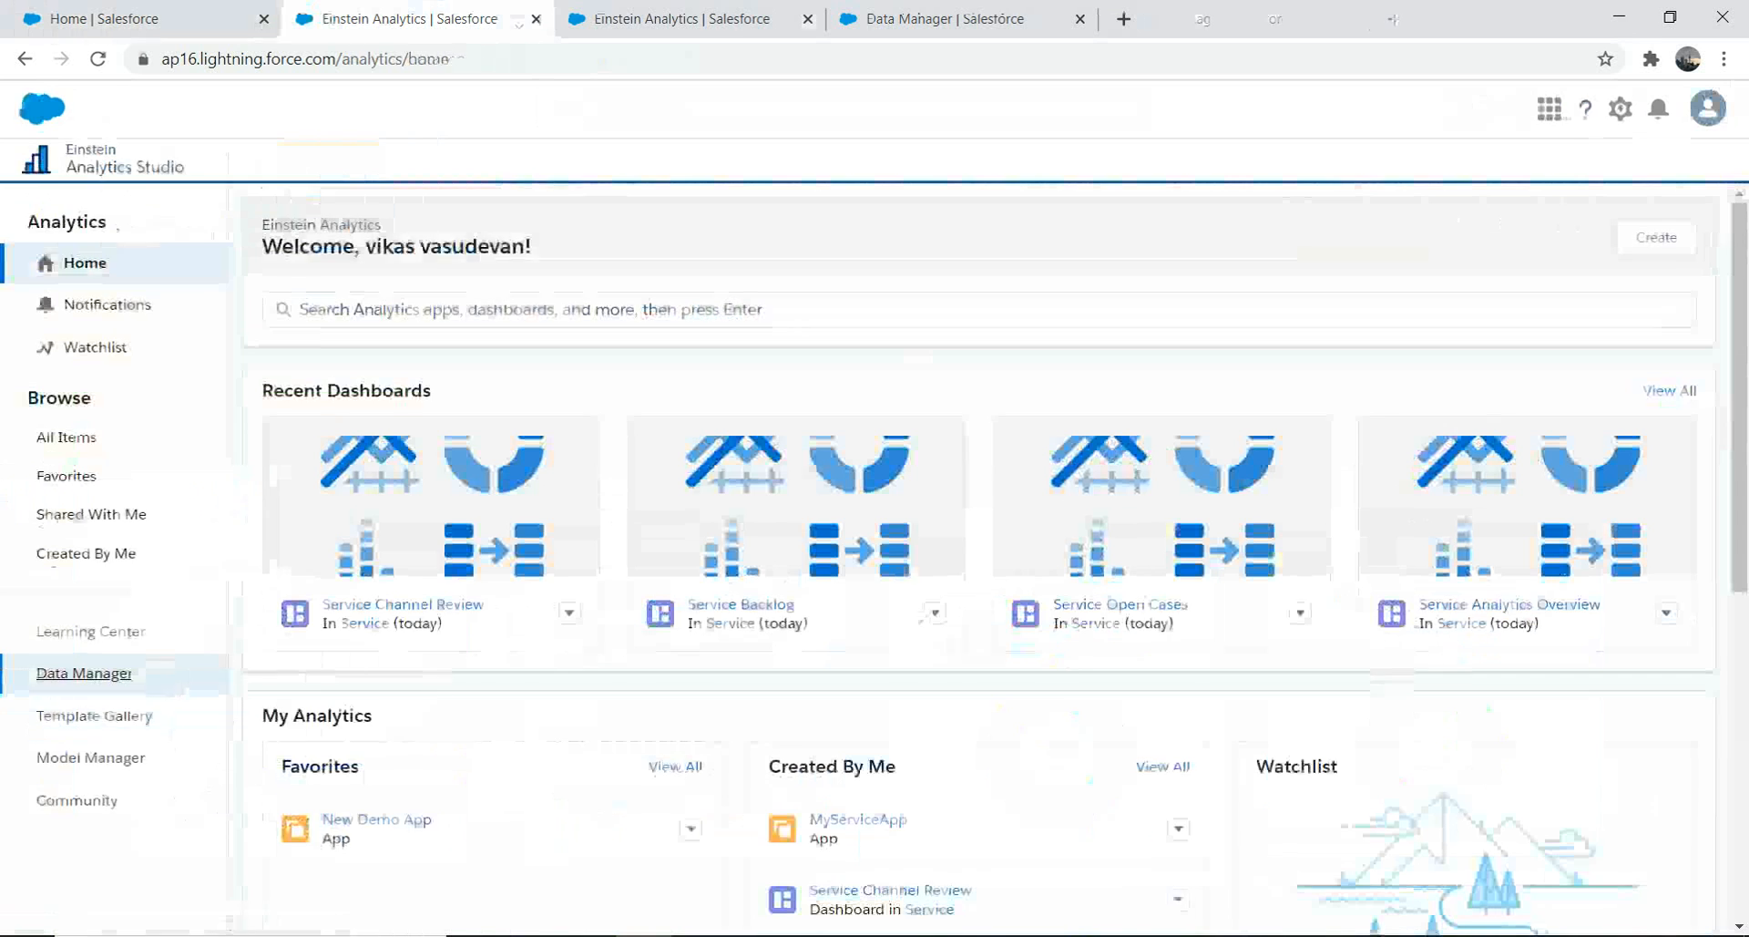
Run the SFDC_LOCAL connection immediately from the connections list in Data Manager
click(84, 673)
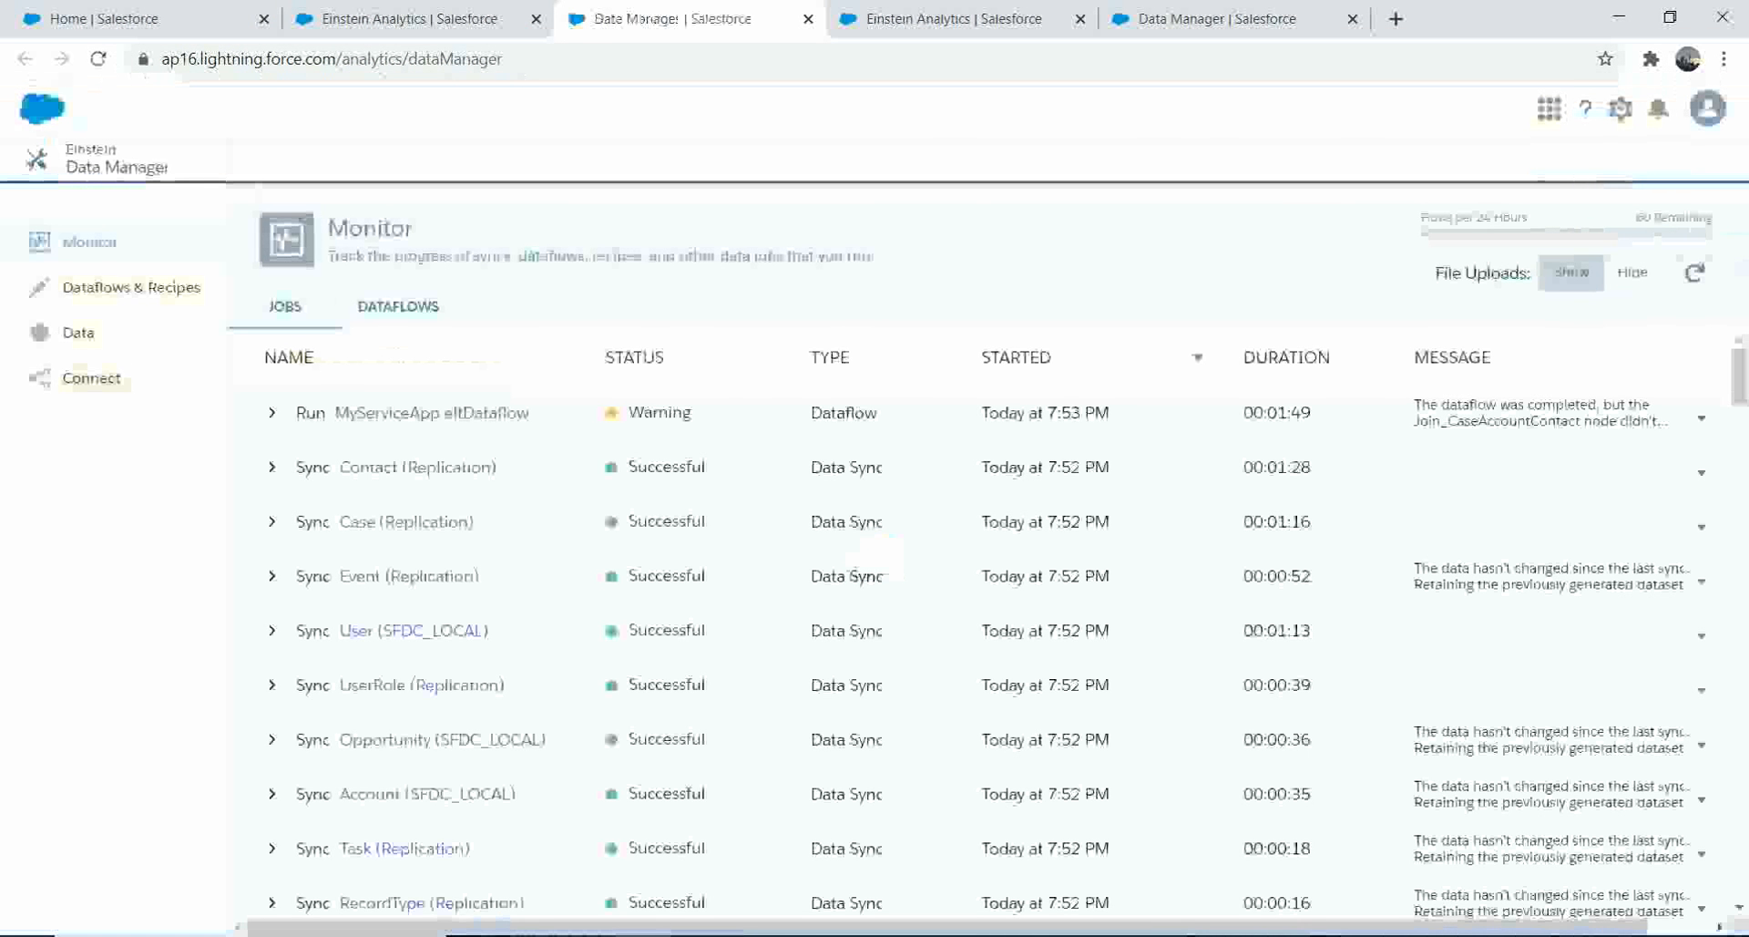
click(92, 378)
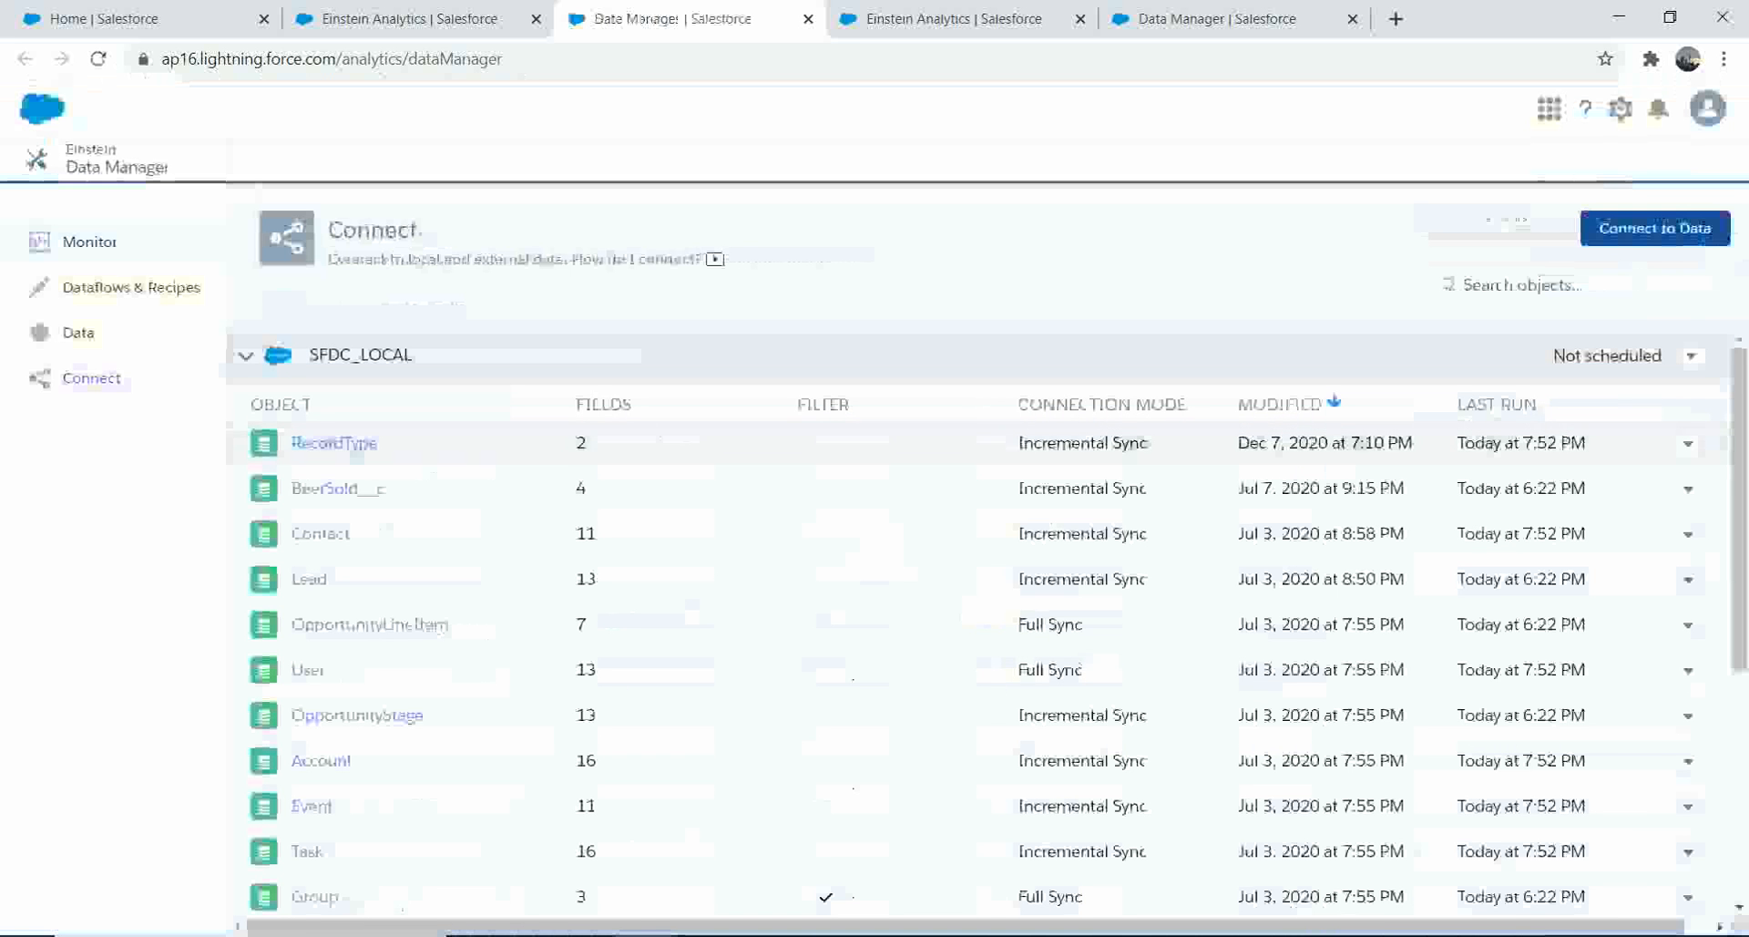
click(1691, 355)
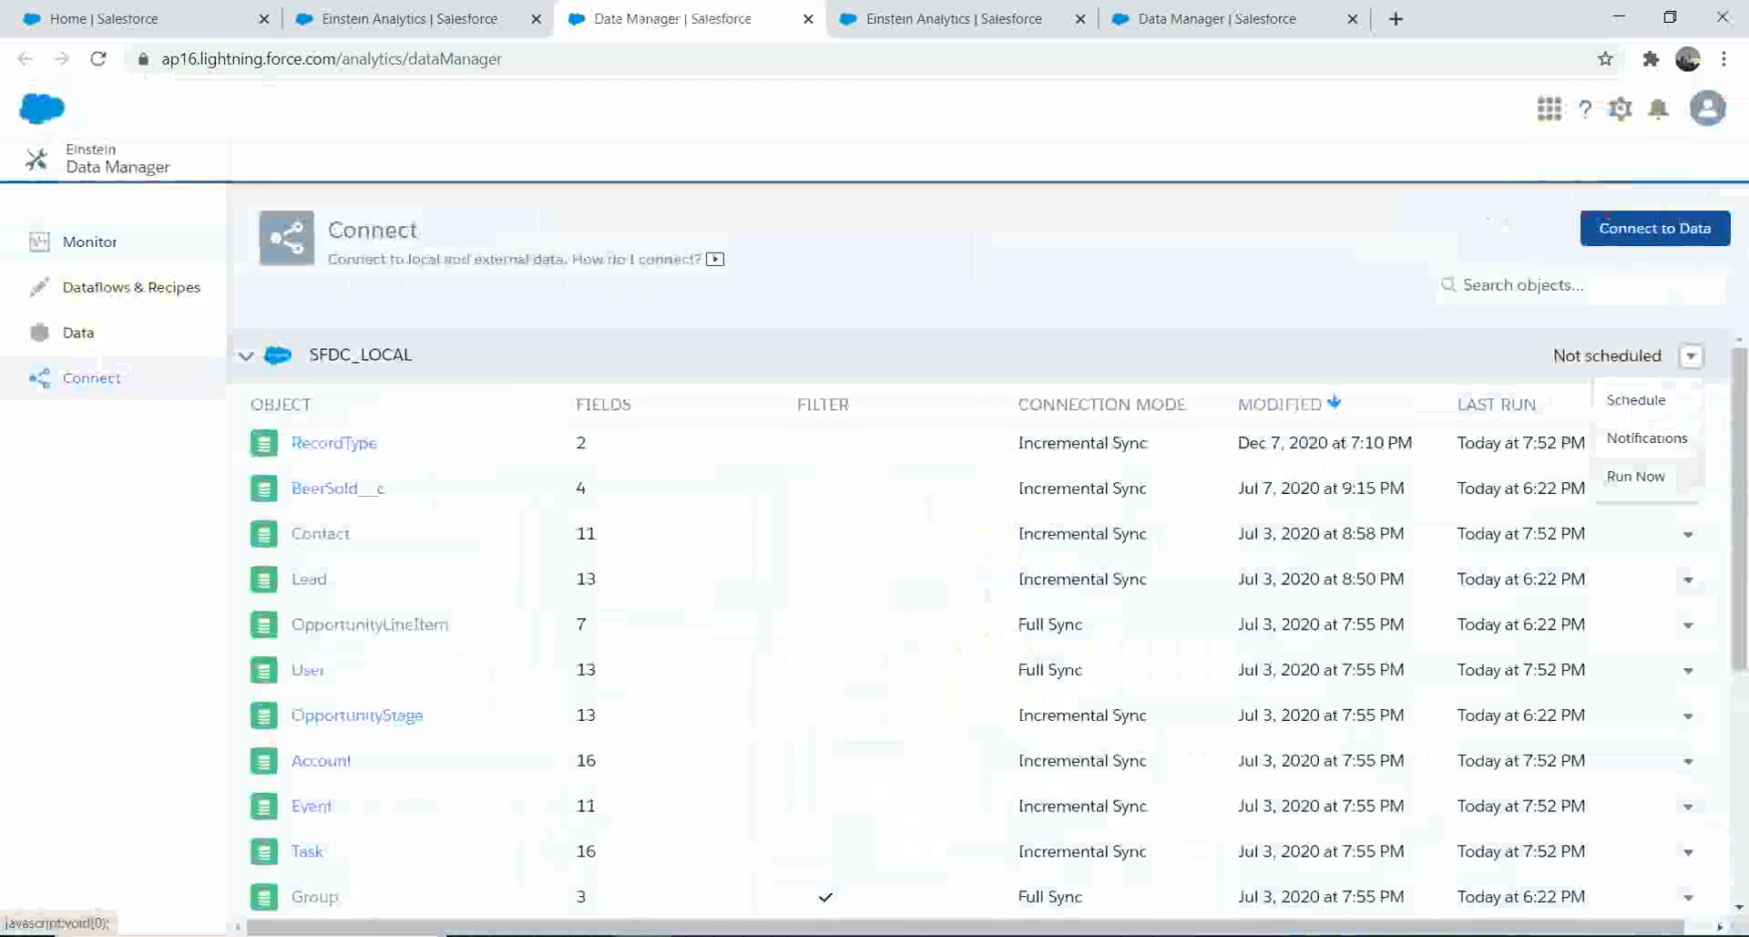
click(1665, 477)
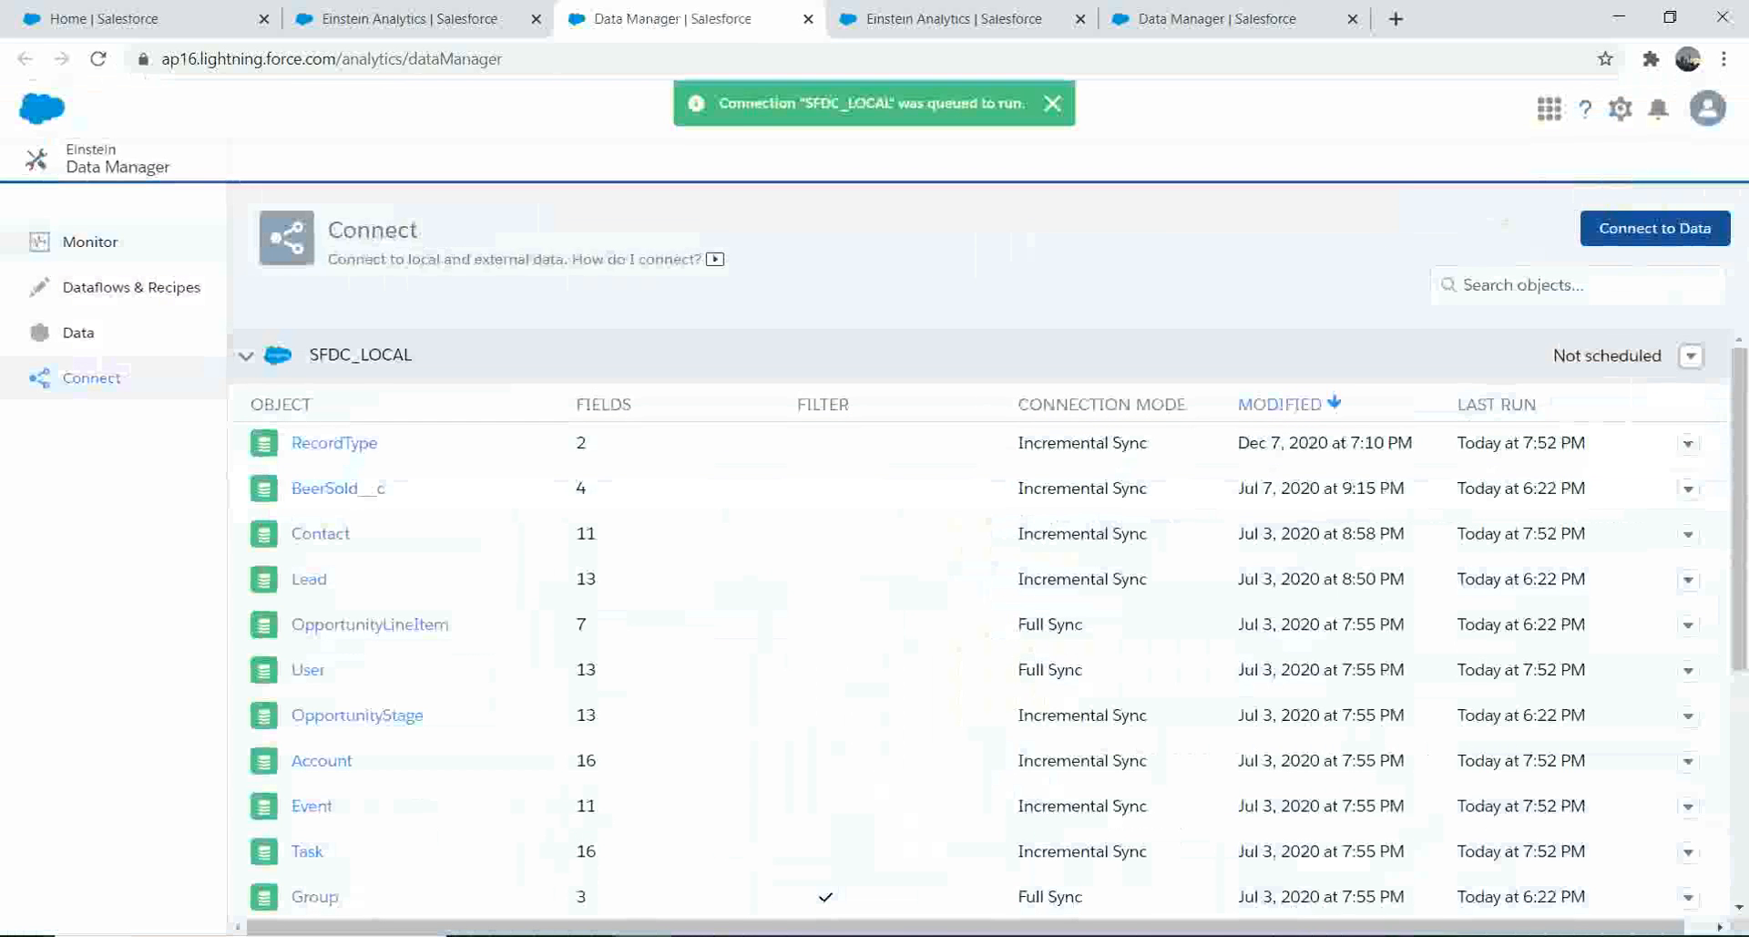
Check the data jobs in the Data Manager monitor and reload the page
click(90, 241)
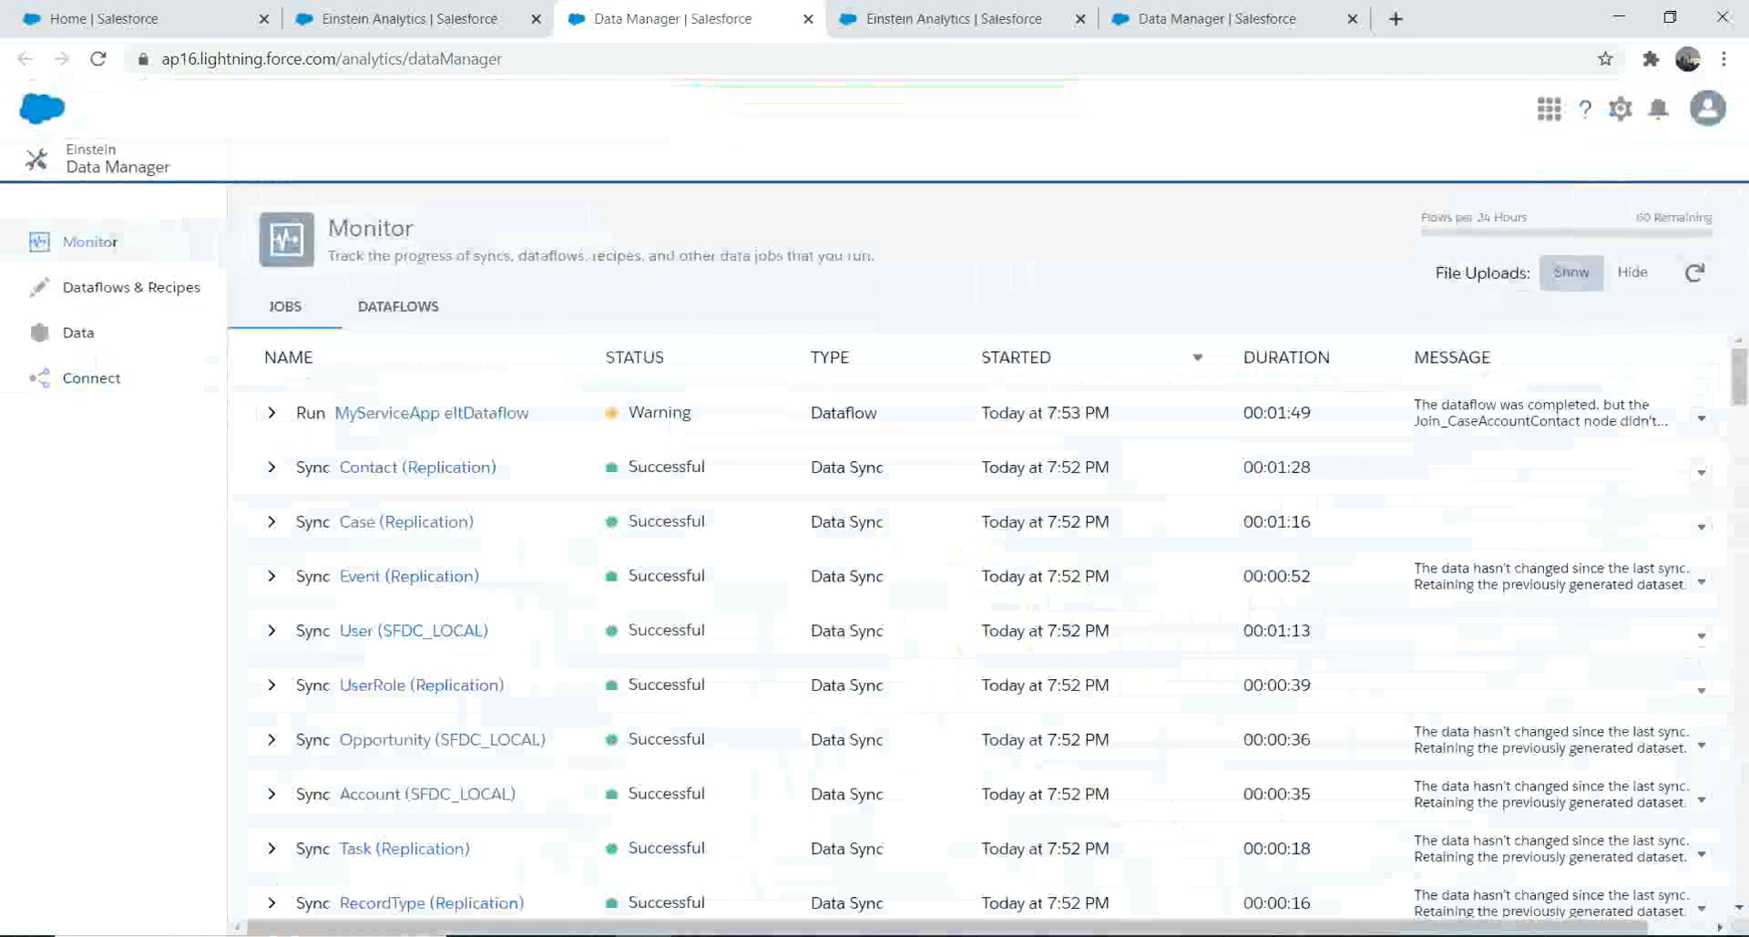
click(637, 59)
key(Return)
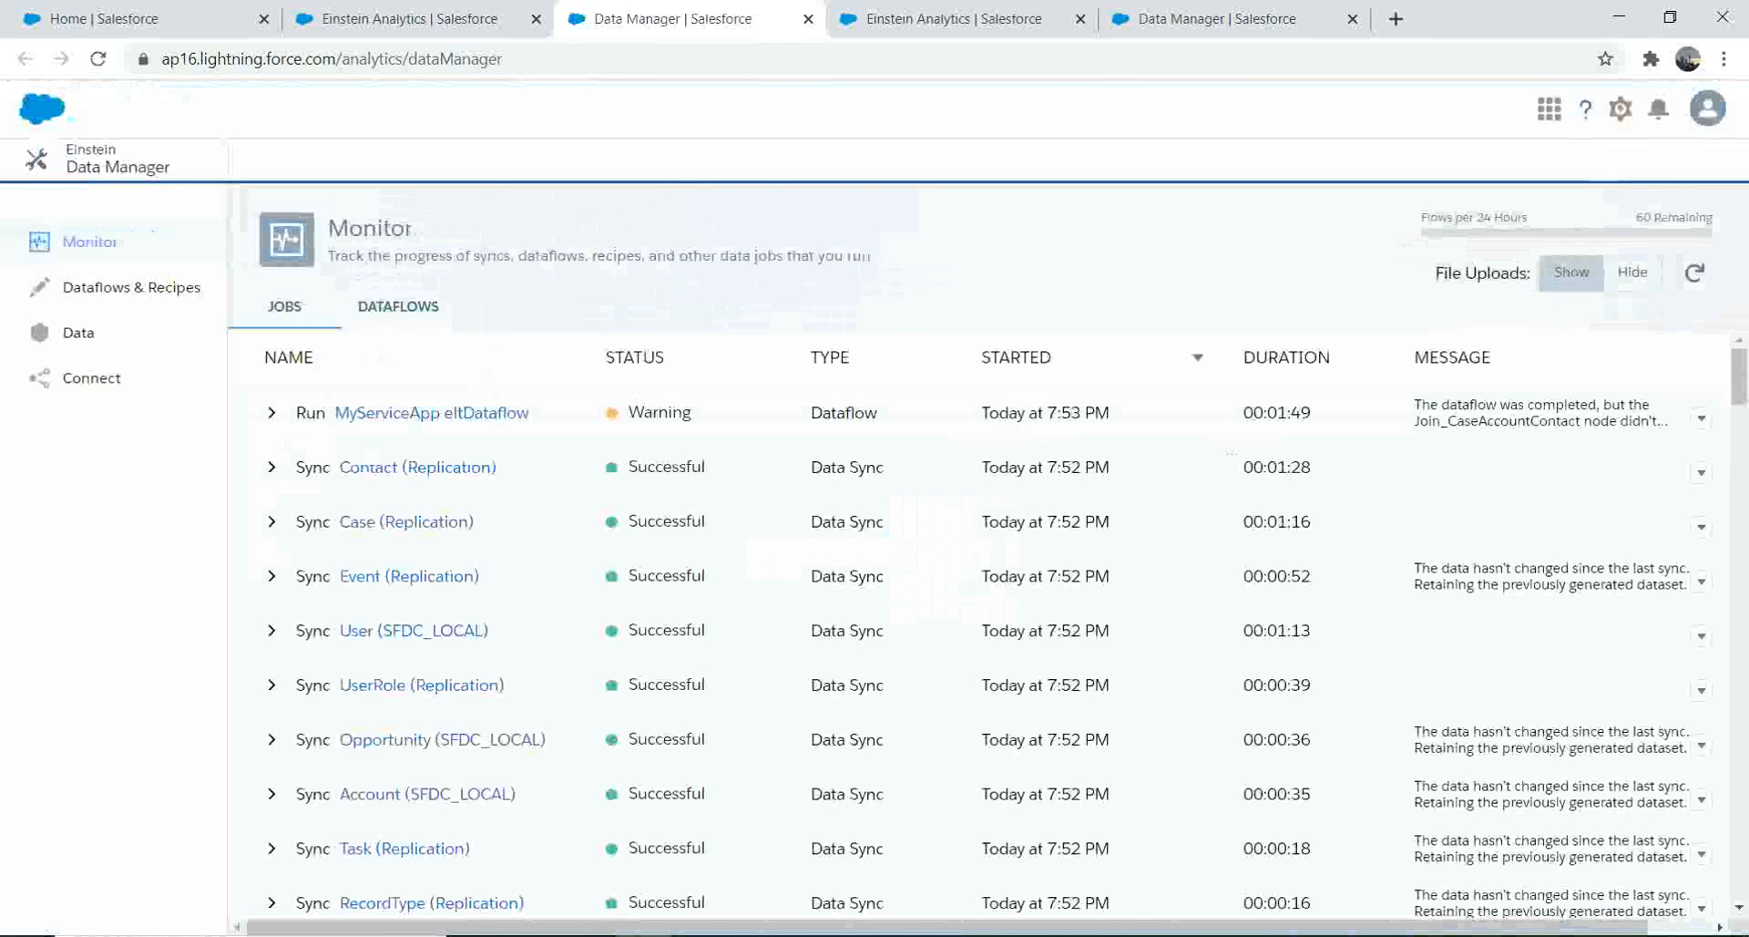
Review the connected objects, the datasets, and the dataflows, and return to the job monitor to check sync progress
click(91, 378)
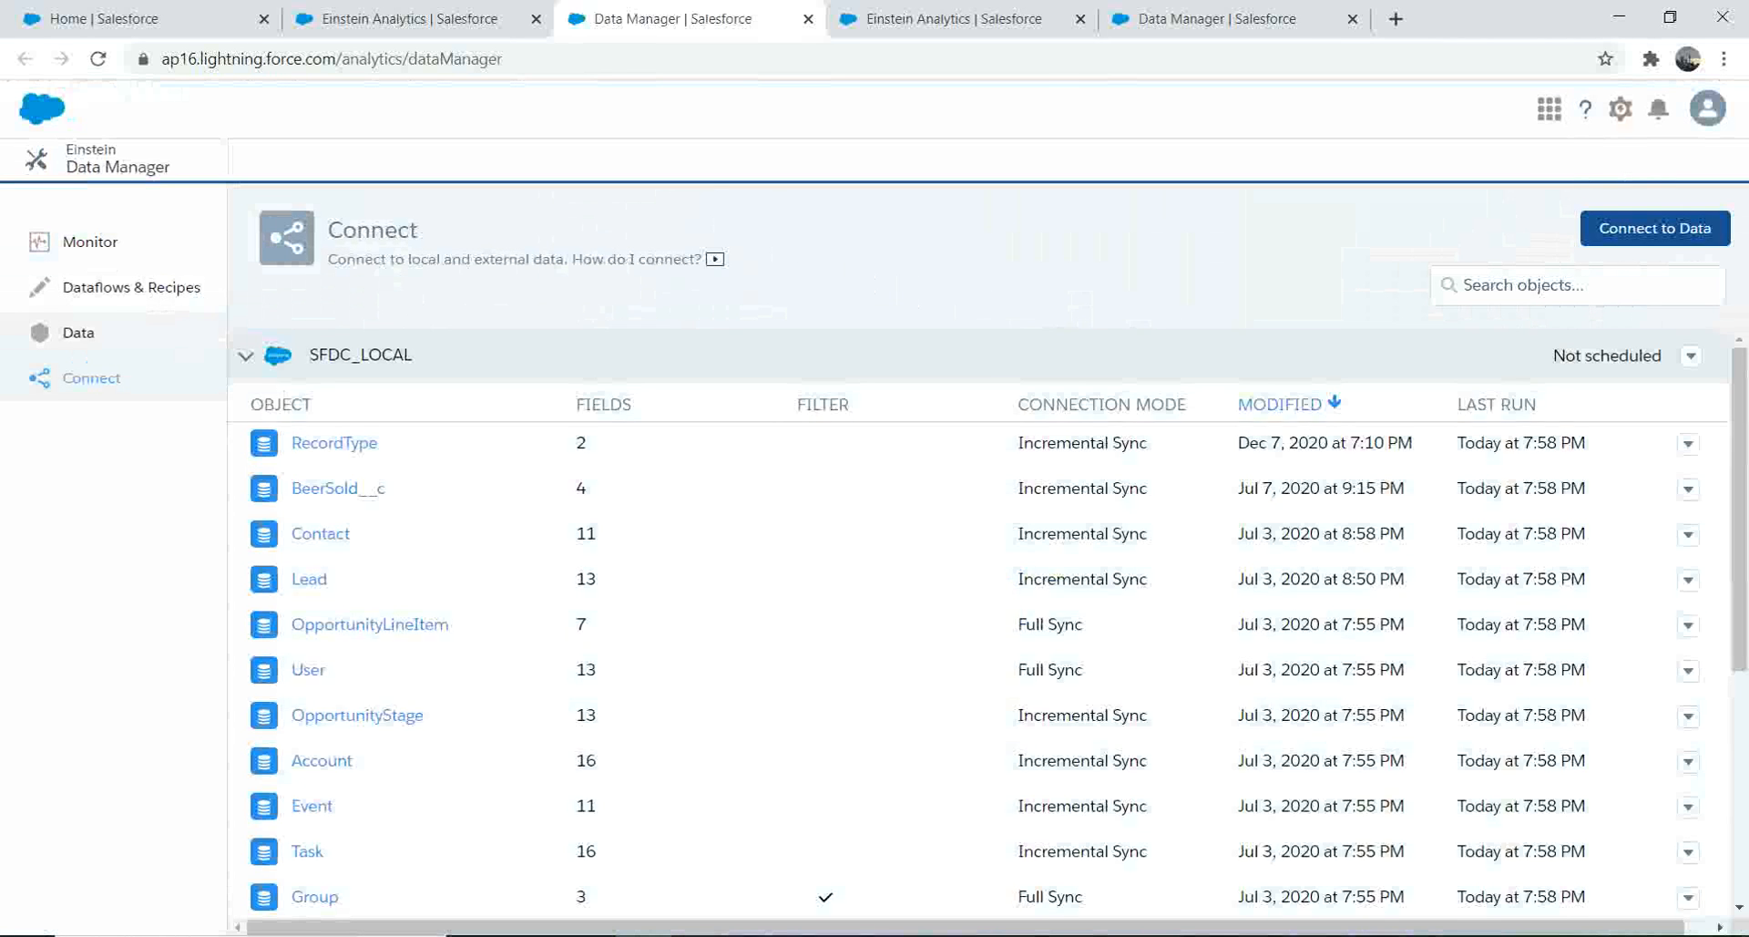
click(78, 332)
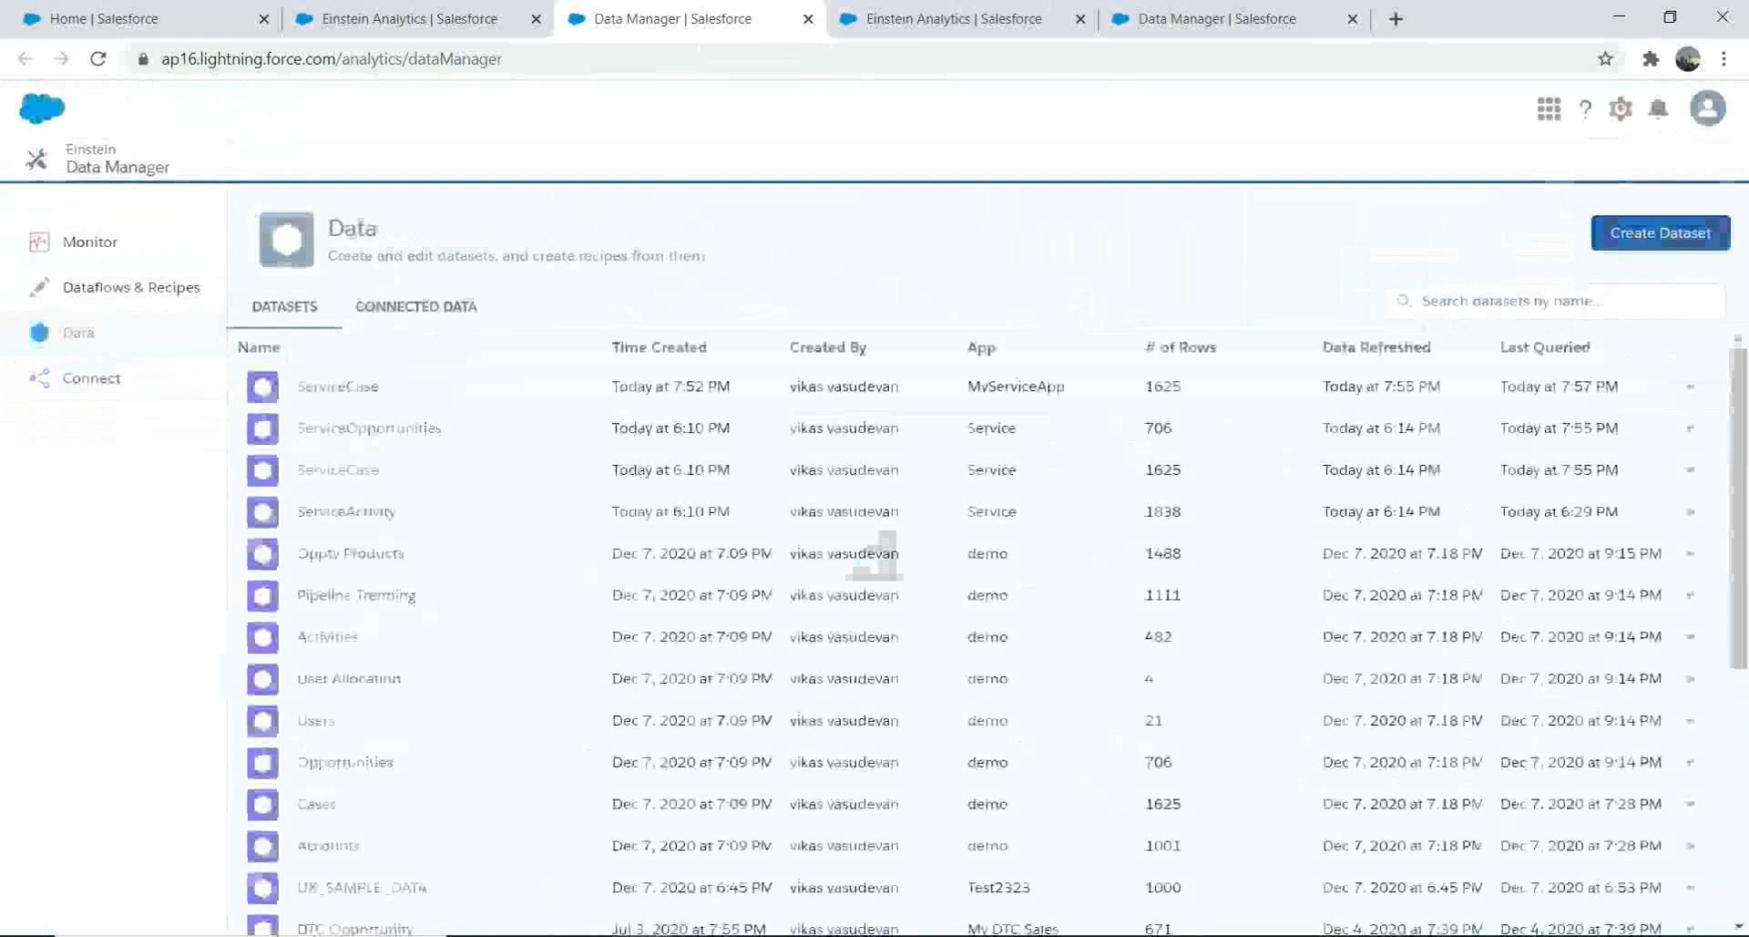
click(131, 287)
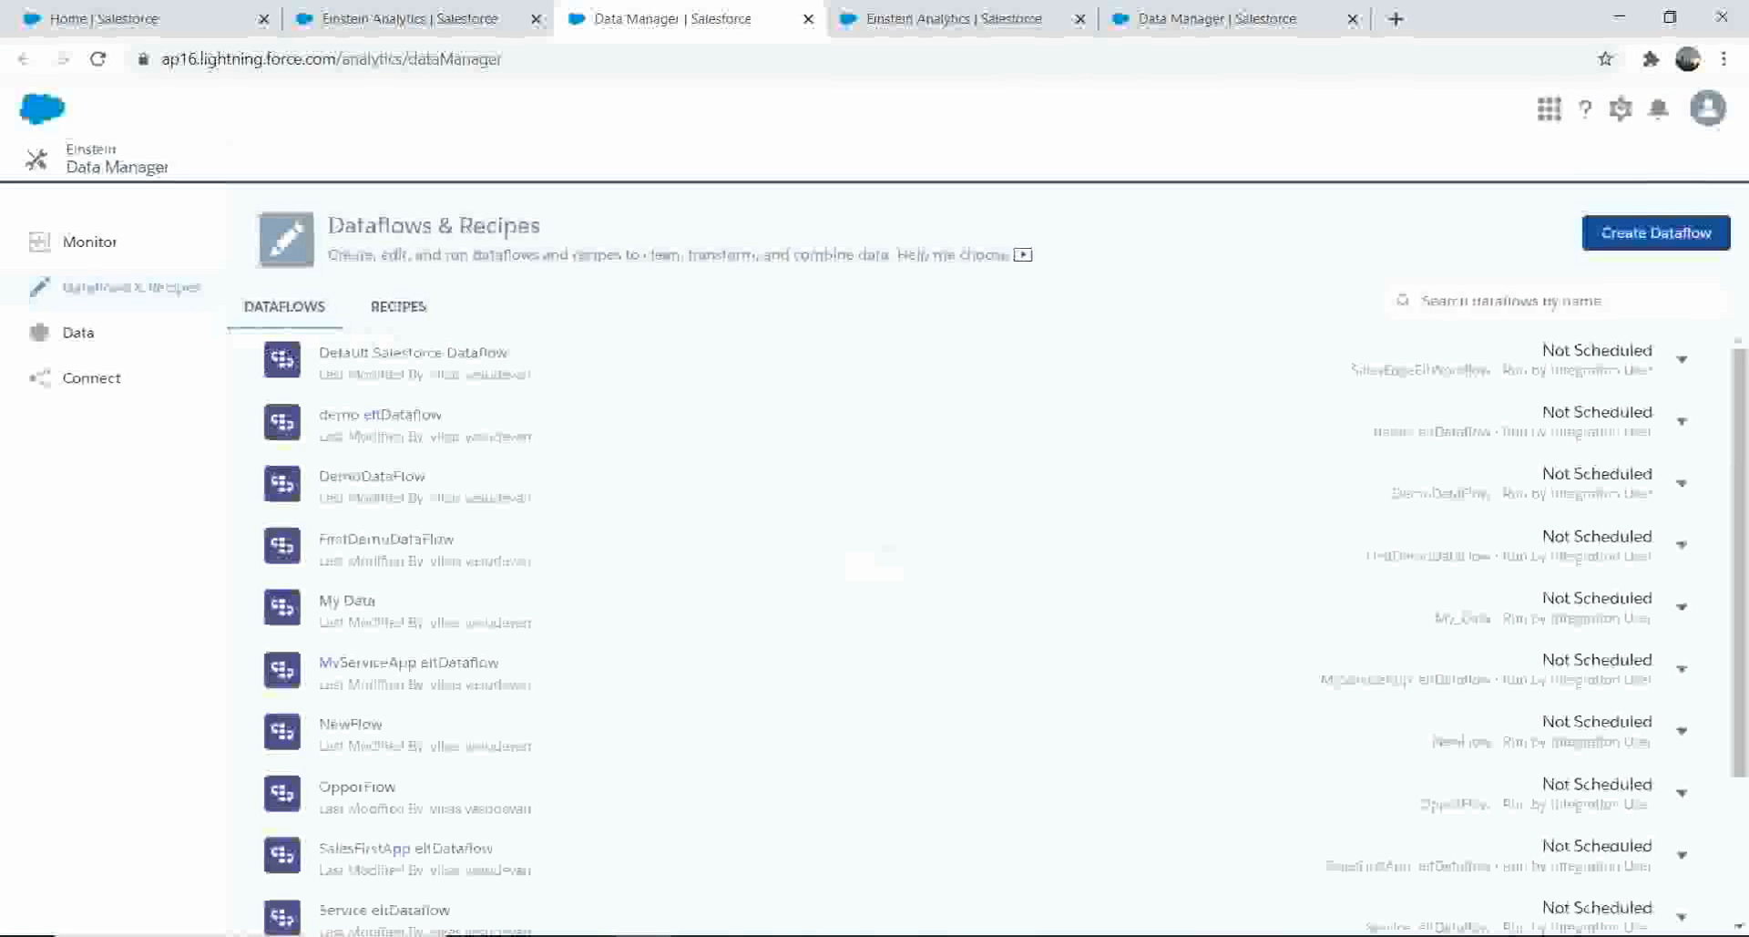
click(89, 241)
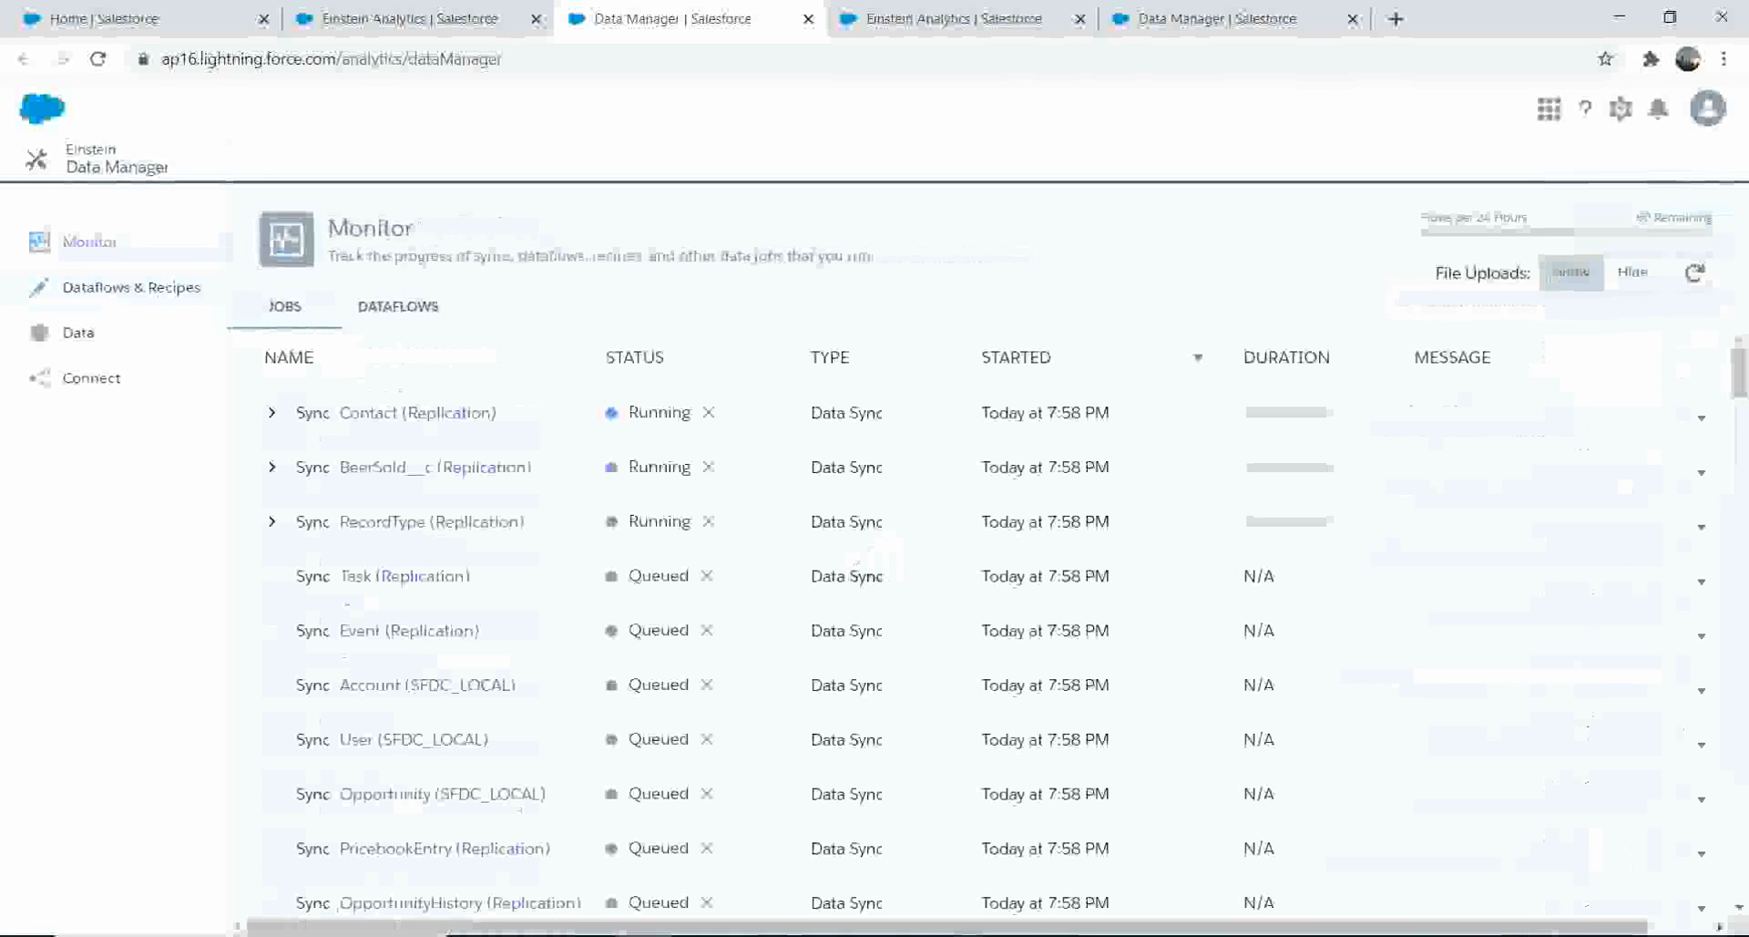